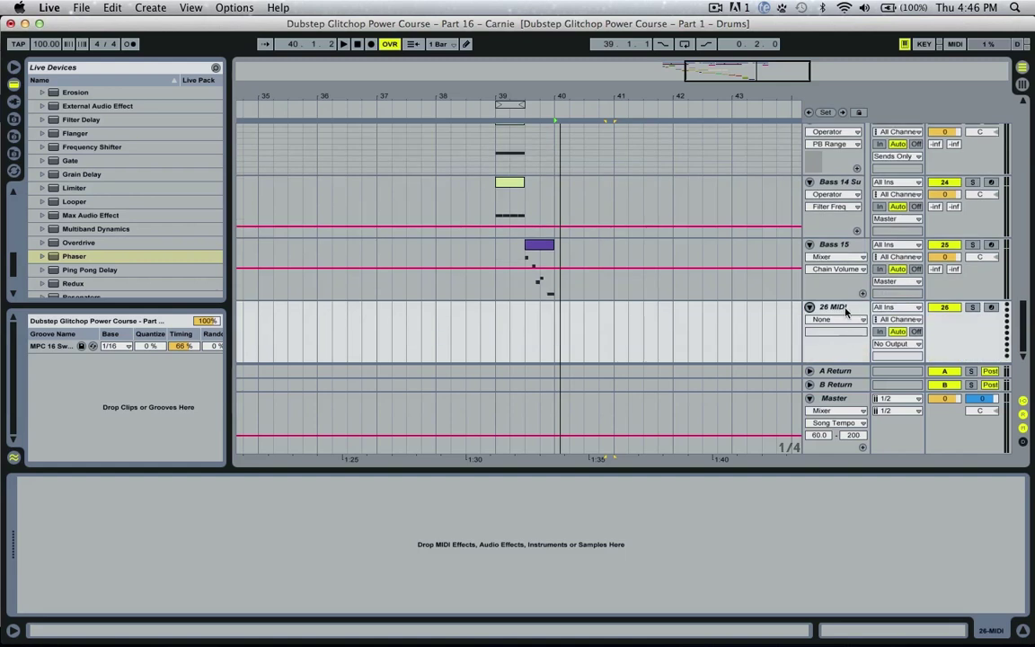
# Rename the new 26 MIDI track as Bass 16
pyautogui.doubleClick(842, 308)
pyautogui.write('Bass')
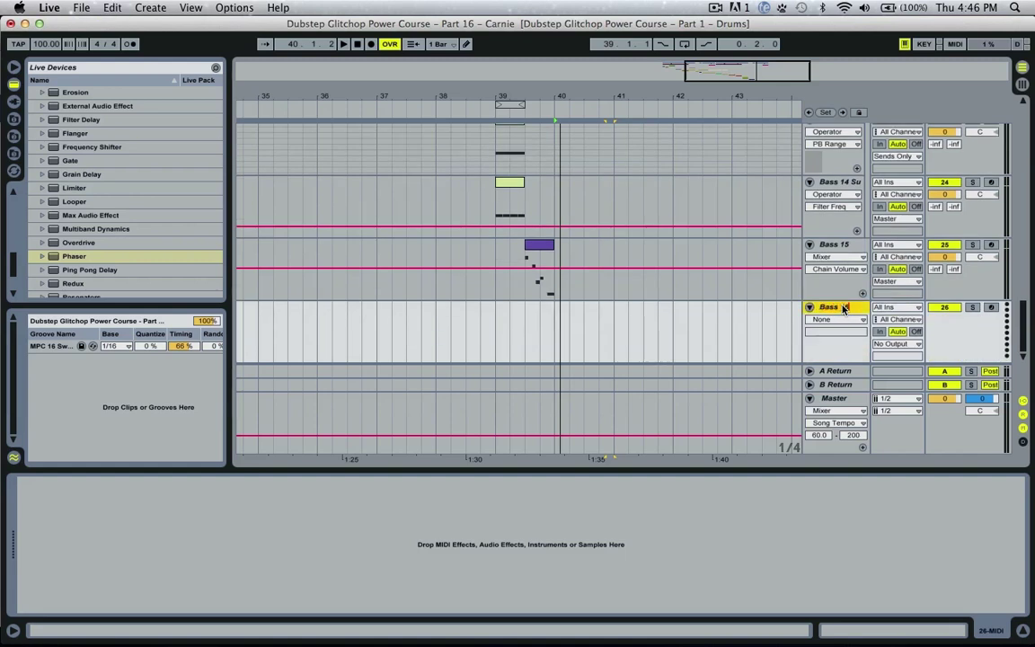
pyautogui.write(' 16')
pyautogui.press('Return')
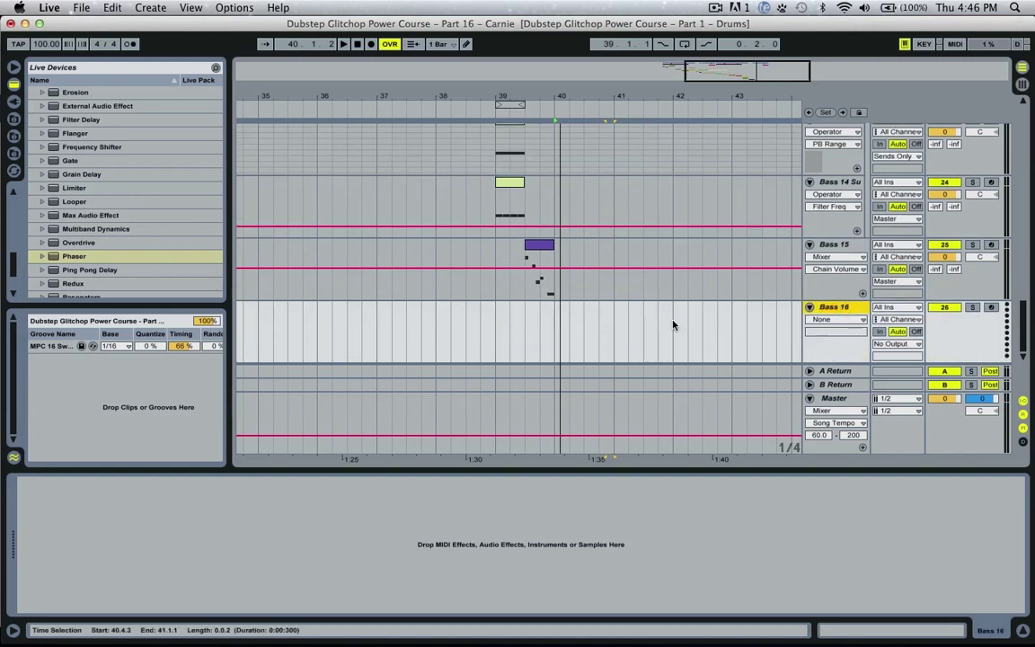
# Load an Operator instrument onto the Bass 16 track
pyautogui.click(551, 346)
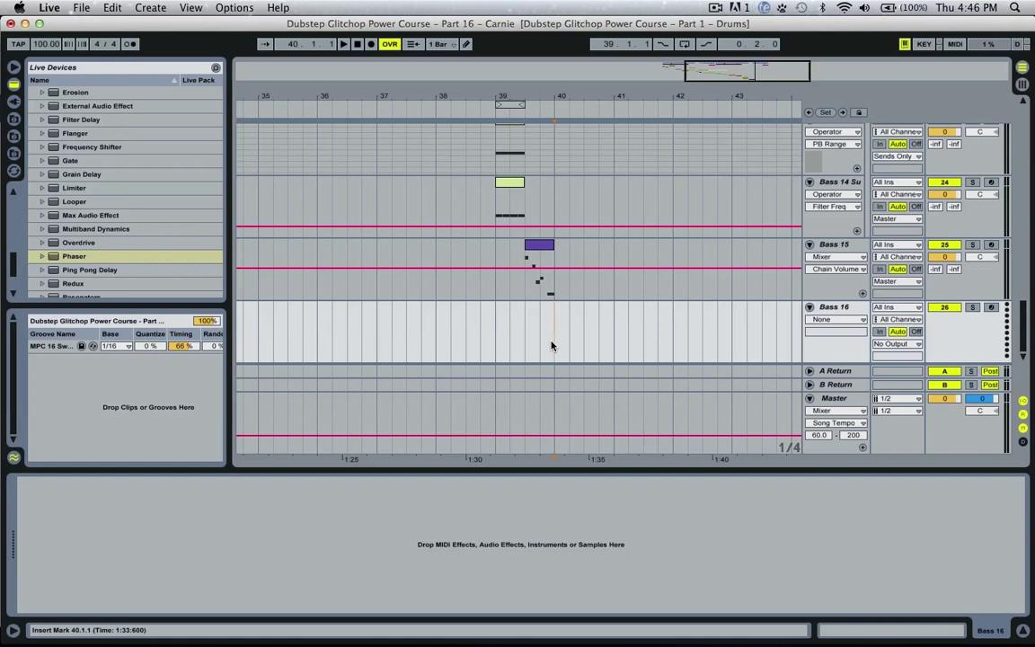
pyautogui.scroll(10, 96, 207)
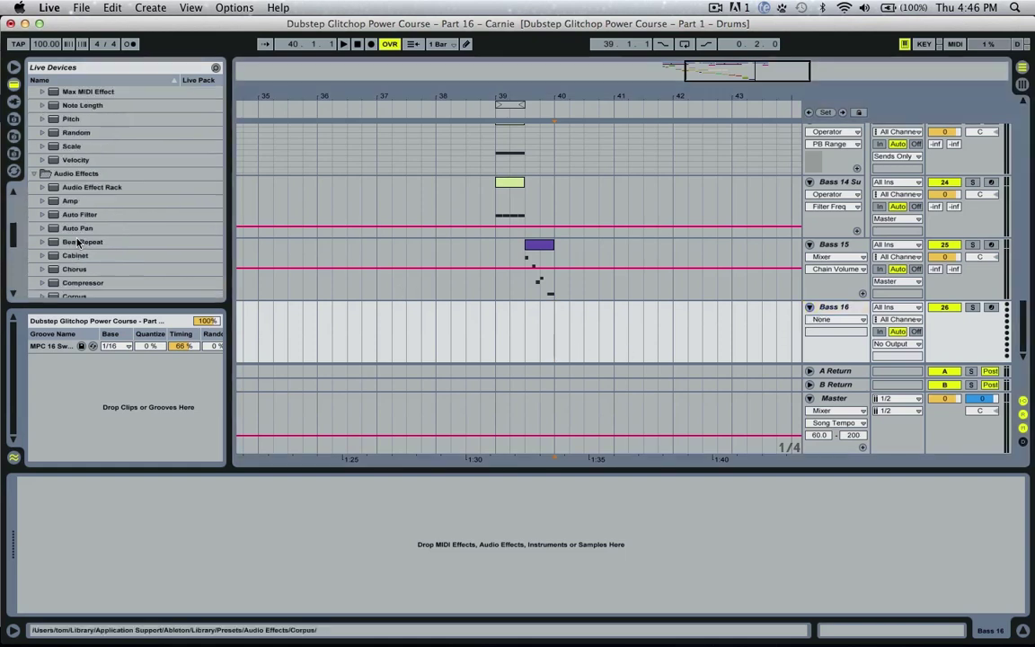
pyautogui.doubleClick(79, 177)
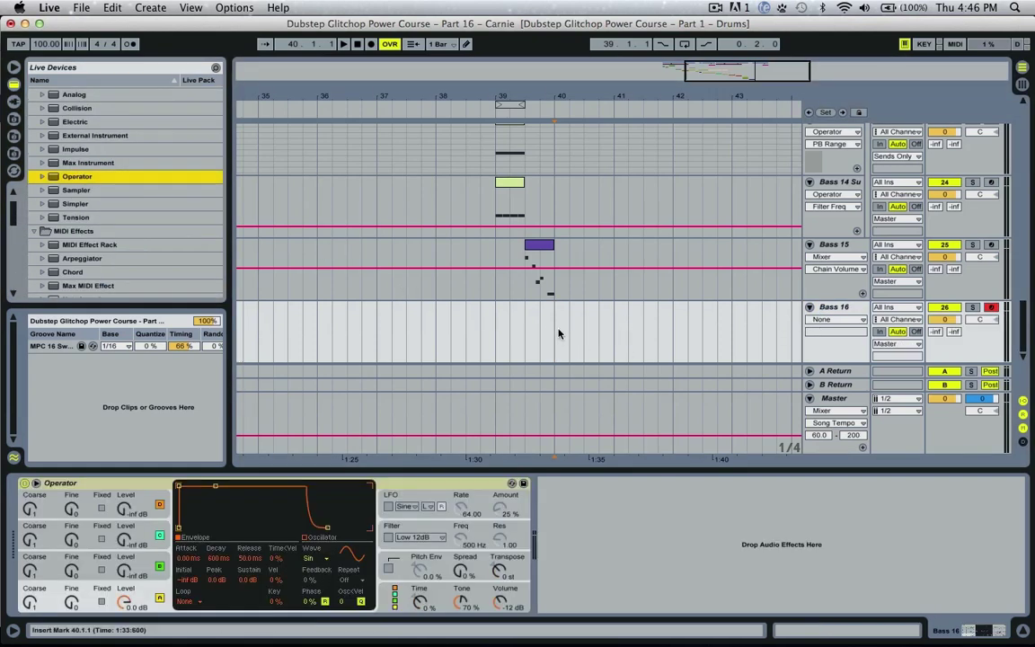
# Create a one-bar MIDI clip on Bass 16 from bar 40 to bar 41 and open it for note editing
pyautogui.moveTo(556, 328); pyautogui.dragTo(600, 331)
pyautogui.click(555, 331)
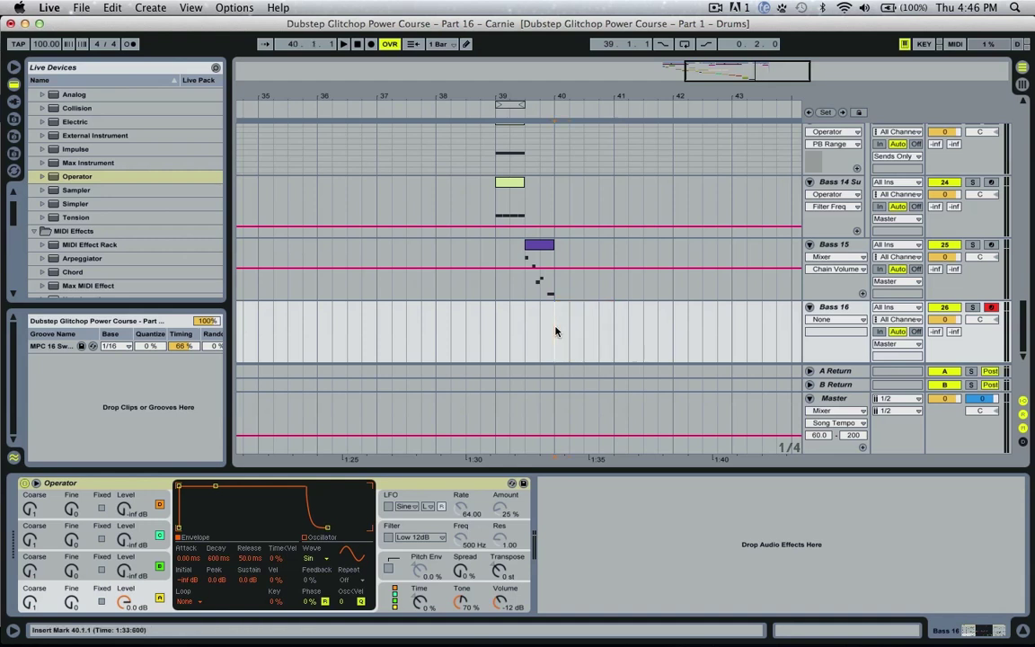
pyautogui.press('space')
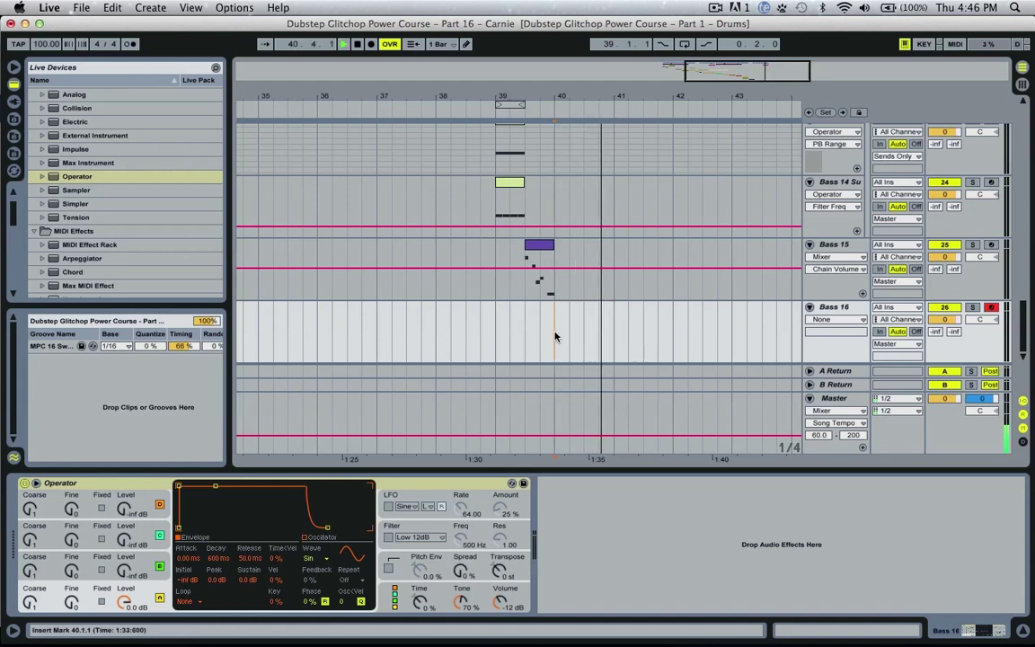
pyautogui.press('space')
pyautogui.moveTo(556, 332); pyautogui.dragTo(614, 330)
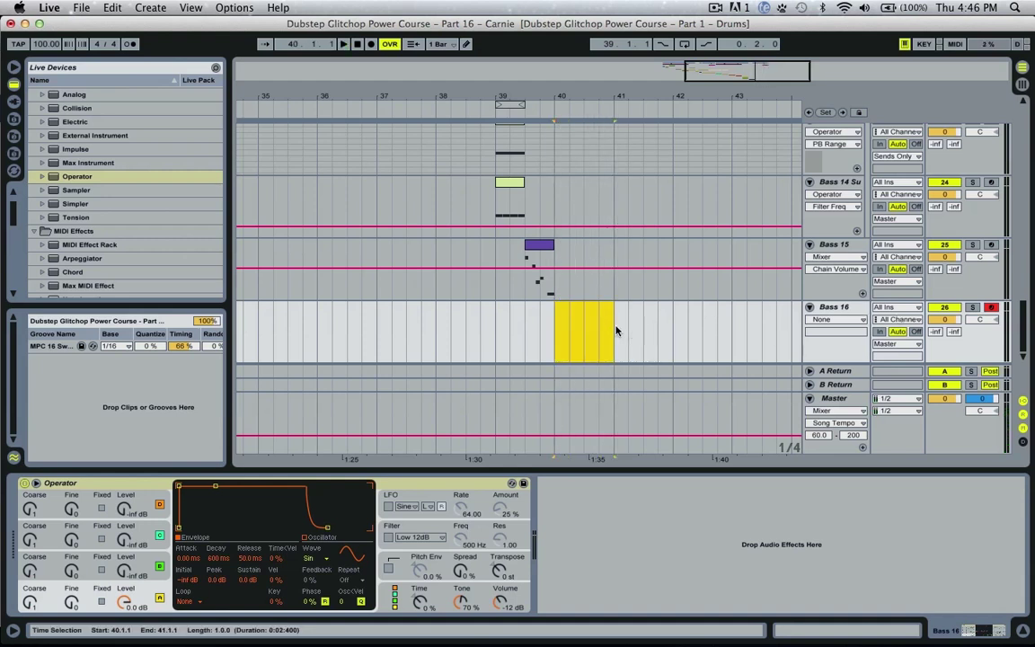
pyautogui.press('super+shift+m')
pyautogui.doubleClick(573, 306)
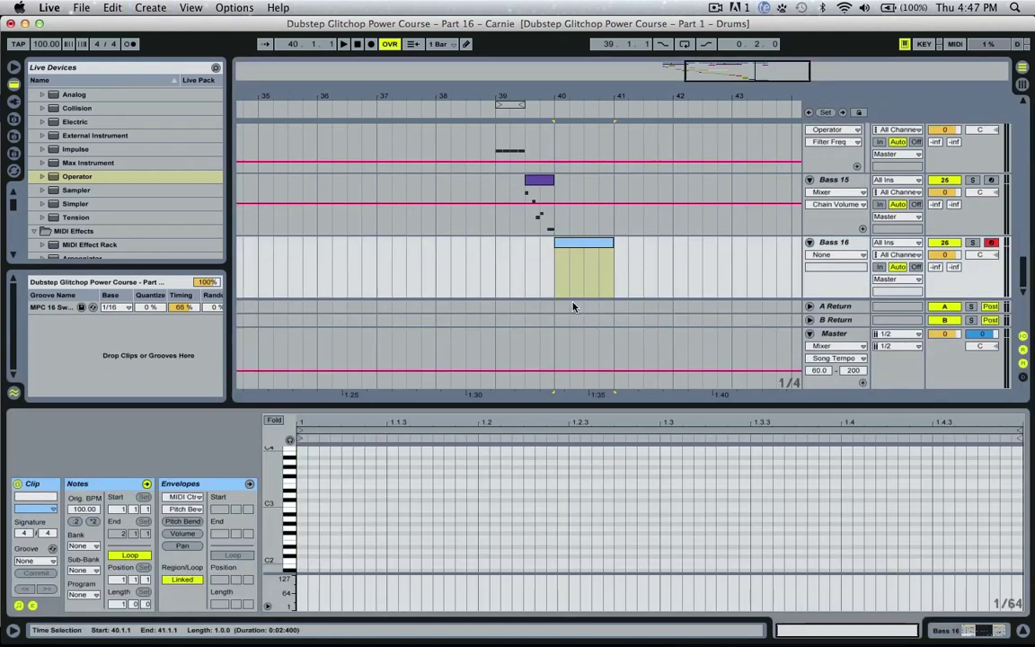
# Fill the bar with eight consecutive eighth notes, D1, A1, F1, C2, G#1, D2, C2 and F2, and play the clip
pyautogui.click(301, 524)
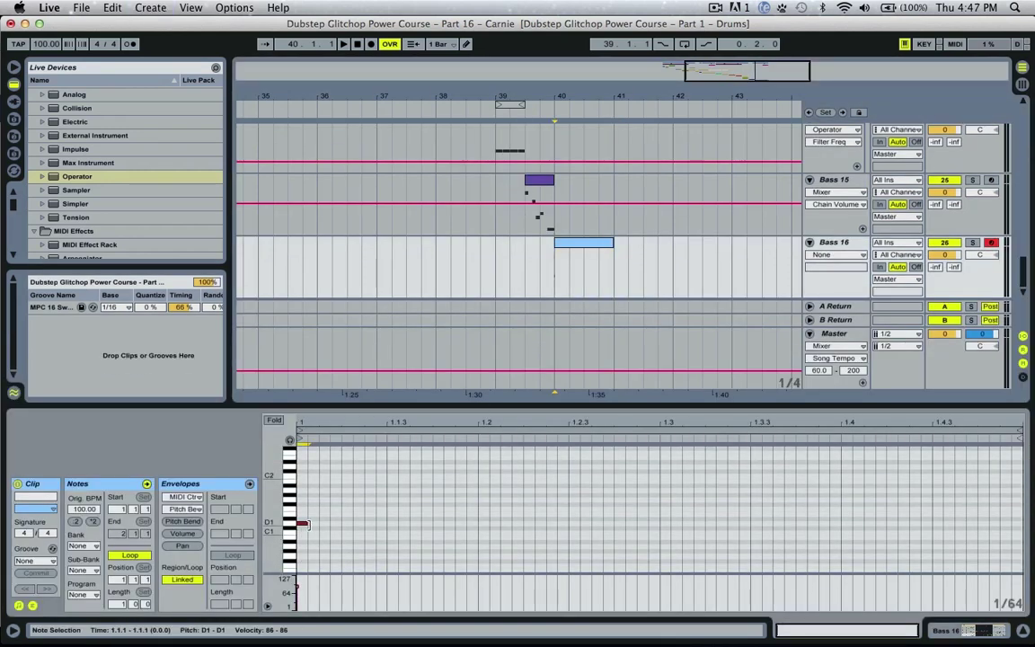
pyautogui.moveTo(302, 524)
pyautogui.mouseDown()
pyautogui.moveTo(382, 525)
pyautogui.moveTo(433, 495)
pyautogui.moveTo(520, 512)
pyautogui.mouseUp()
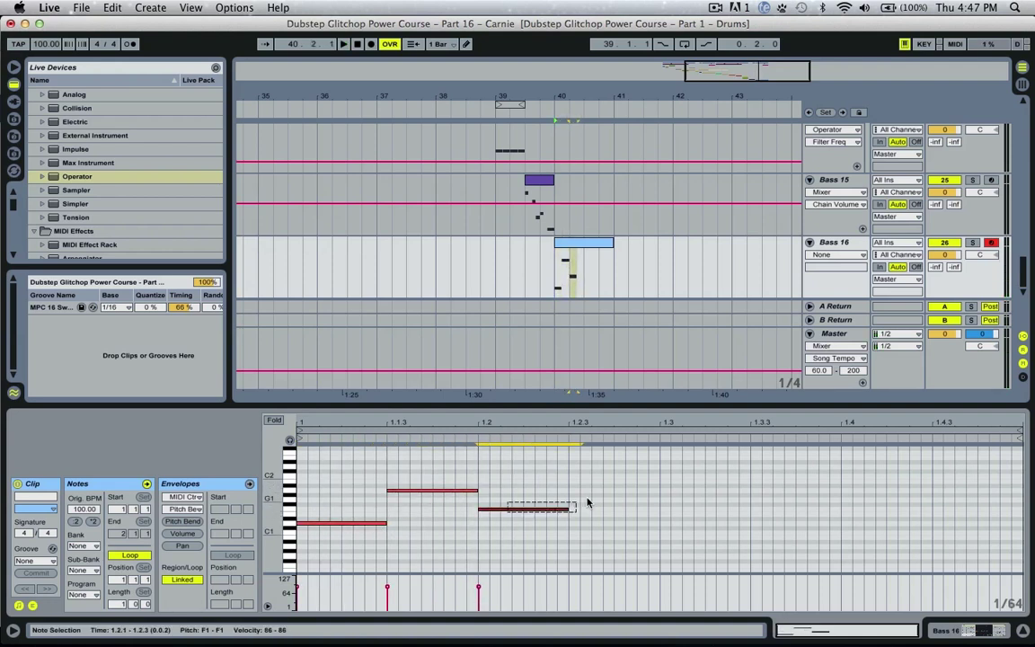
pyautogui.click(527, 513)
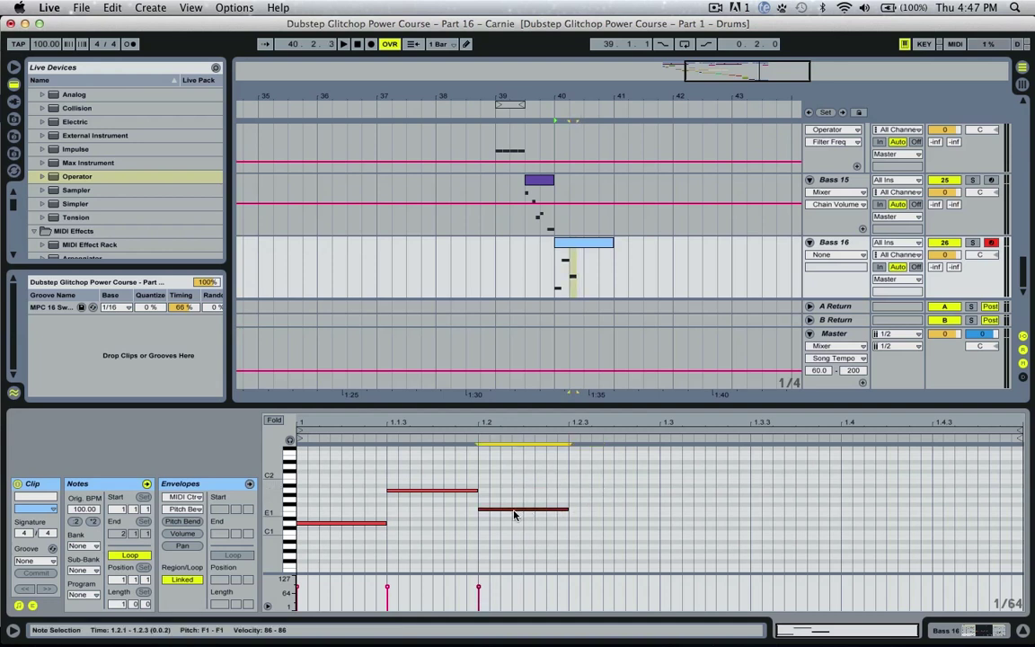
pyautogui.moveTo(514, 510); pyautogui.dragTo(983, 486)
pyautogui.scroll(2, 978, 491)
pyautogui.press('space')
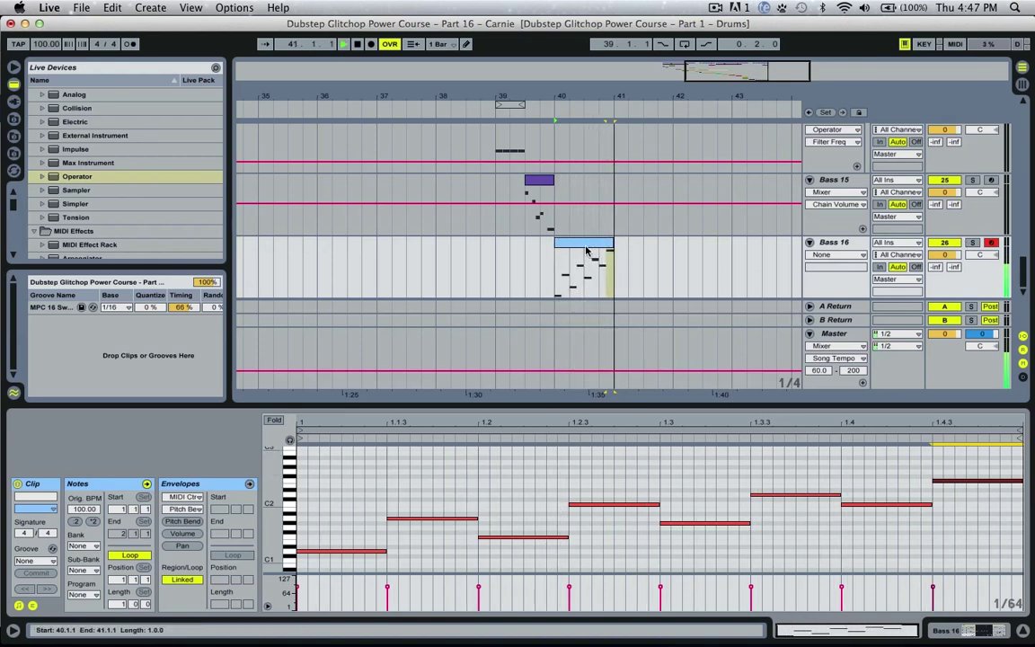
pyautogui.press('space')
# Transpose all the notes in the clip down one octave and play the result
pyautogui.press('super+a')
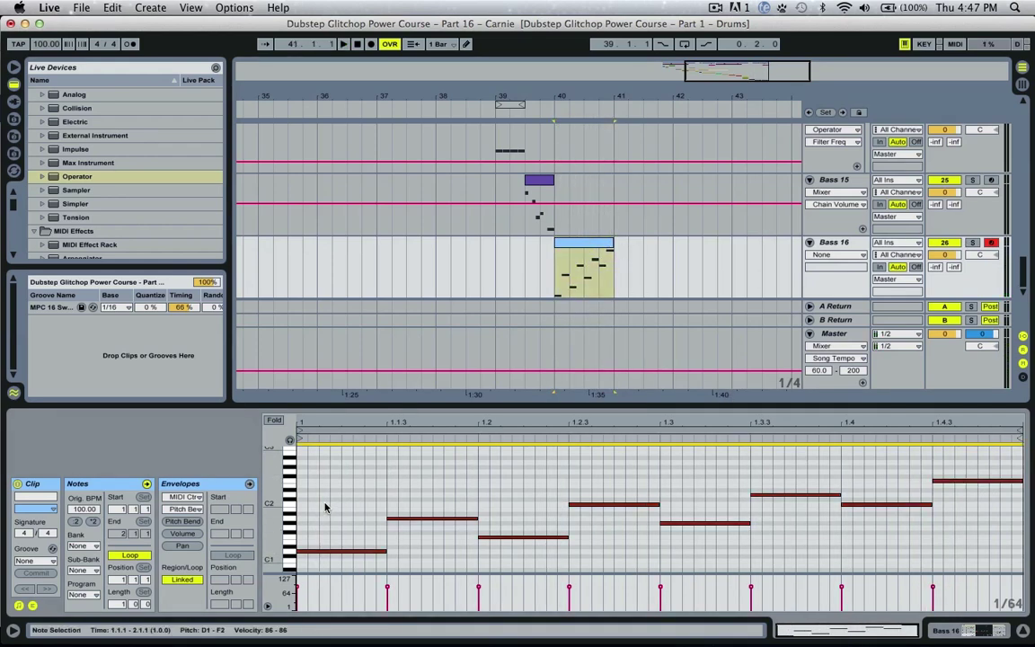
pyautogui.scroll(1, 325, 508)
pyautogui.press('space')
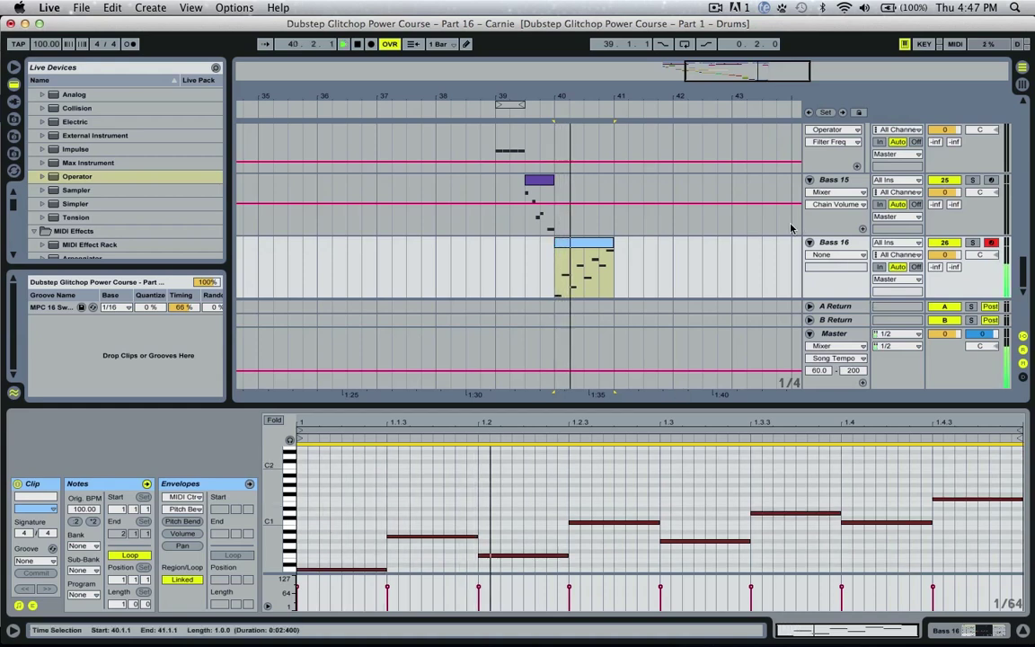
# Show the Bass 16 devices and set Operator's oscillator A waveform to Saw D
pyautogui.click(843, 246)
pyautogui.hotkey('shift', 'Tab')
pyautogui.click(317, 558)
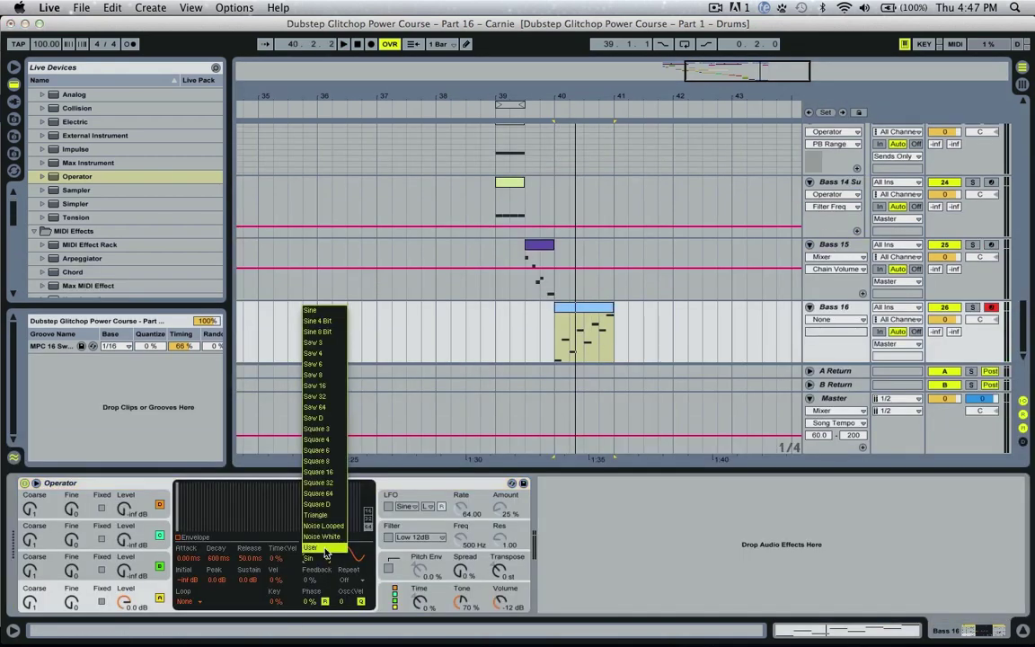
pyautogui.click(315, 407)
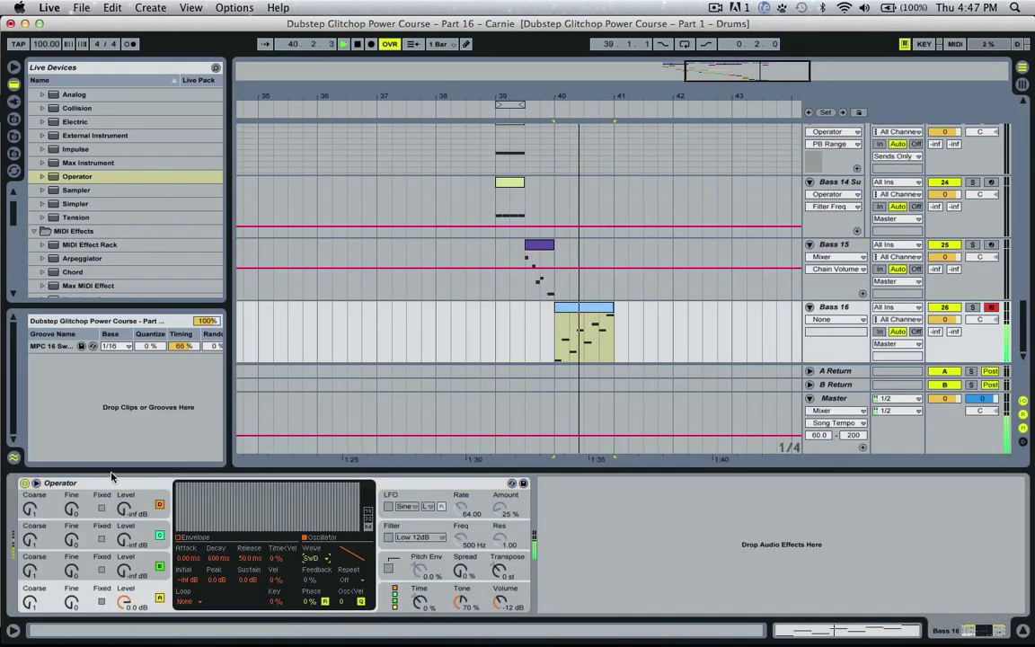
# Group Operator into an Instrument Rack, show its chain list and name the chain High
pyautogui.click(96, 491)
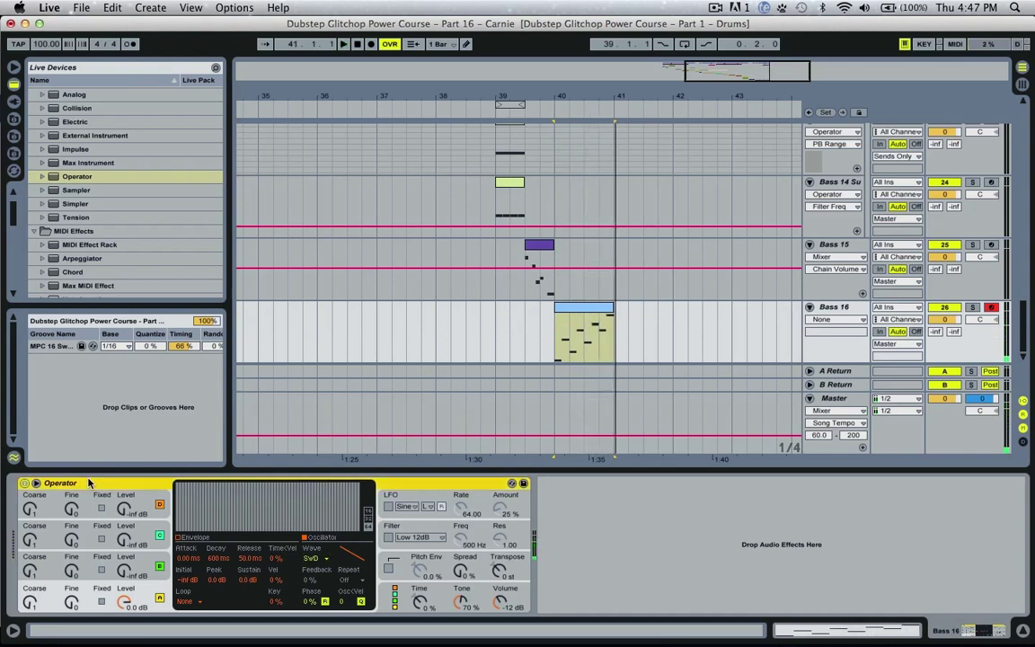
pyautogui.rightClick(96, 491)
pyautogui.click(9, 503)
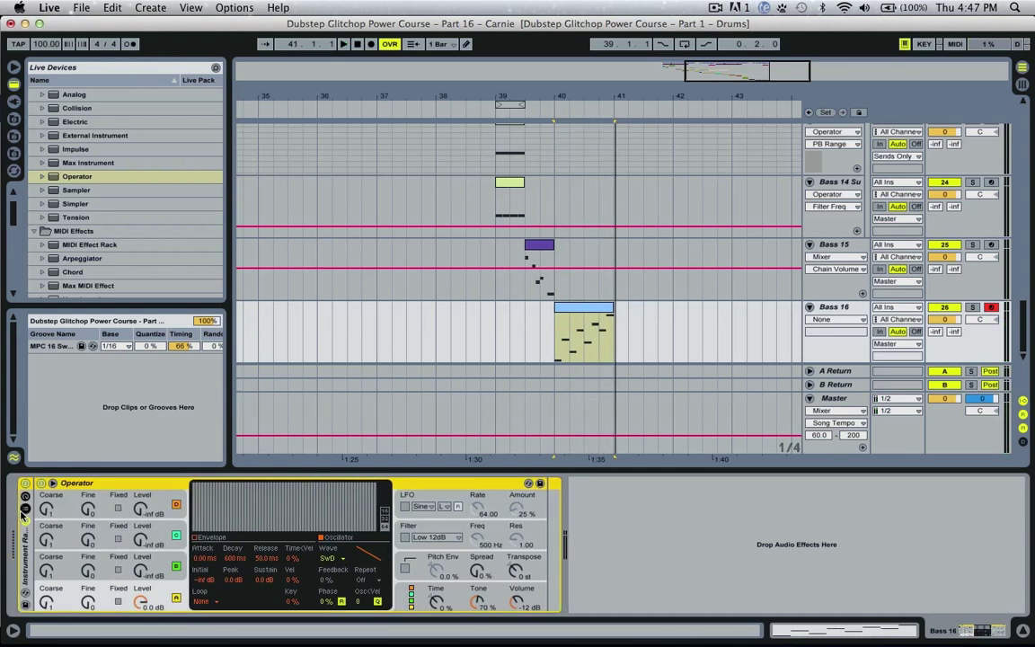
pyautogui.press('super+g')
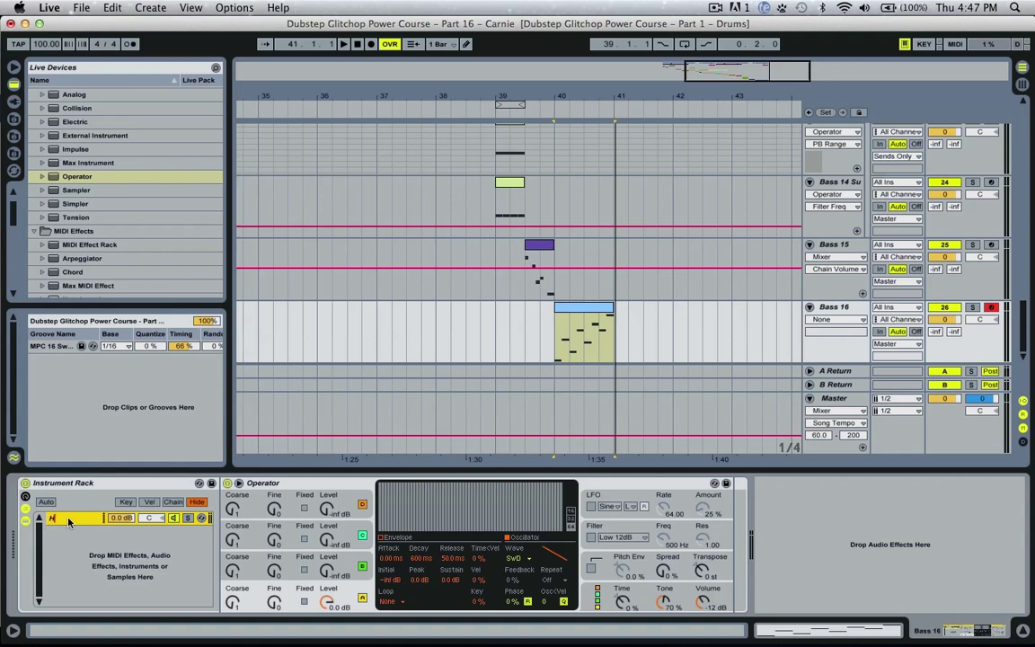
# Add an Auto Filter after Operator in the High chain as a high-pass at about 108 Hz with Q about 0.73, and audition it
pyautogui.scroll(-6, 99, 220)
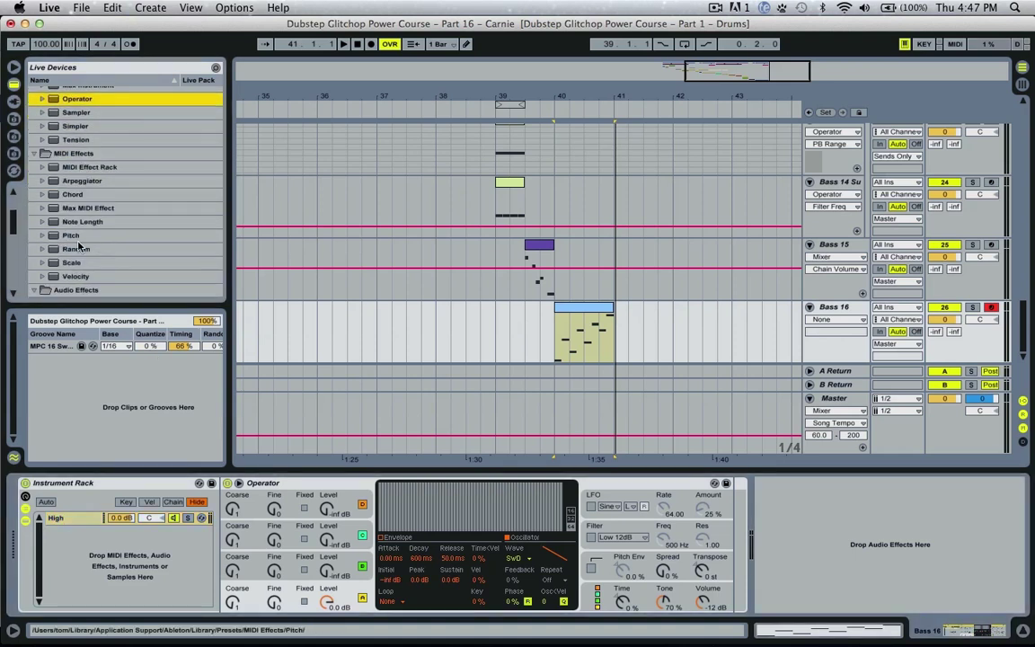
pyautogui.moveTo(91, 232); pyautogui.dragTo(749, 556)
pyautogui.click(803, 567)
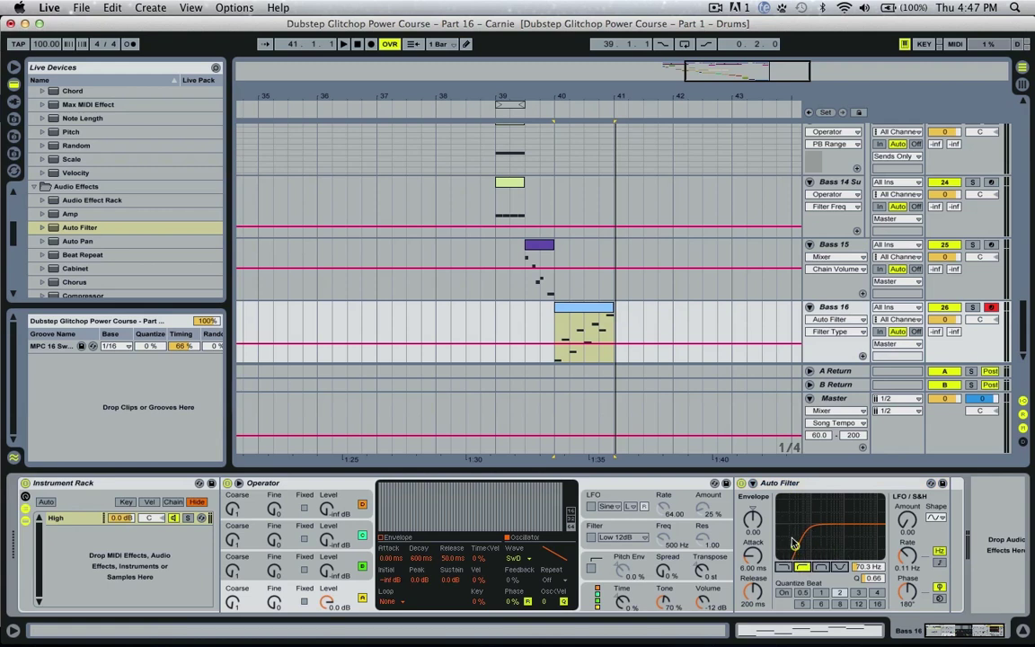
pyautogui.moveTo(795, 543); pyautogui.dragTo(801, 544)
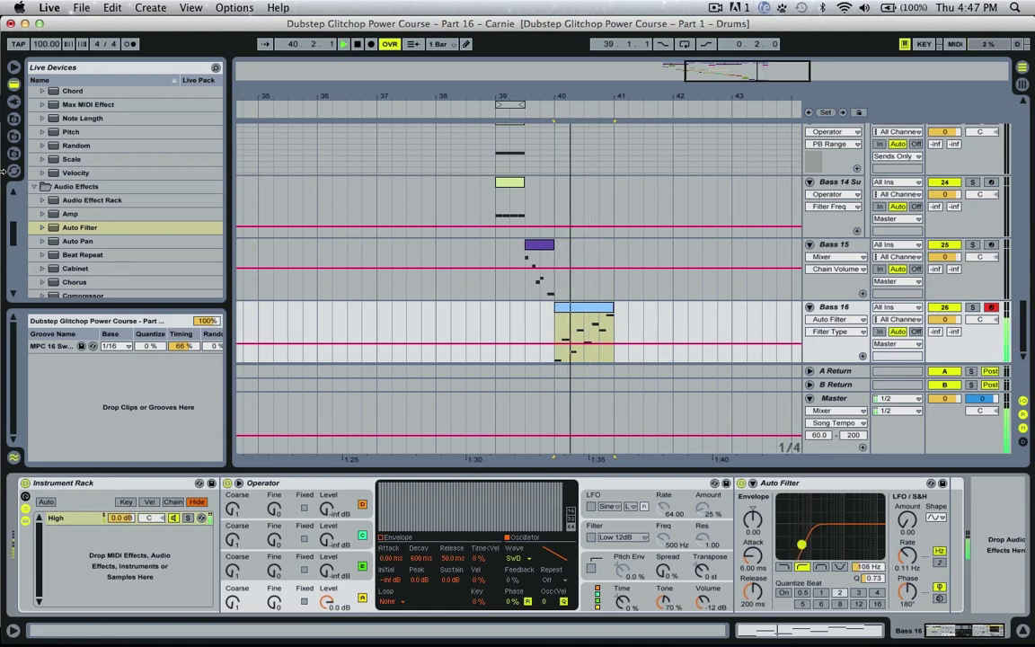
pyautogui.press('space')
# Add a second Operator to the Instrument Rack as a new chain named Sub
pyautogui.scroll(8, 81, 166)
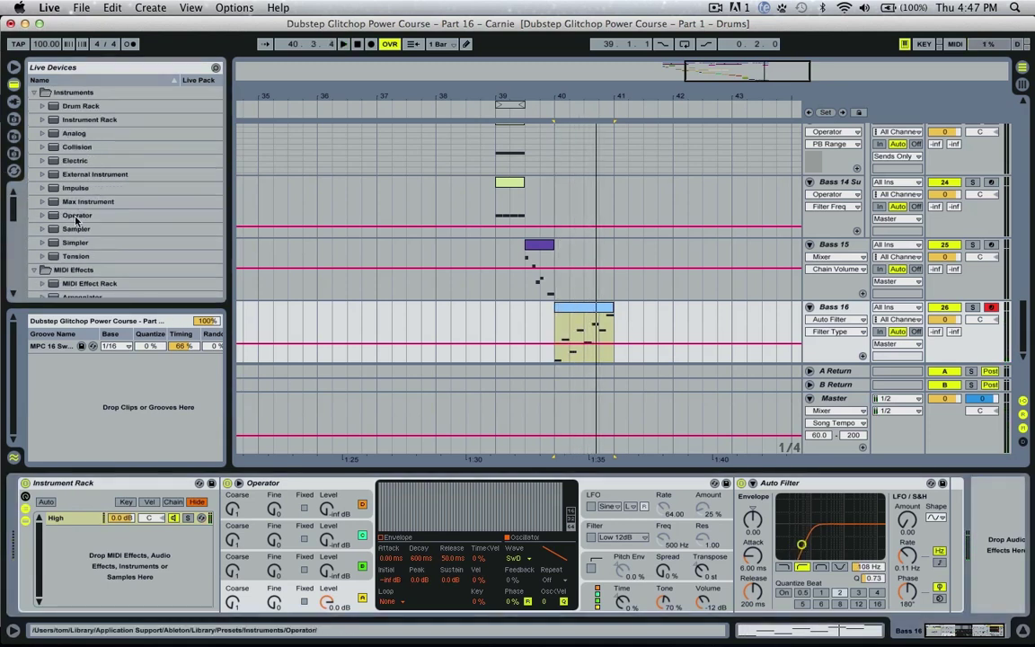
pyautogui.click(75, 219)
pyautogui.moveTo(75, 224); pyautogui.dragTo(68, 532)
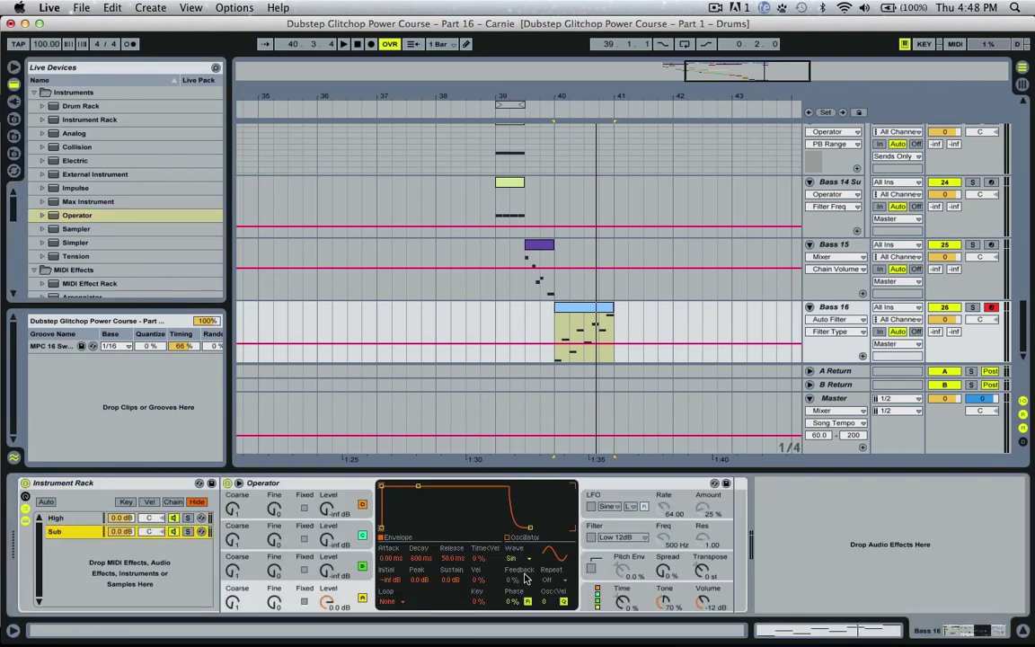
# Enable the Sub Operator's pitch envelope at 100 %, with peak +19 st and decay 123 ms, auditioning the sound
pyautogui.click(592, 559)
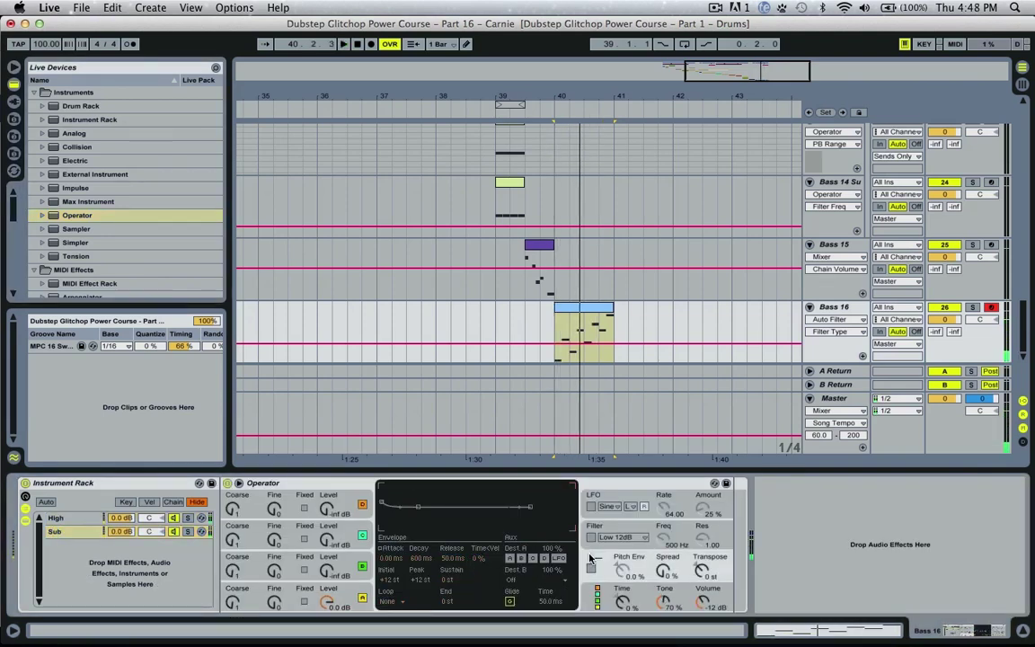
pyautogui.click(592, 569)
pyautogui.moveTo(620, 572); pyautogui.dragTo(614, 573)
pyautogui.moveTo(417, 507); pyautogui.dragTo(382, 492)
pyautogui.press('space')
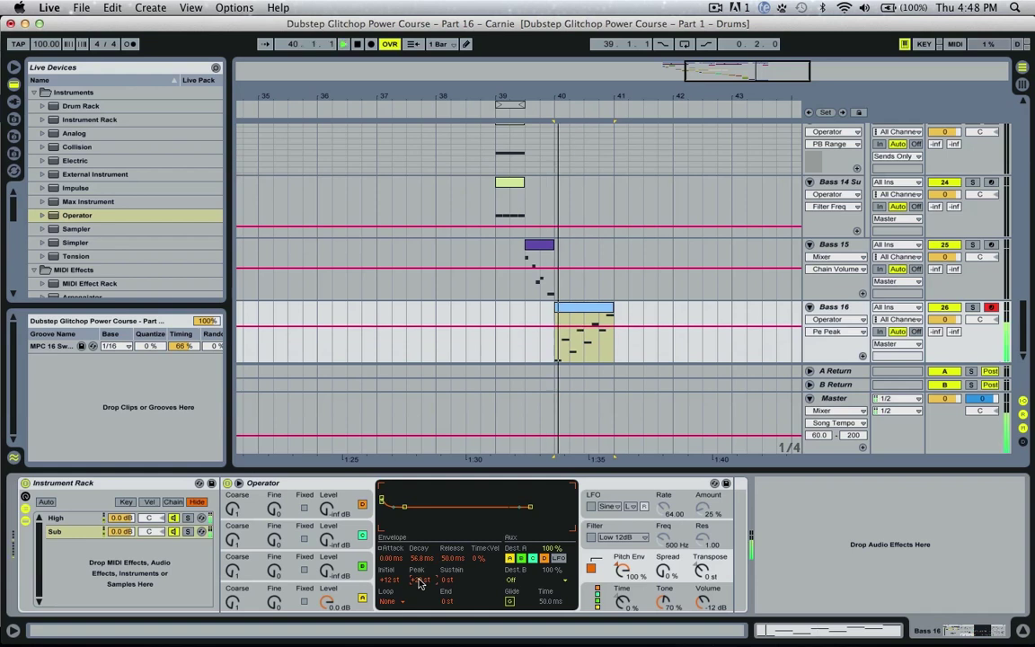
pyautogui.moveTo(422, 558); pyautogui.dragTo(424, 568)
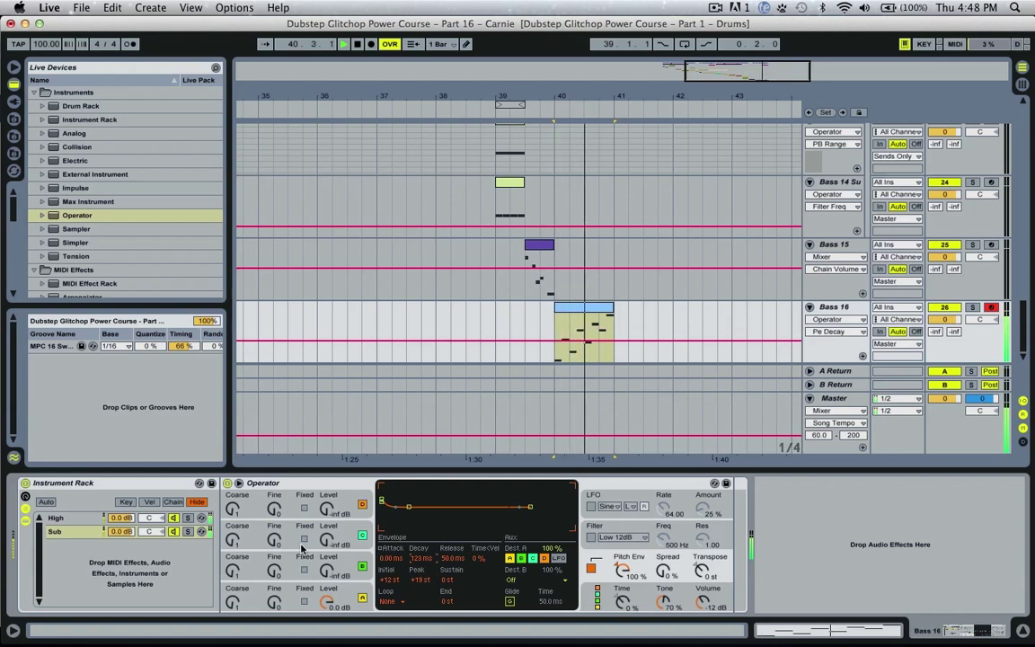
pyautogui.press('space')
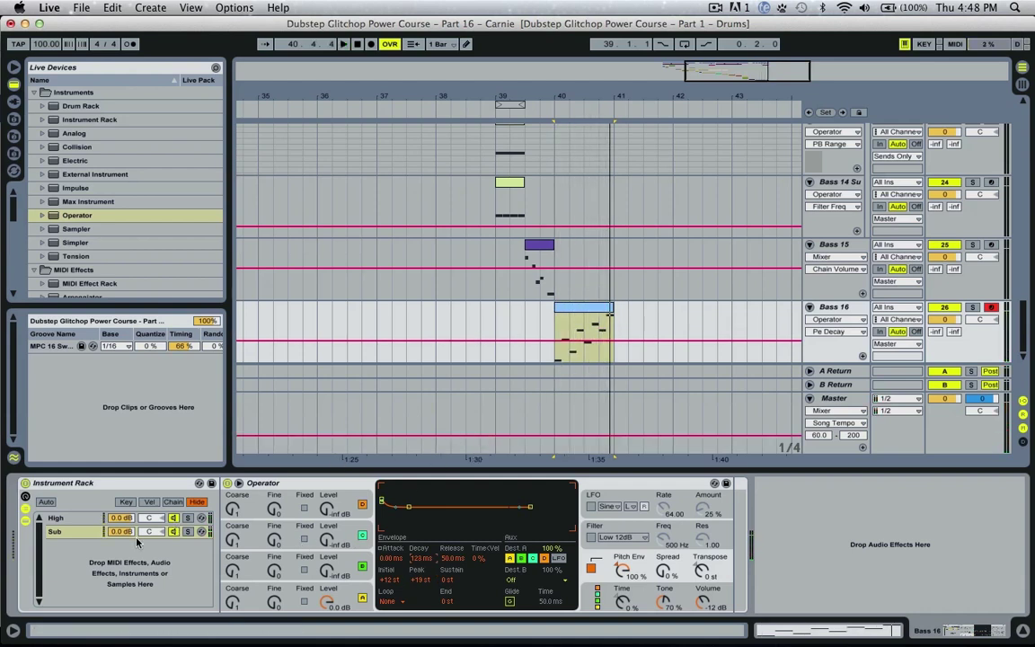
# Add a Phaser after Auto Filter in the High chain and set its frequency to about 1.08 kHz and feedback to about 0.89
pyautogui.click(76, 520)
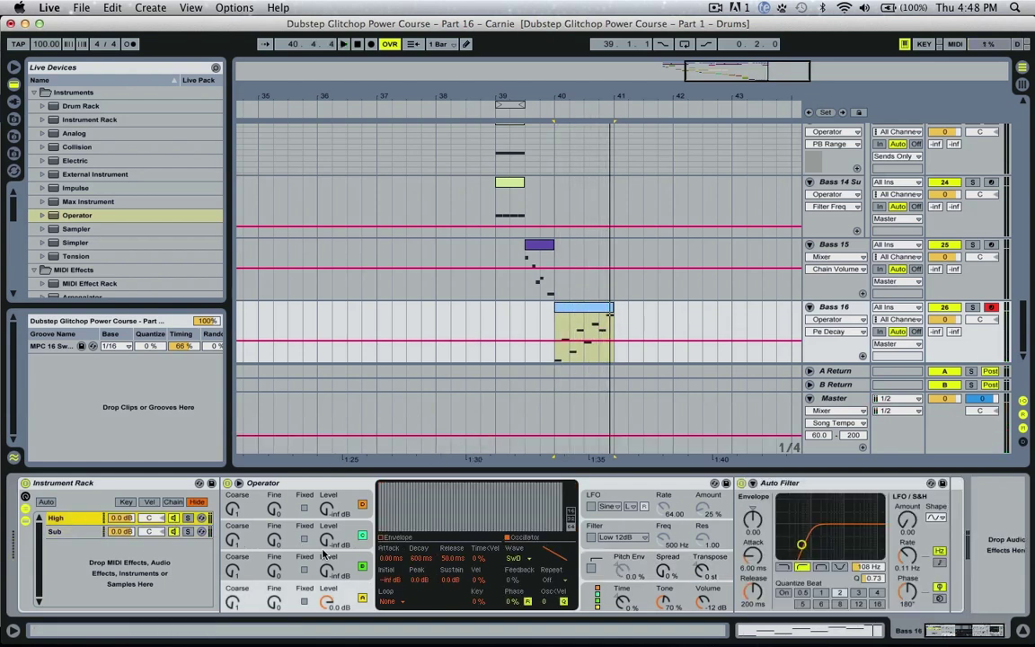
pyautogui.hscroll(2, 811, 546)
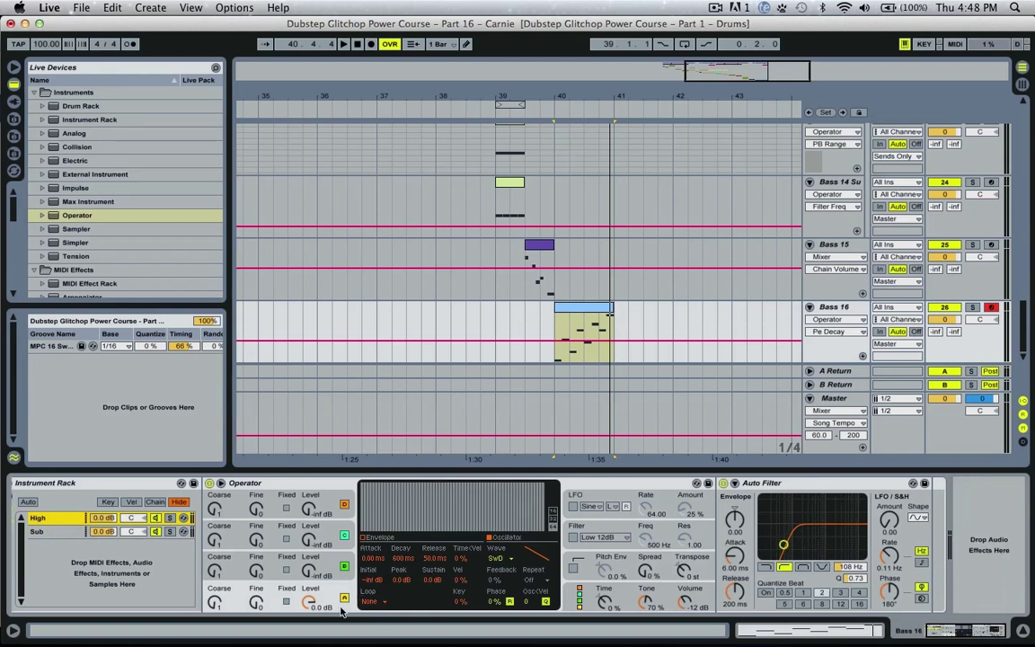
pyautogui.scroll(-15, 110, 223)
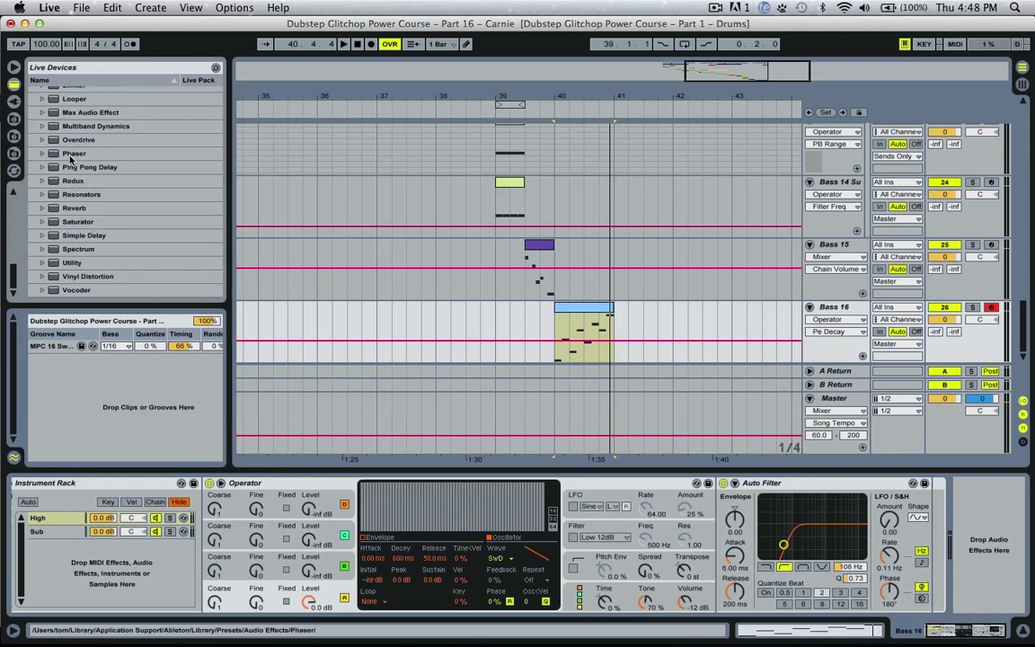
pyautogui.moveTo(72, 159); pyautogui.dragTo(935, 518)
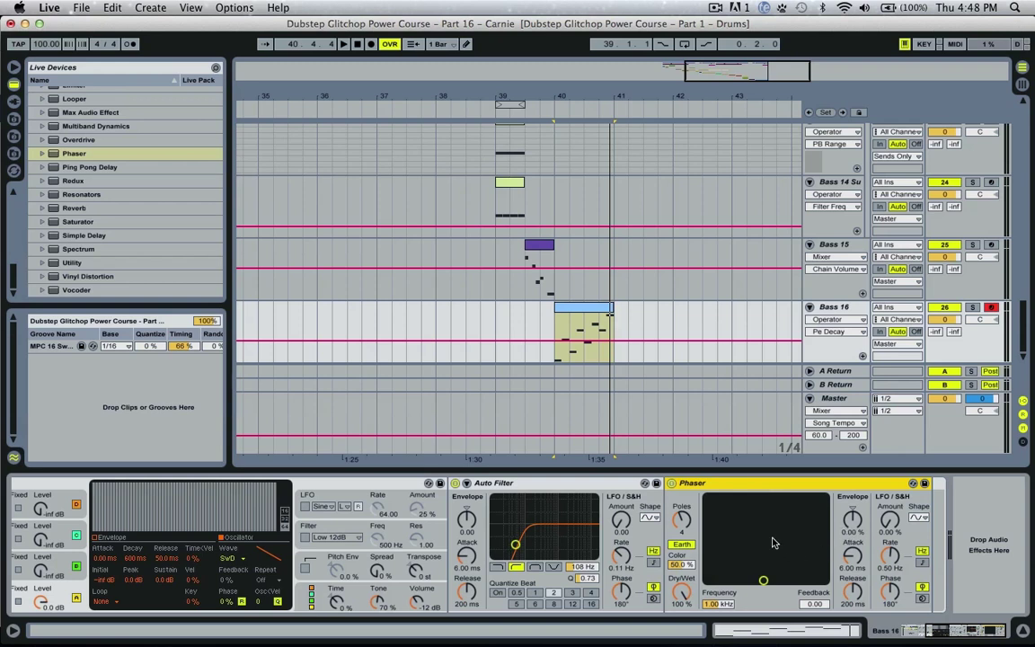
pyautogui.moveTo(773, 543); pyautogui.dragTo(764, 530)
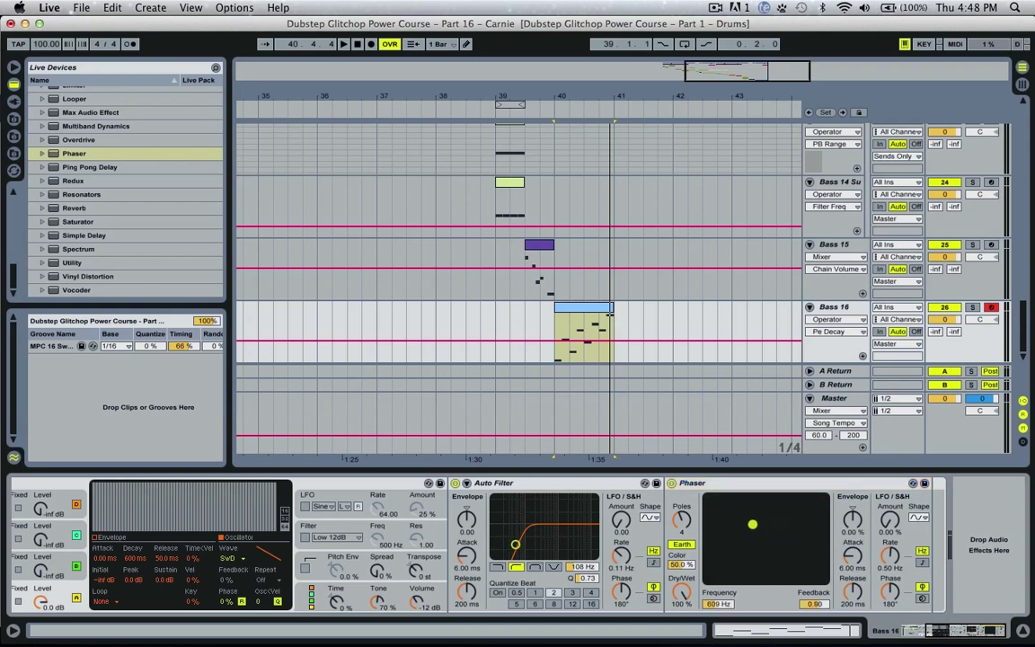
pyautogui.moveTo(704, 556); pyautogui.dragTo(730, 548)
pyautogui.moveTo(790, 584); pyautogui.dragTo(816, 613)
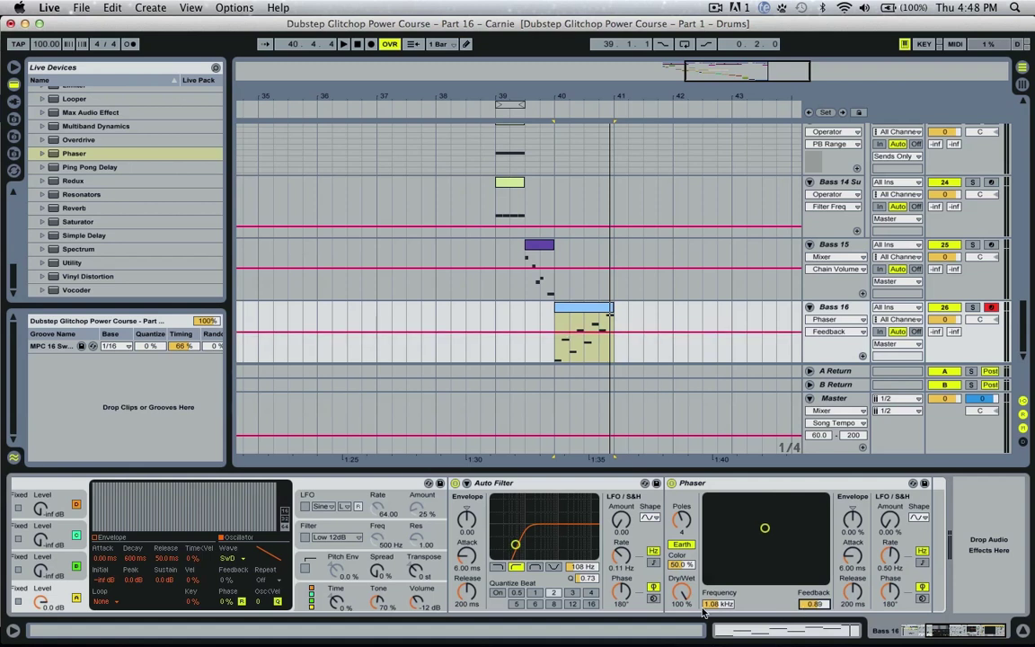
# Set the Phaser's frequency to 227 Hz, audition it, and group it into an Audio Effect Rack with its chain list shown
pyautogui.moveTo(717, 604); pyautogui.dragTo(737, 611)
pyautogui.press('space')
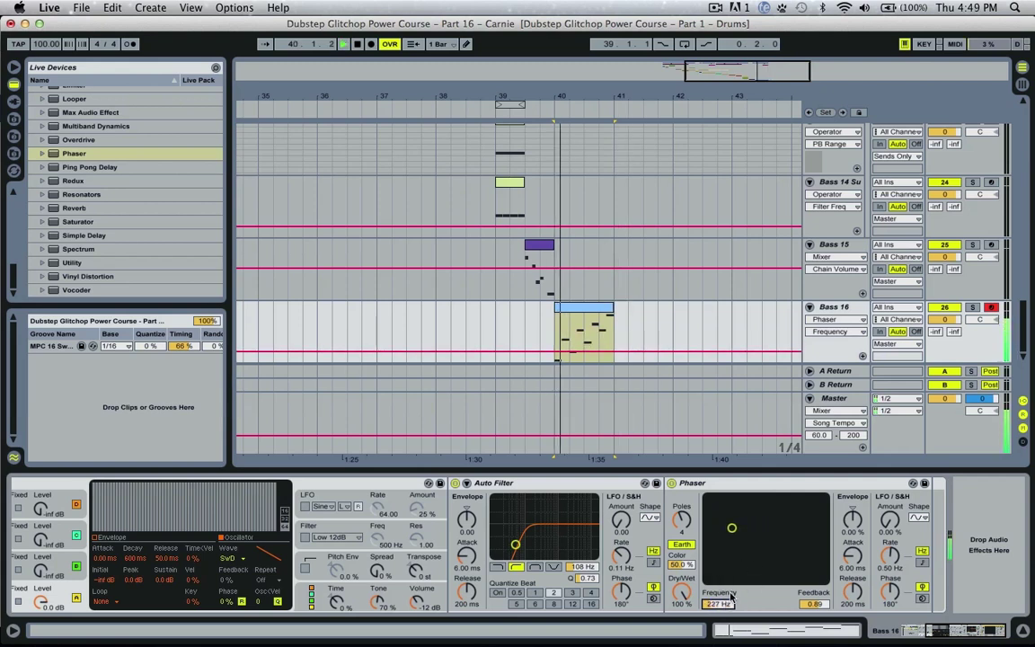
pyautogui.rightClick(721, 483)
pyautogui.click(742, 565)
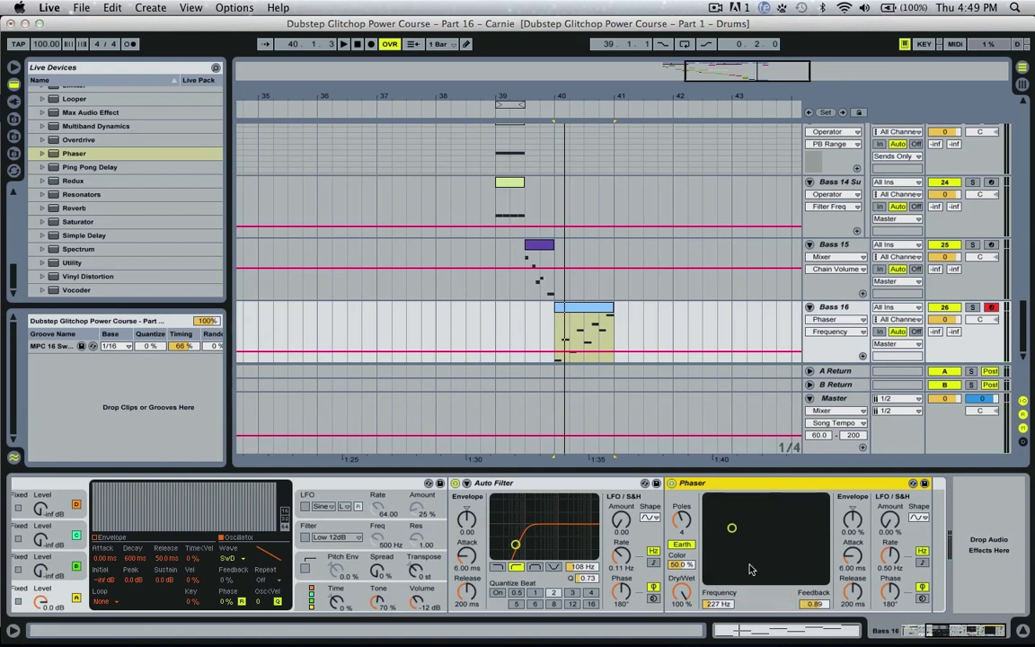
pyautogui.click(645, 519)
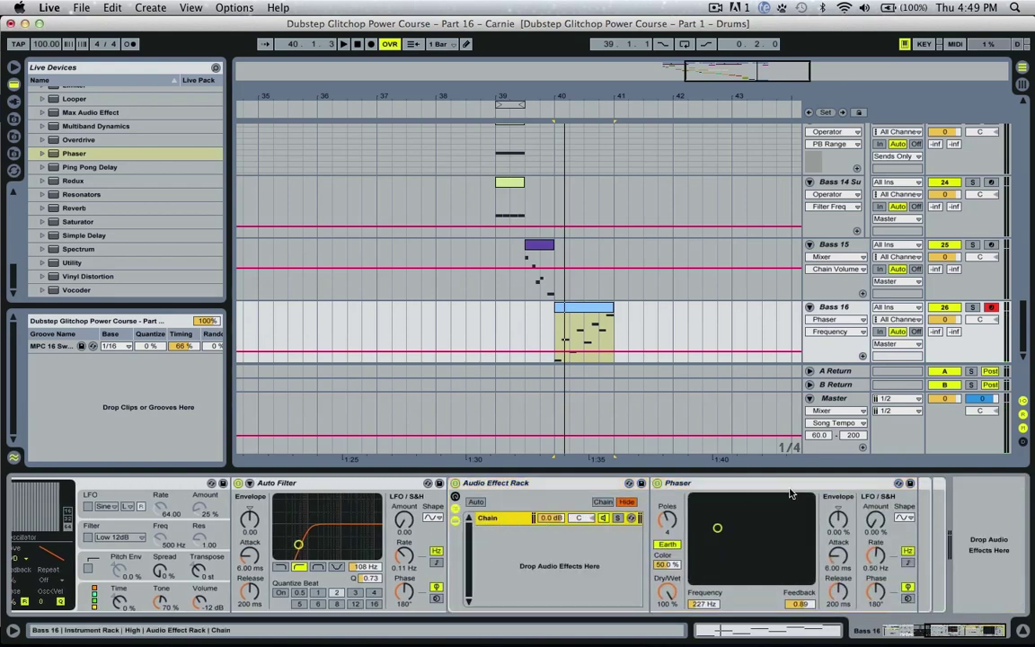
# Duplicate the effect rack's chain and set the copy's Phaser frequency to 336 Hz
pyautogui.rightClick(501, 522)
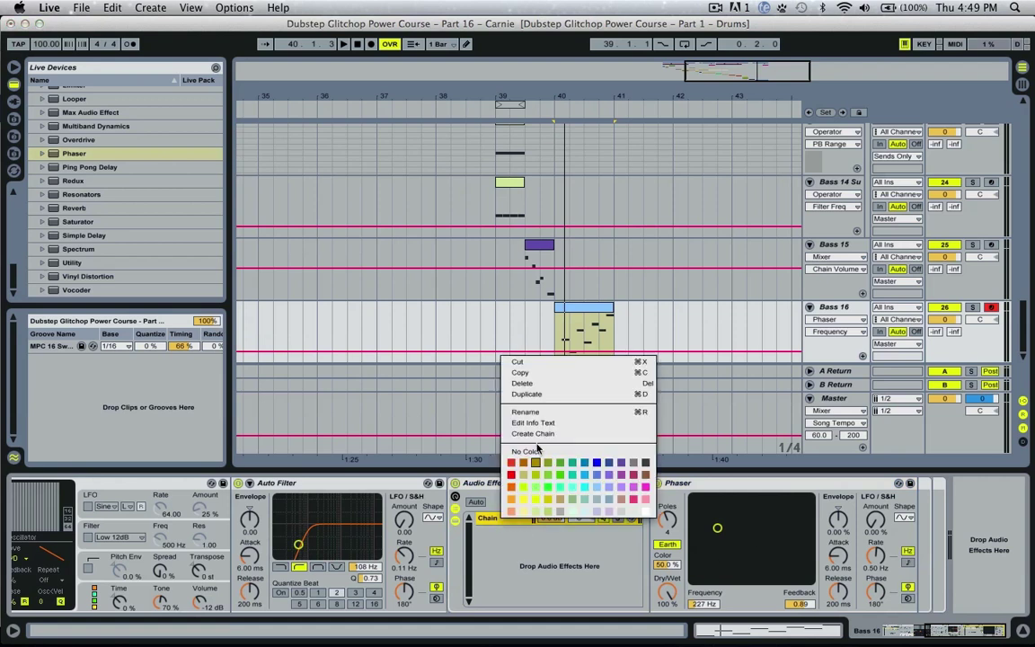
pyautogui.click(542, 396)
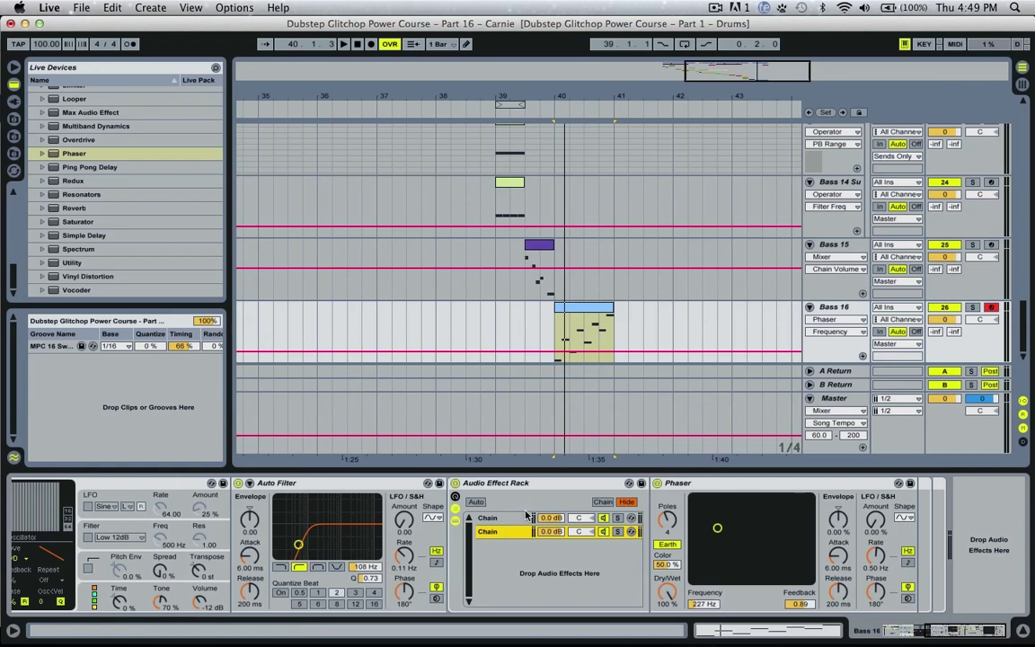
pyautogui.moveTo(704, 614); pyautogui.dragTo(691, 607)
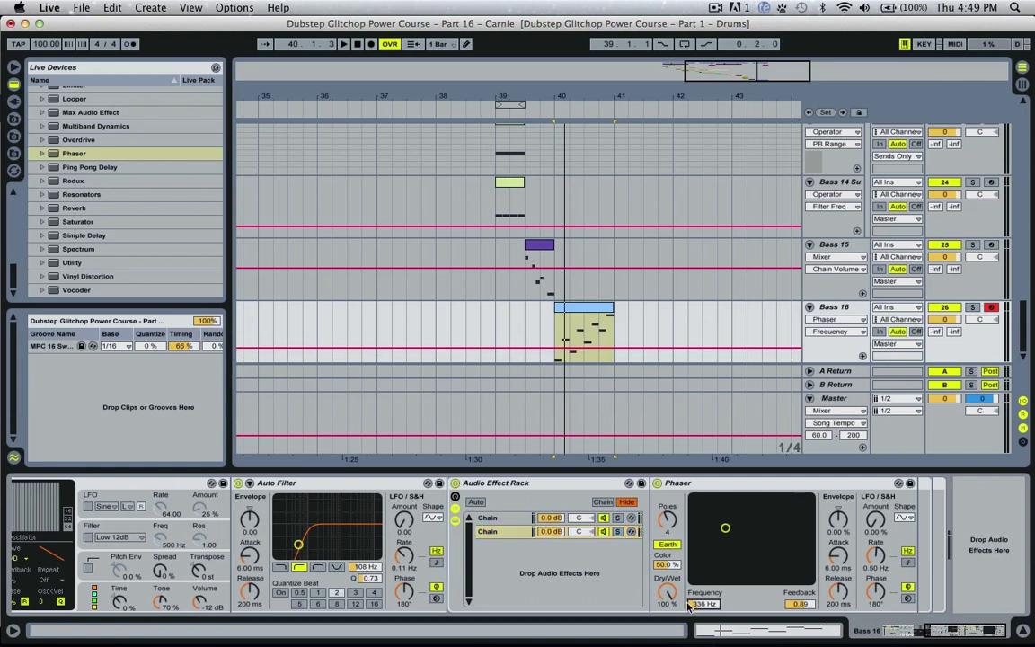
# Duplicate the newest chain five more times, raising the Phaser frequency in each copy, up to 5.46 kHz and finally 9.21 kHz
pyautogui.press('super+d')
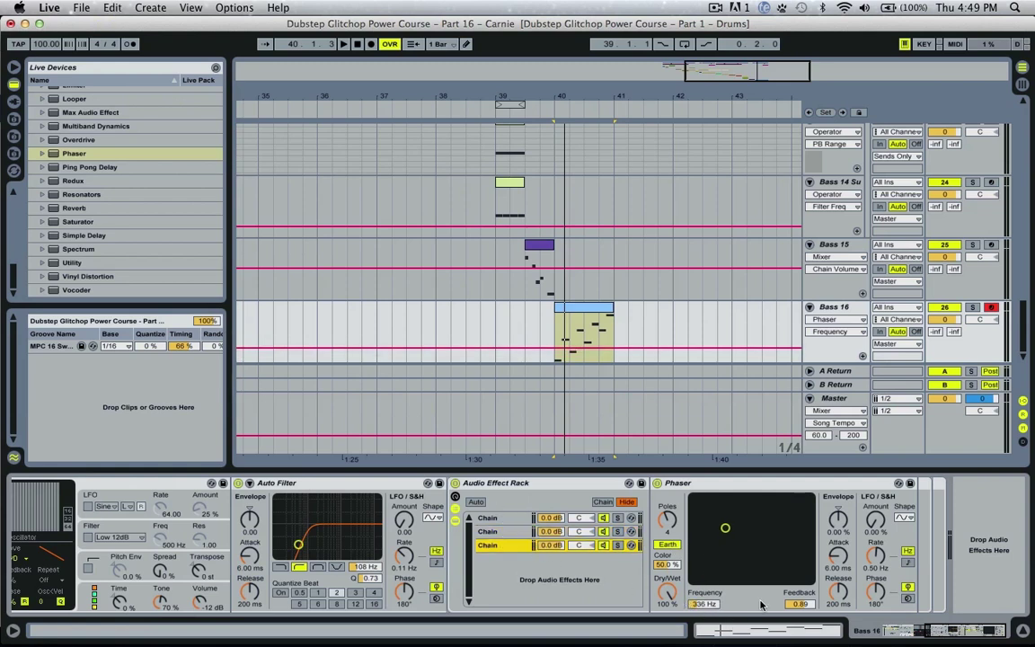
pyautogui.moveTo(710, 608)
pyautogui.mouseDown()
pyautogui.moveTo(704, 597)
pyautogui.moveTo(692, 607)
pyautogui.mouseUp()
pyautogui.press('super+d')
pyautogui.press('super+d')
pyautogui.press('super+d')
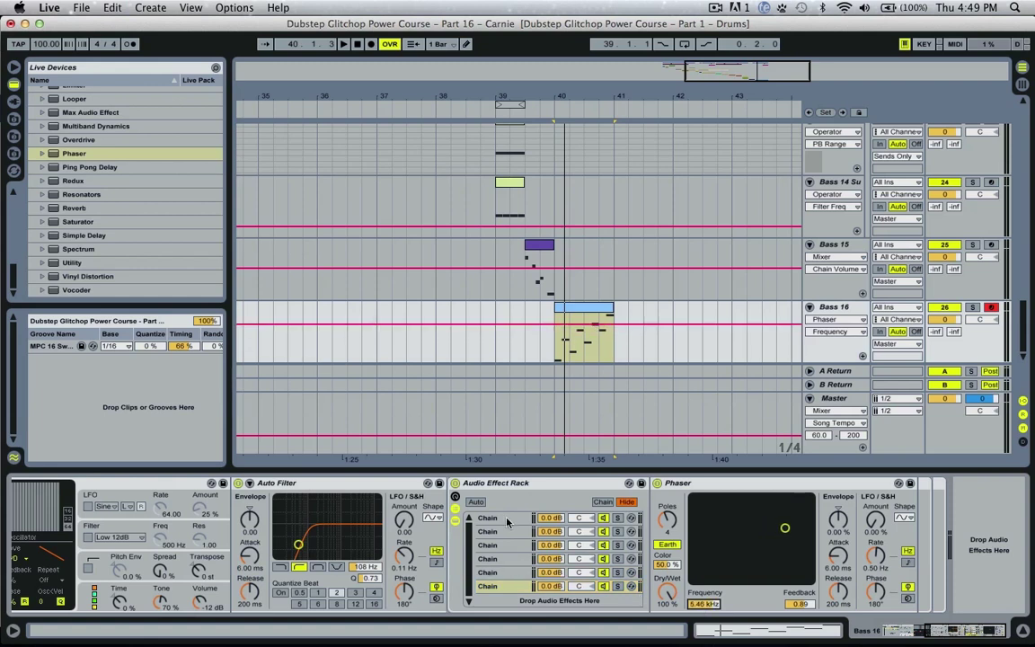
pyautogui.press('super+d')
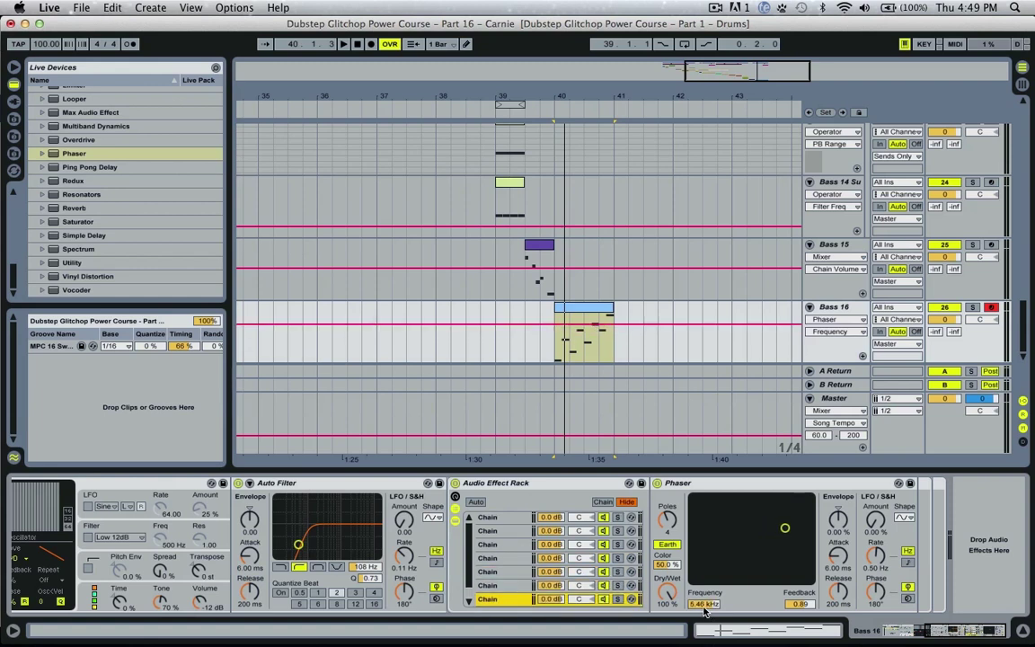
pyautogui.moveTo(704, 604); pyautogui.dragTo(706, 607)
# Check the chains from first to last, duplicate the last one and set the copy's Phaser frequency to 14.2 kHz
pyautogui.click(504, 517)
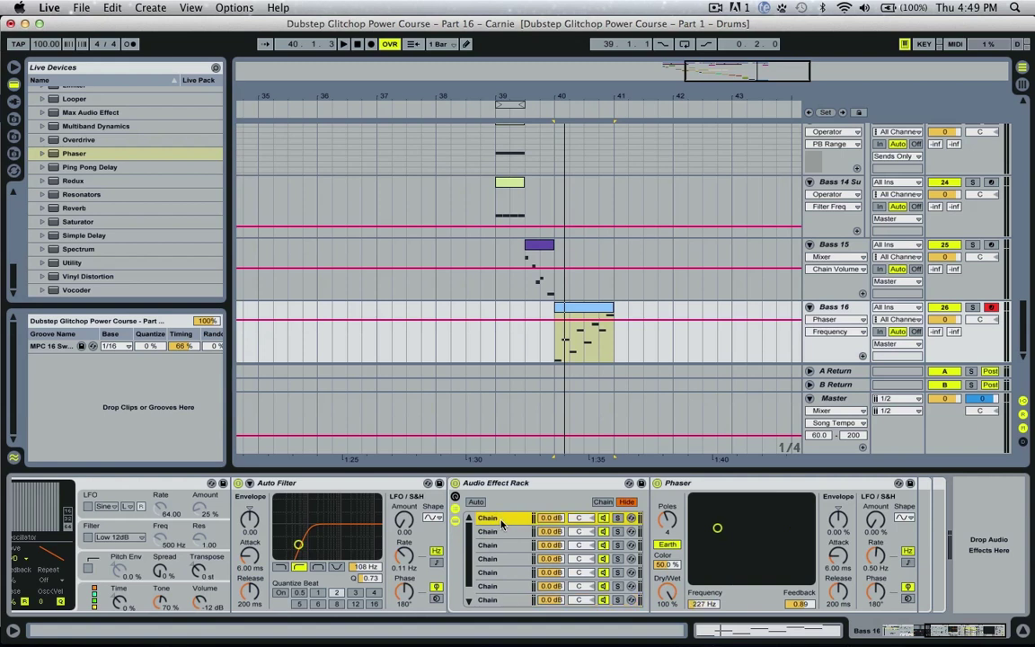
pyautogui.press('Down')
pyautogui.press('Down')
pyautogui.press('Down')
pyautogui.press('Down')
pyautogui.press('Down')
pyautogui.press('Down')
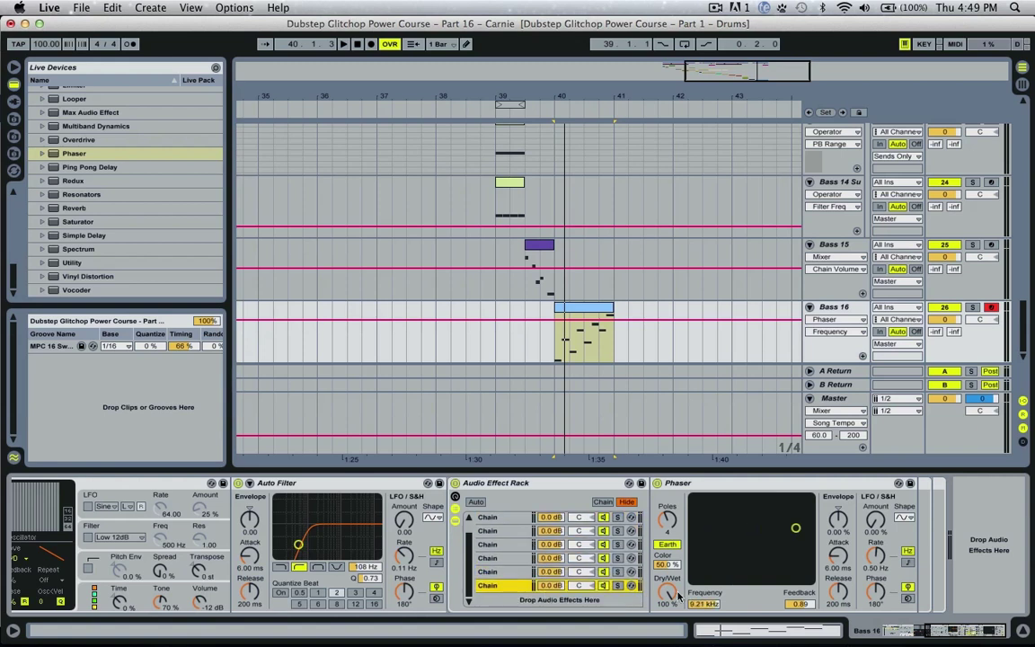
pyautogui.press('super+d')
pyautogui.moveTo(713, 603); pyautogui.dragTo(713, 584)
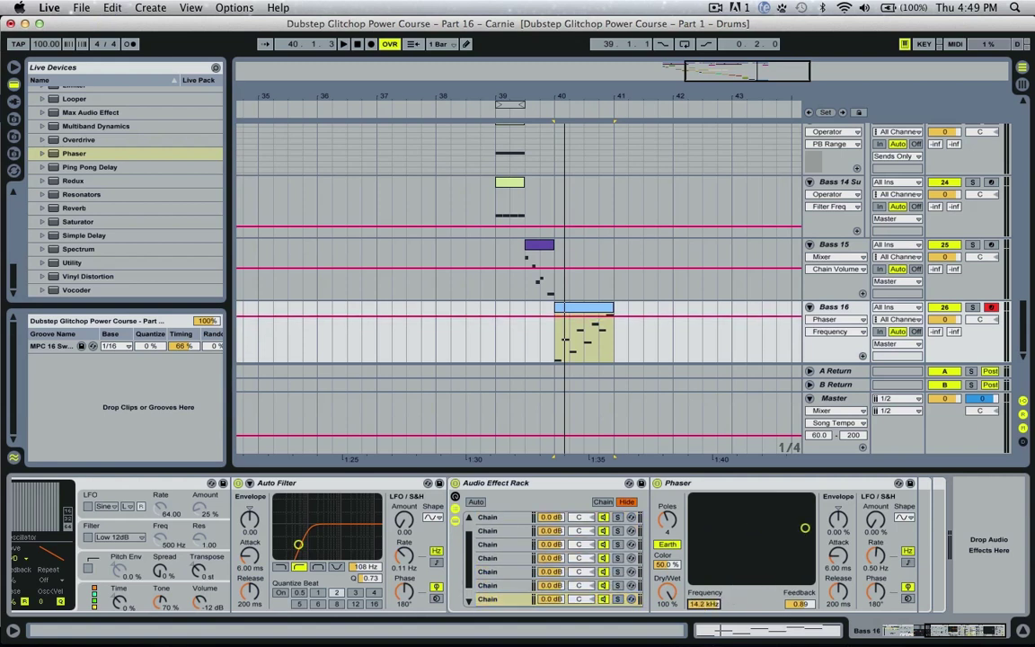
# Show the effect rack's chain select zones and place the zones of the third to eighth chains at 1 through 6
pyautogui.click(602, 503)
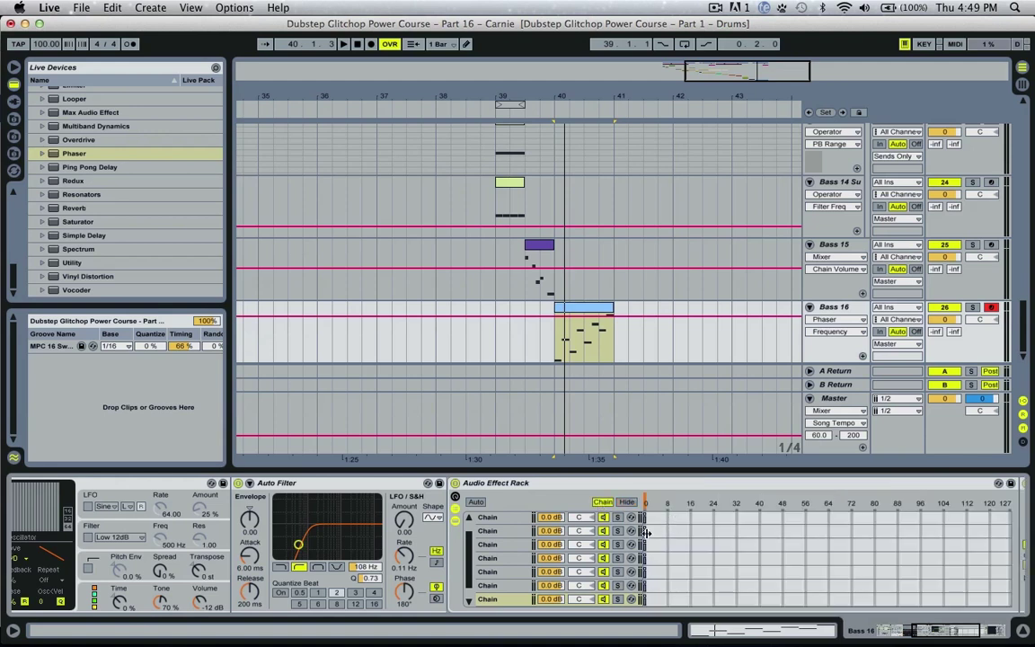
pyautogui.click(645, 532)
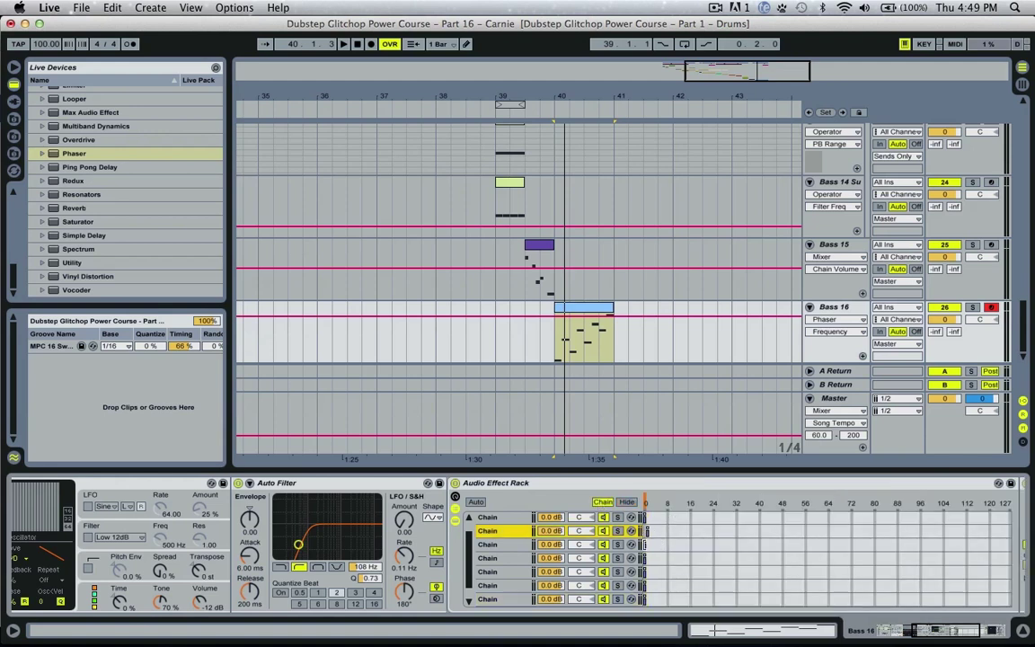
pyautogui.click(646, 545)
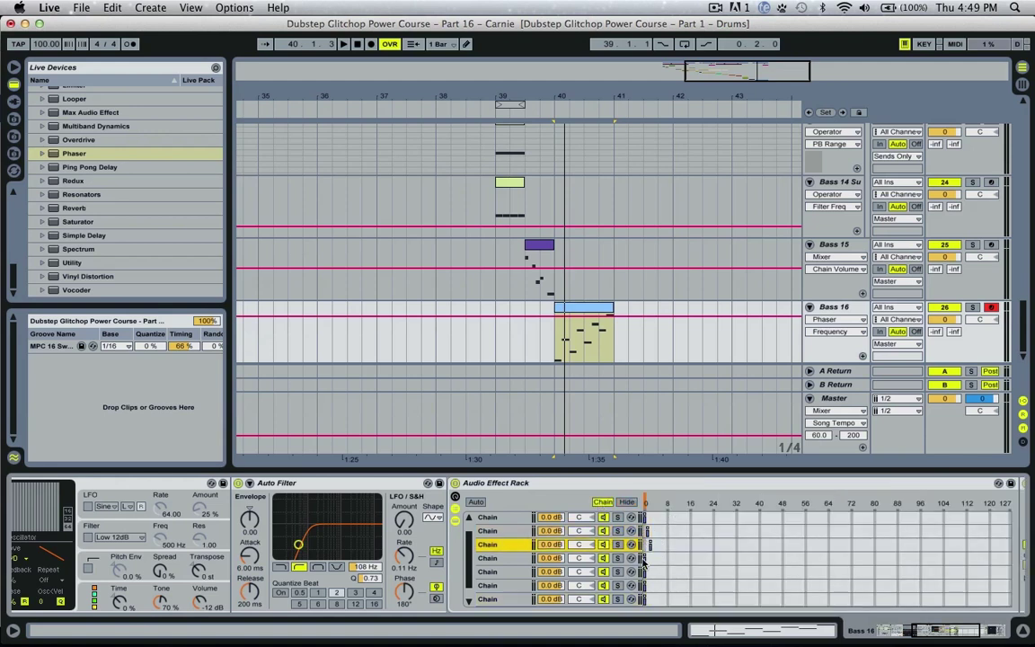
pyautogui.click(655, 558)
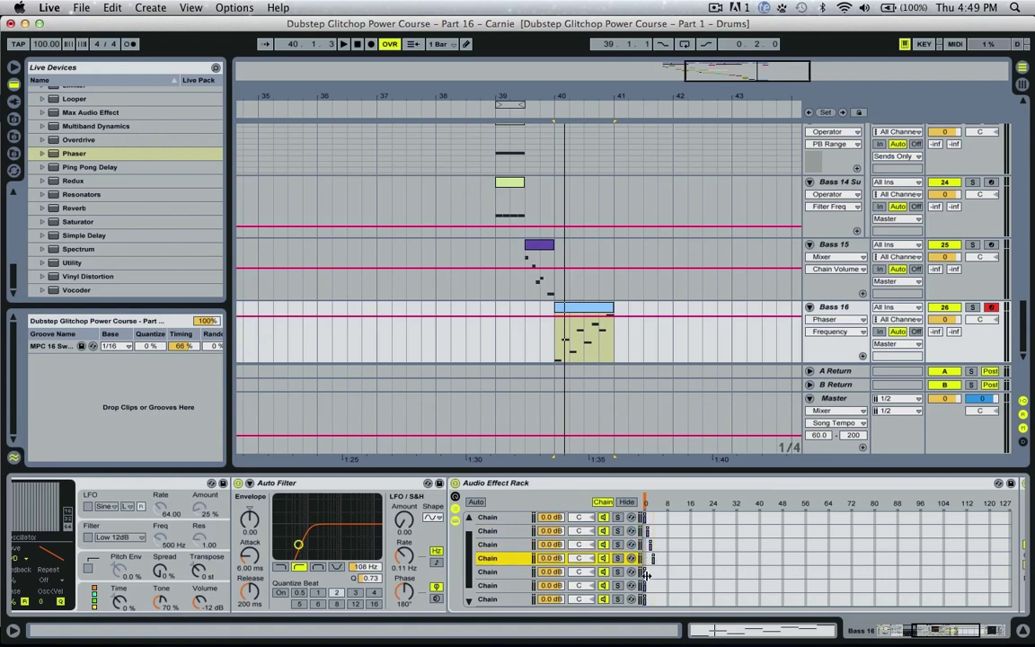
pyautogui.moveTo(648, 573); pyautogui.dragTo(659, 586)
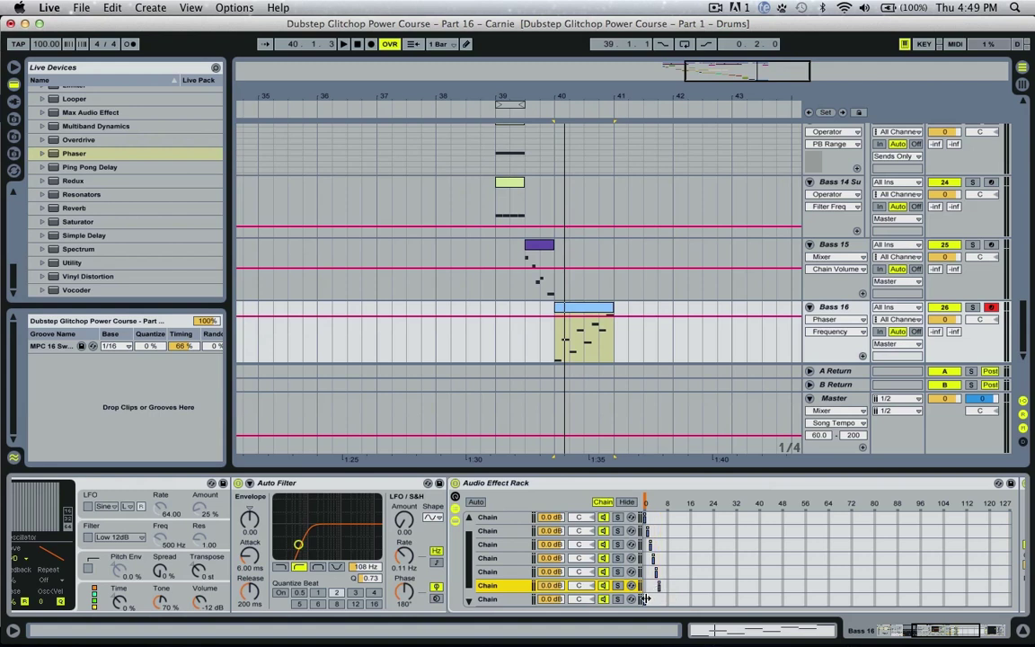
pyautogui.click(648, 599)
pyautogui.moveTo(645, 600); pyautogui.dragTo(659, 599)
pyautogui.press('Delete')
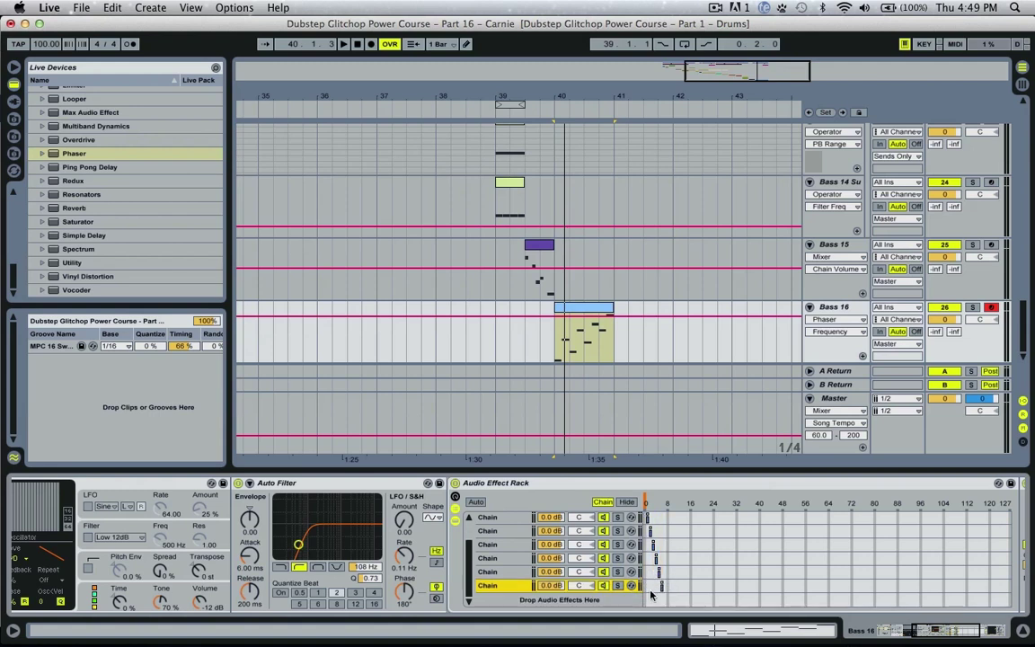
# Shift the select zones of the second to eighth chains up by one so they occupy 1 through 7
pyautogui.scroll(2, 657, 586)
pyautogui.click(643, 531)
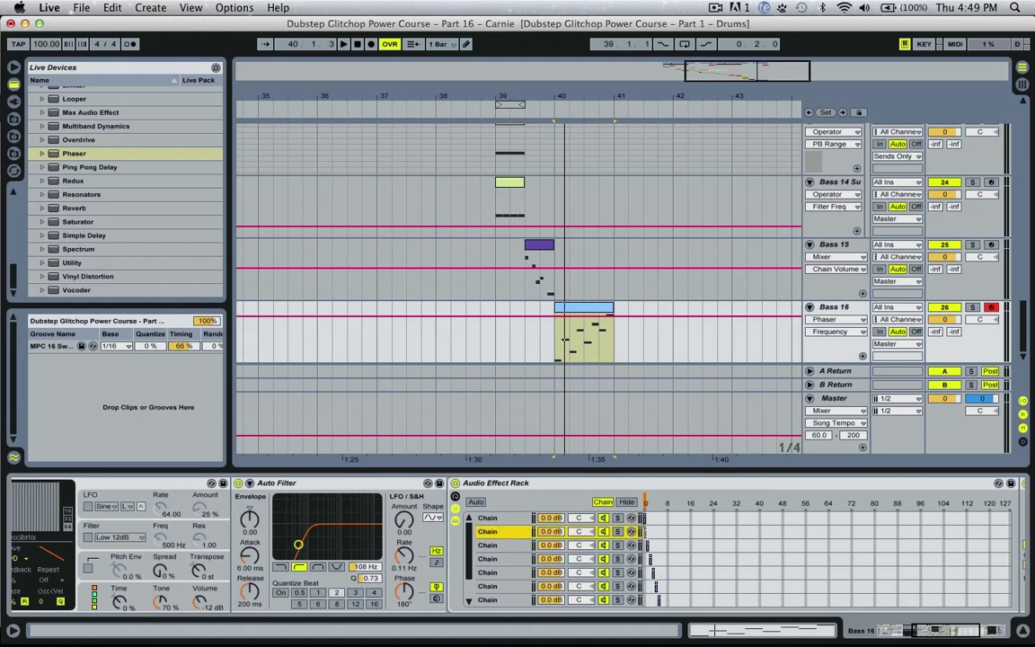
pyautogui.click(645, 532)
pyautogui.keyDown('shift'); pyautogui.click(672, 602); pyautogui.keyUp('shift')
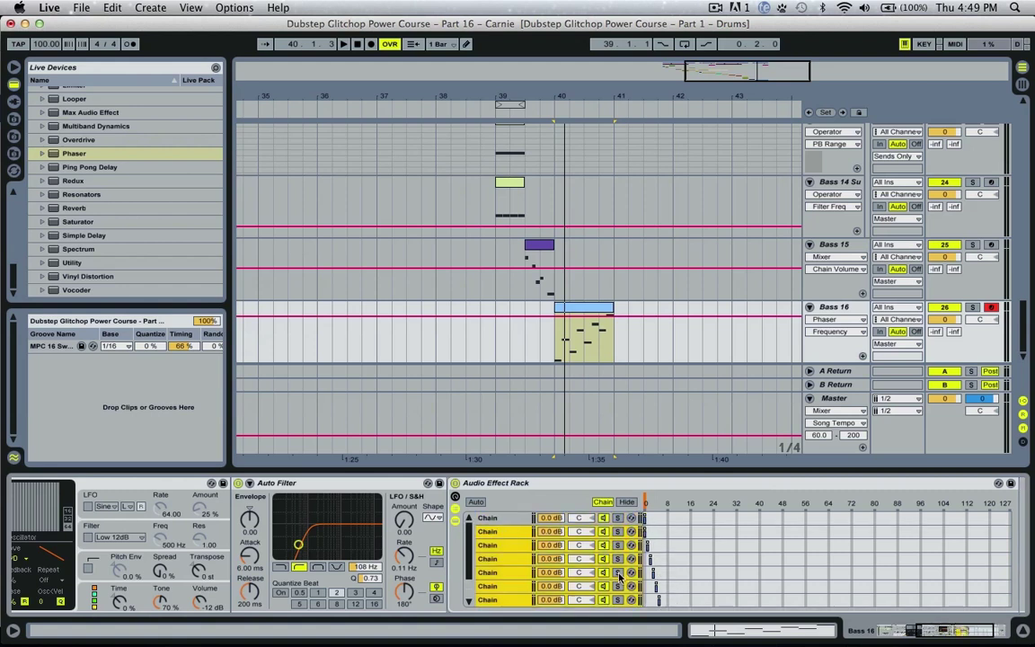
pyautogui.moveTo(645, 532); pyautogui.dragTo(648, 533)
pyautogui.scroll(-1, 690, 530)
pyautogui.click(663, 573)
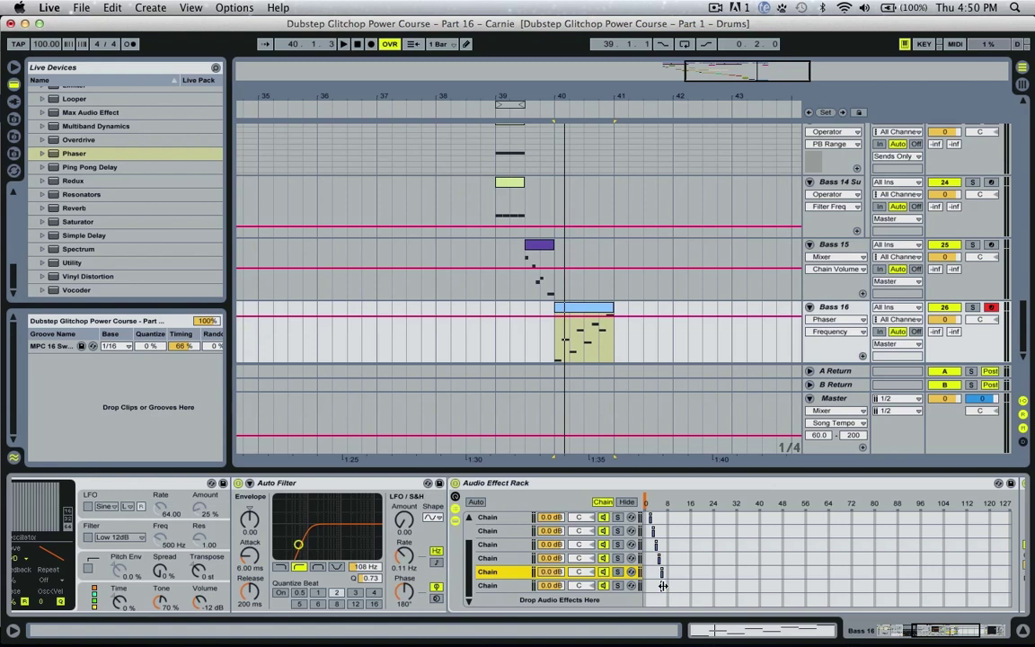
pyautogui.scroll(2, 662, 575)
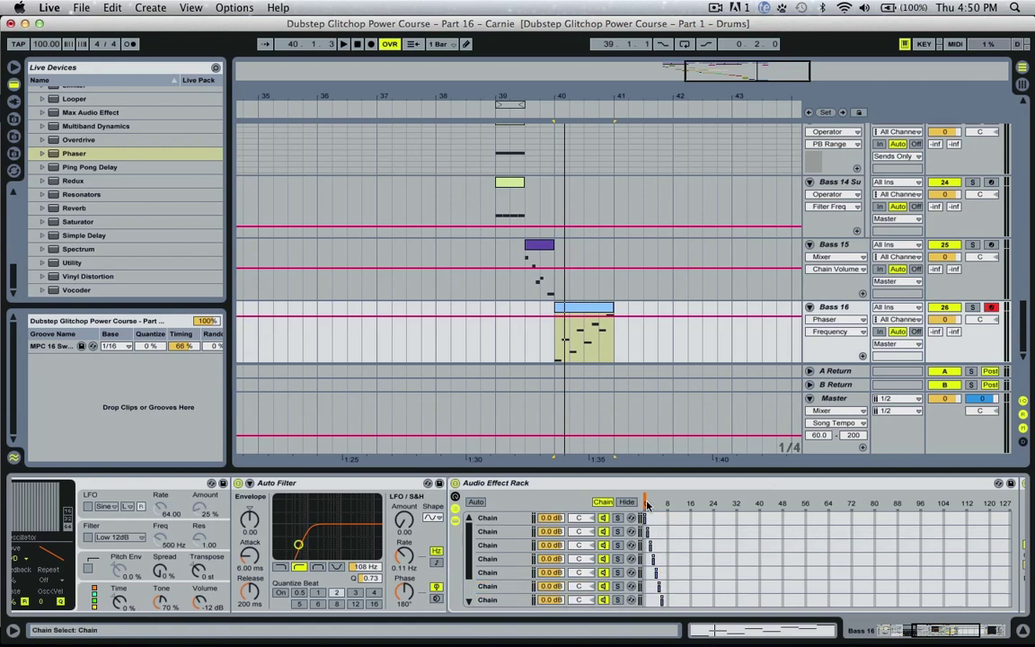
# Audition the riff while sweeping the chain selector up to 8, and return the selector to 0
pyautogui.press('space')
pyautogui.moveTo(647, 506); pyautogui.dragTo(665, 505)
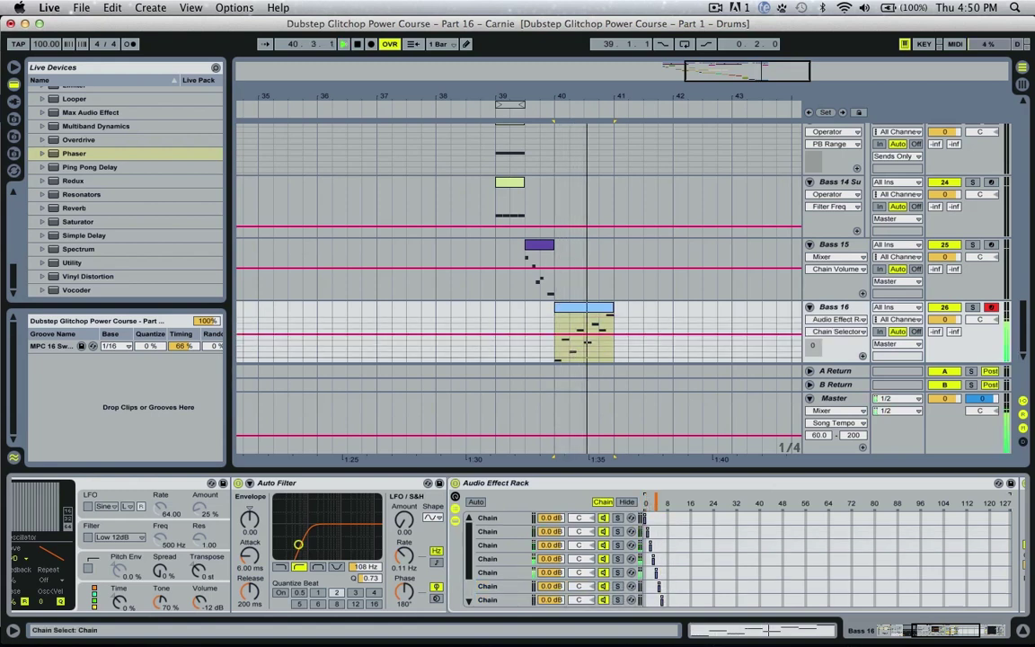
pyautogui.press('space')
pyautogui.press('+')
pyautogui.press('+')
pyautogui.press('+')
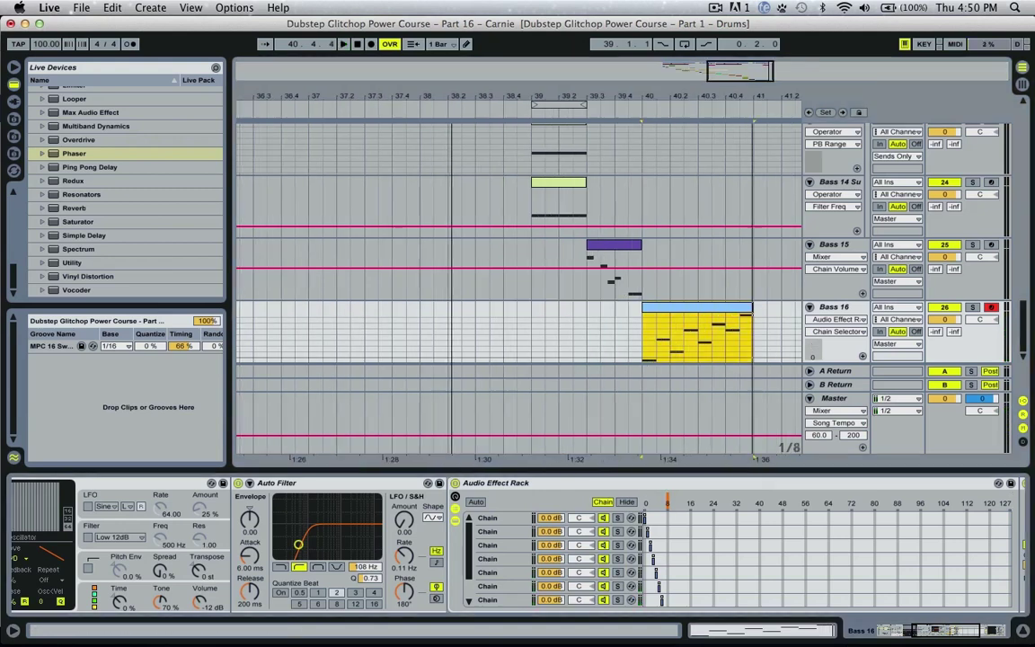
pyautogui.moveTo(517, 96); pyautogui.dragTo(304, 90)
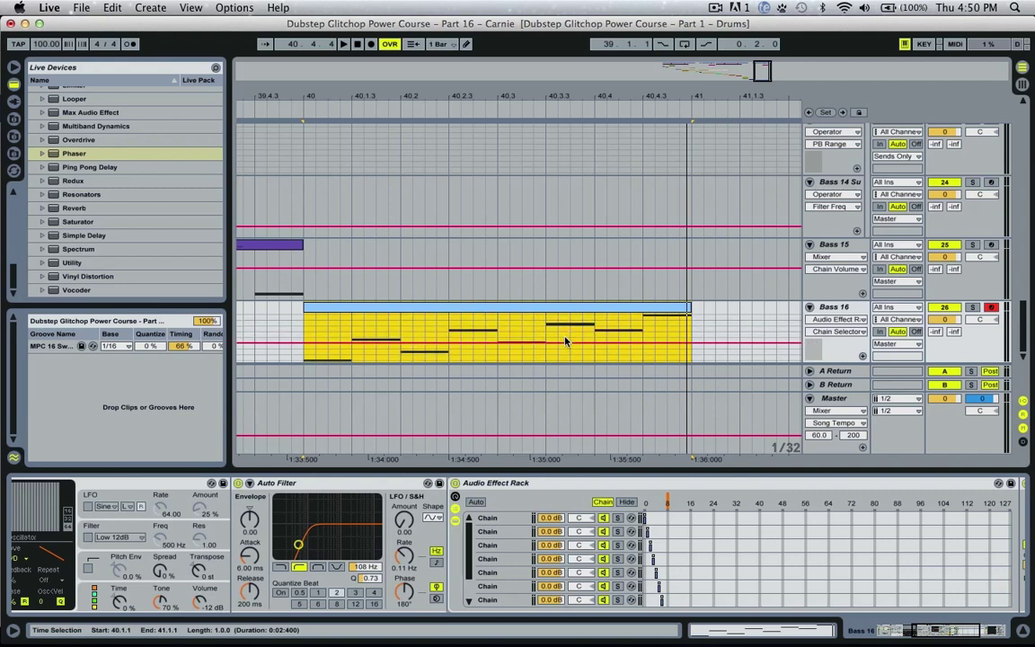
pyautogui.moveTo(665, 511); pyautogui.dragTo(651, 503)
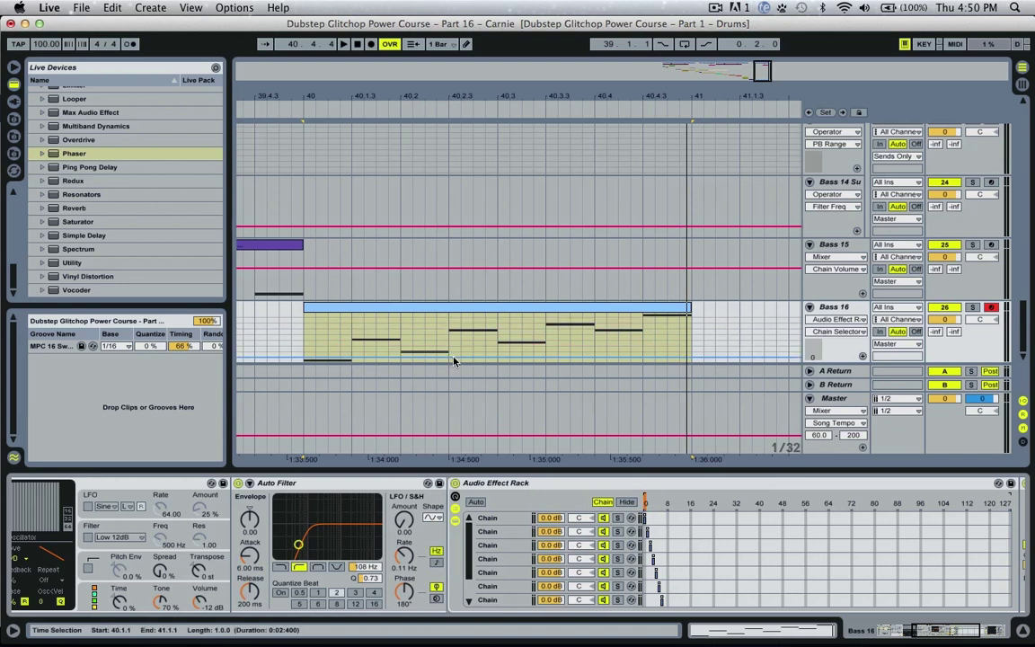
# Draw Chain Selector automation over the Bass 16 clip on a 1/8 grid, stepping 0, 2, 1, 3, 2, 4, 3, 5, and audition it
pyautogui.press('b')
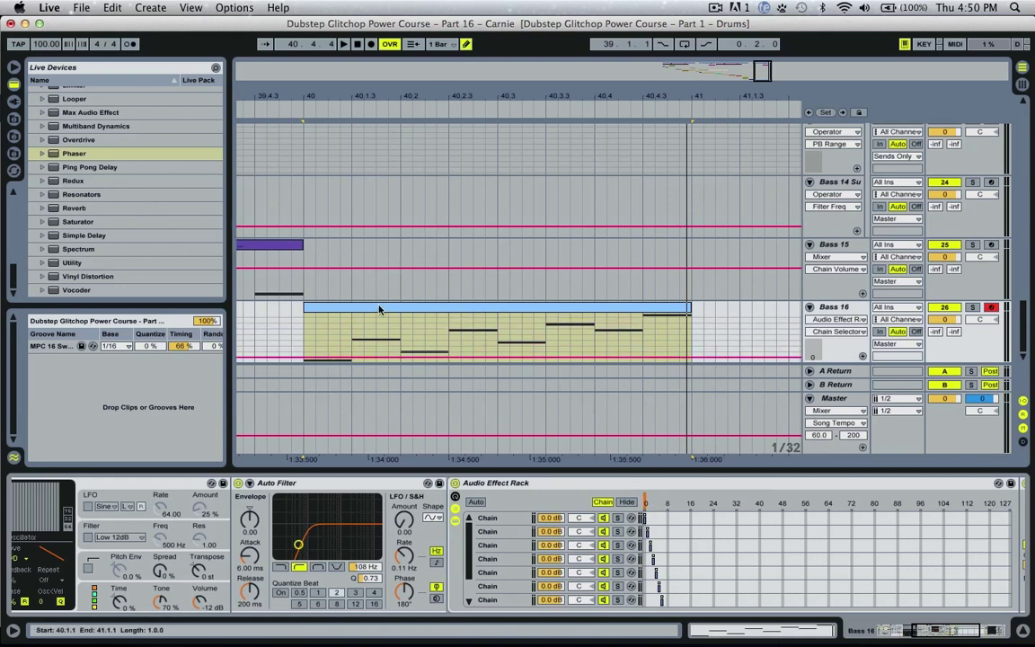
pyautogui.click(766, 71)
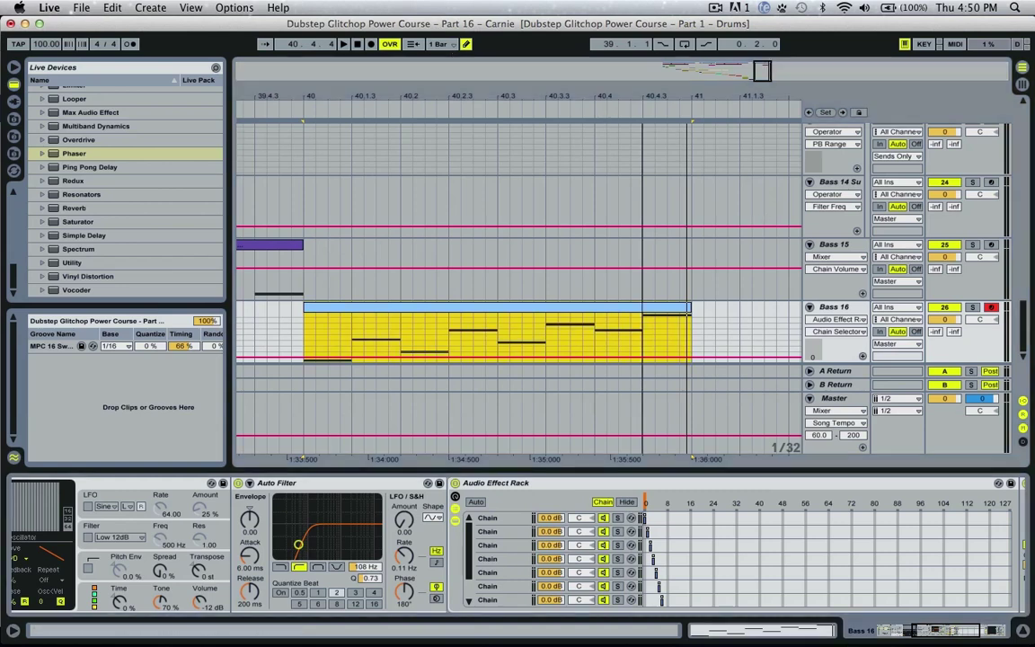
pyautogui.press('super+2')
pyautogui.press('super+2')
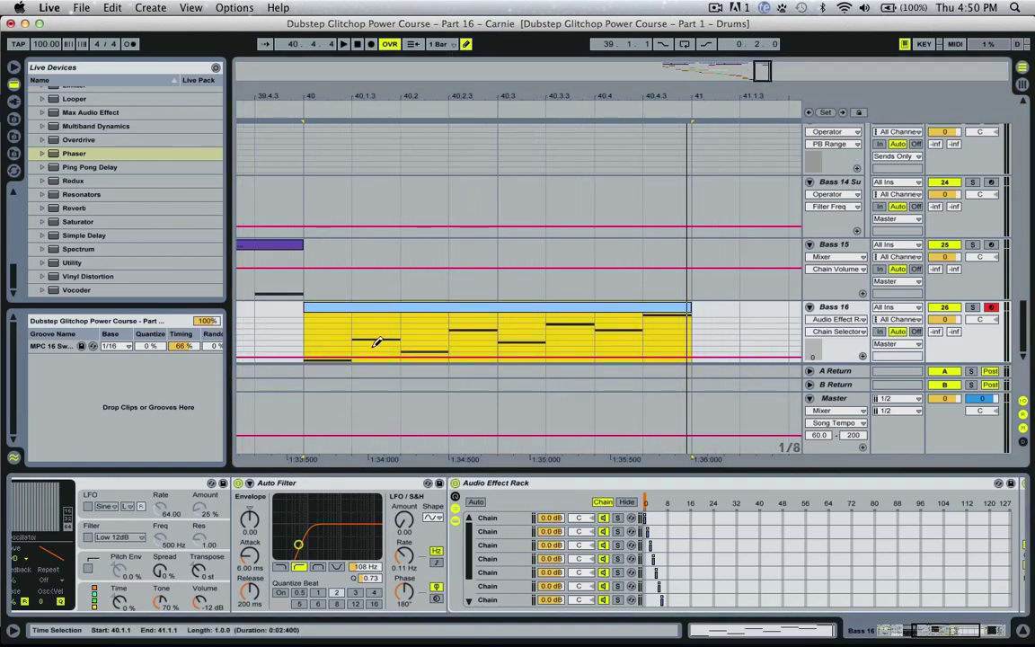
pyautogui.click(367, 345)
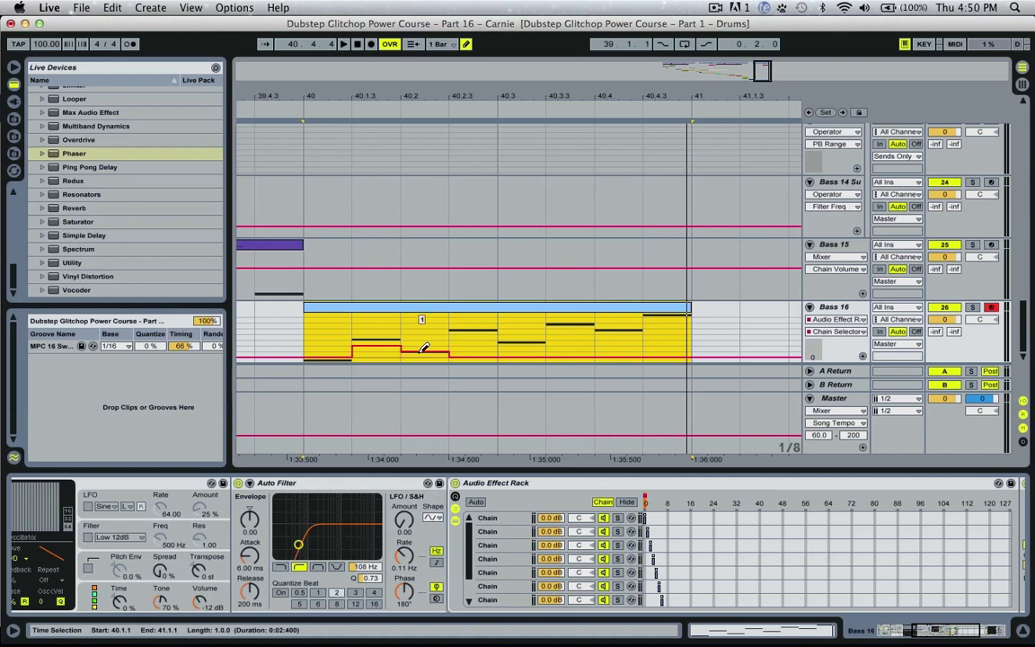
pyautogui.moveTo(459, 340); pyautogui.dragTo(610, 336)
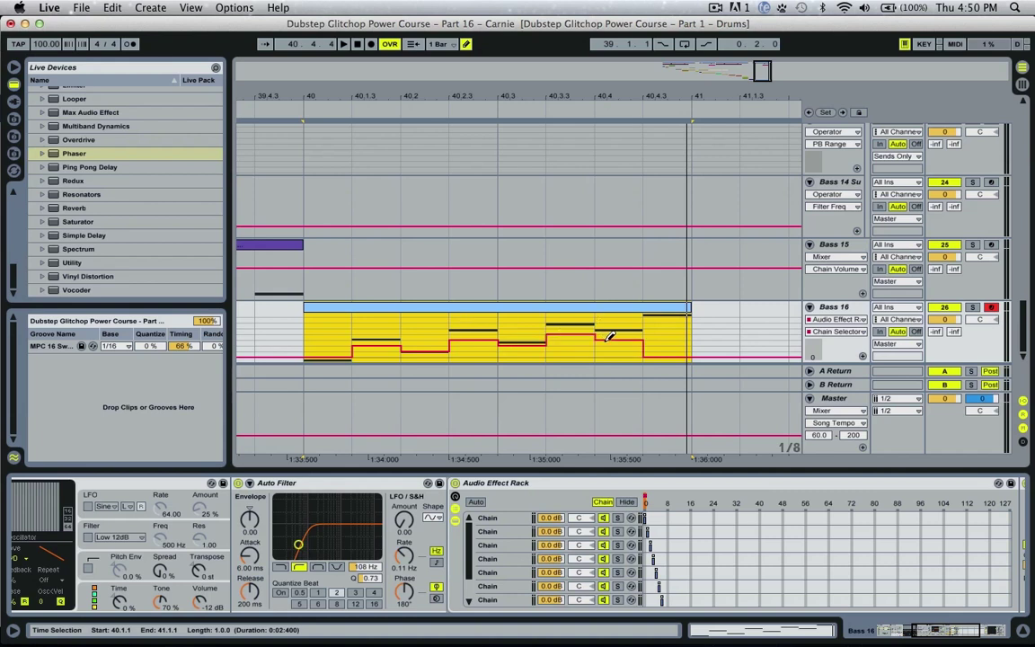
pyautogui.click(657, 328)
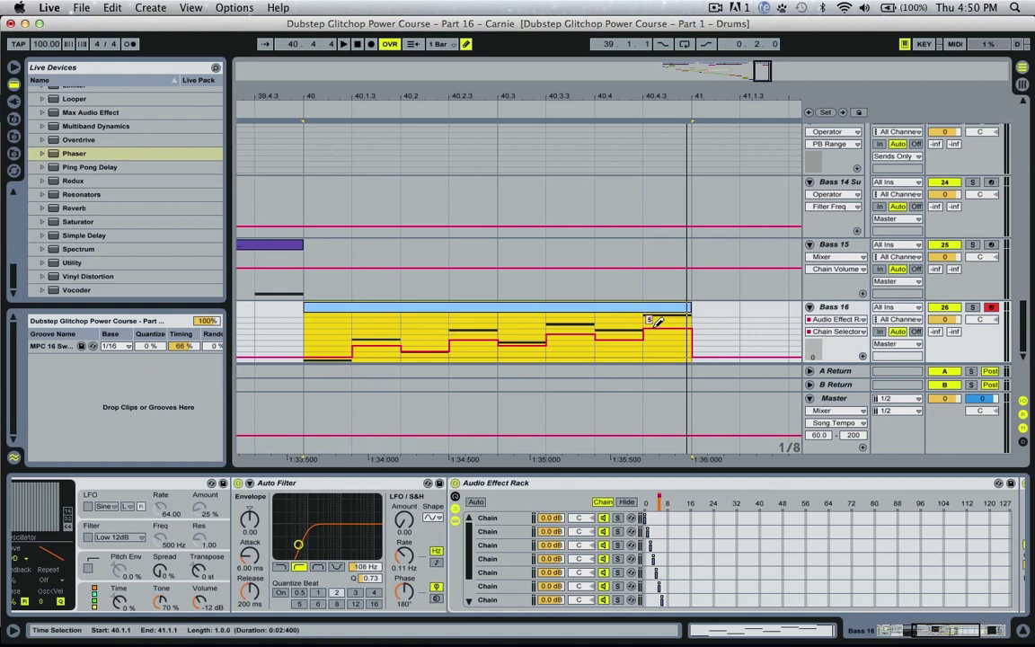
pyautogui.press('space')
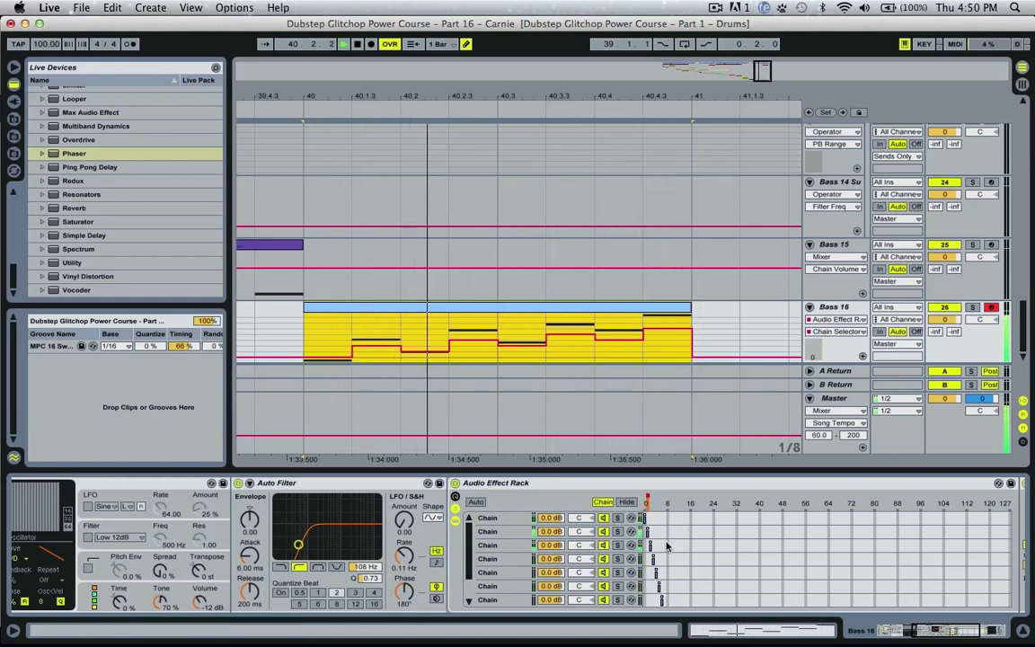
pyautogui.scroll(-2, 667, 546)
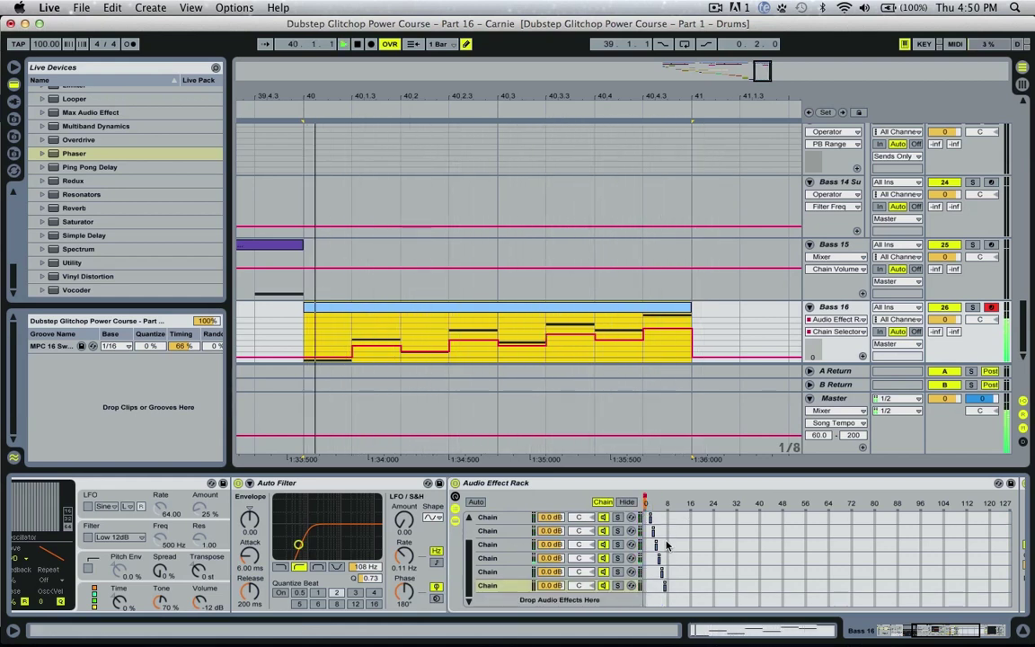
pyautogui.scroll(2, 667, 545)
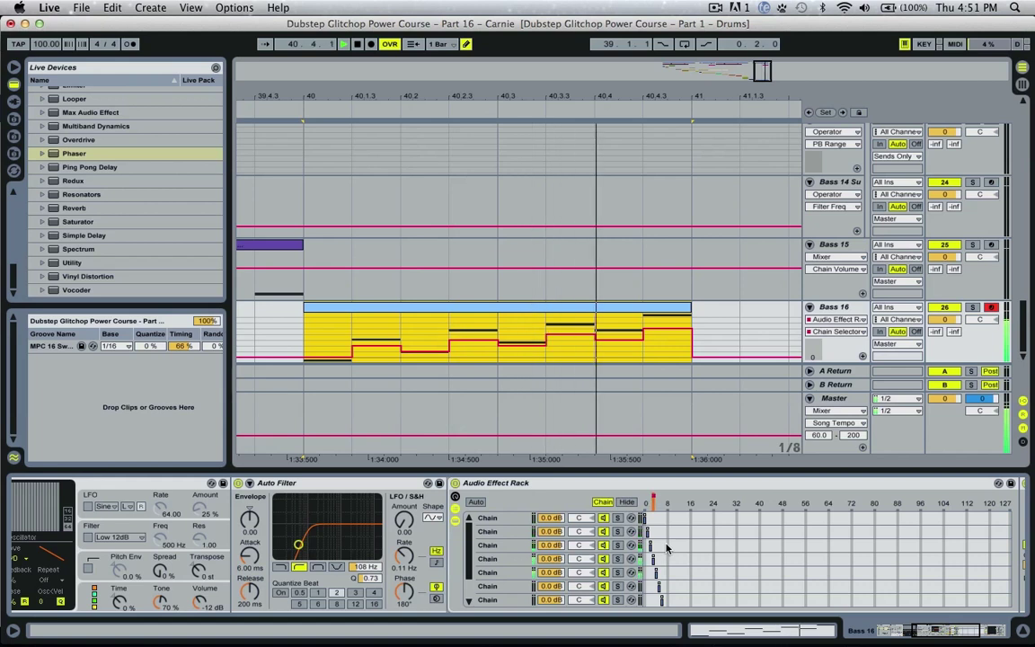
# Raise the fourth to eighth Chain Selector automation steps over the Bass 16 clip to 4, 3, 6, 4 and 7, and audition the riff
pyautogui.press('space')
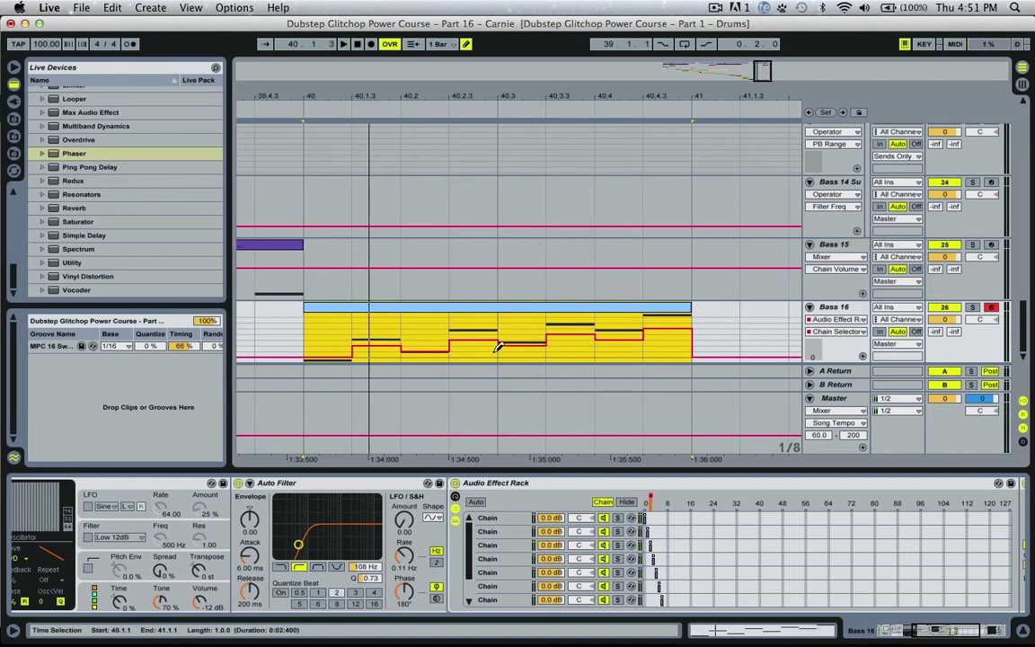
pyautogui.press('space')
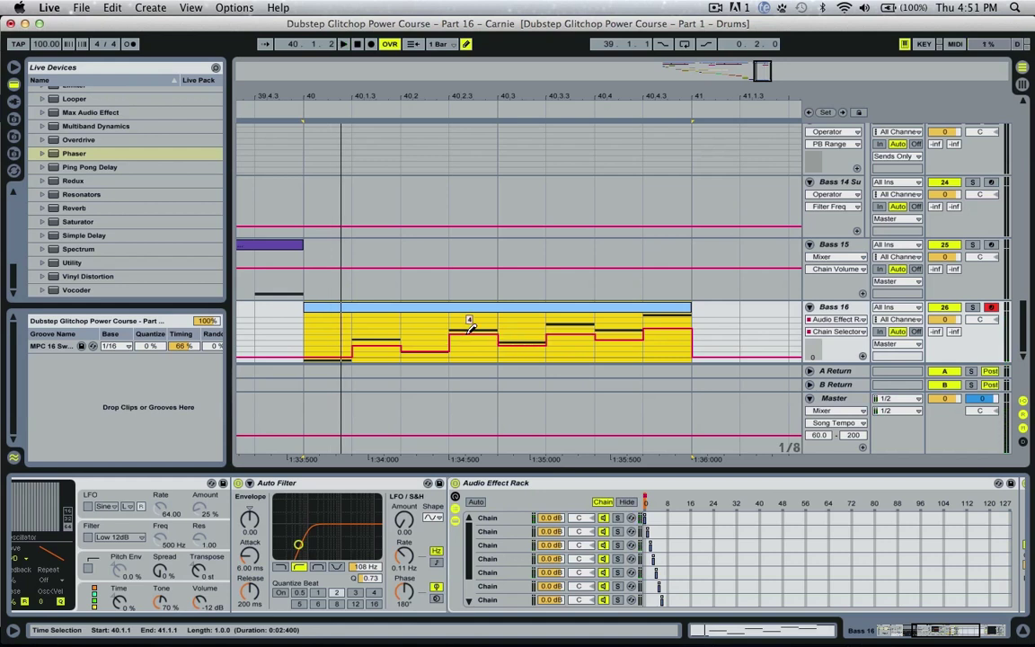
pyautogui.moveTo(527, 337); pyautogui.dragTo(565, 321)
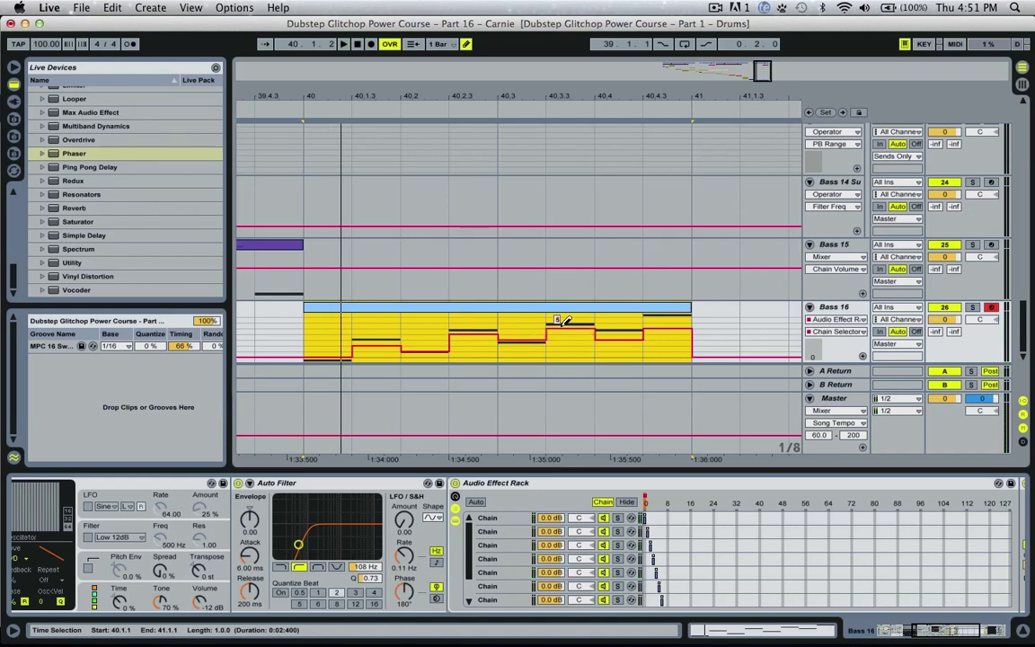
pyautogui.click(627, 329)
pyautogui.moveTo(659, 321); pyautogui.dragTo(683, 316)
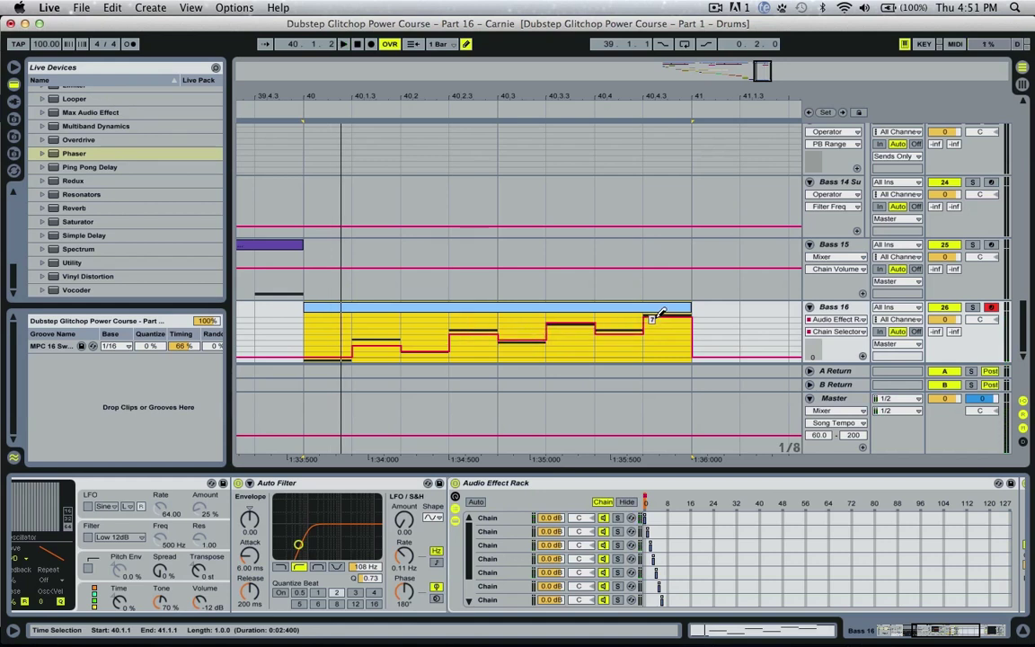
pyautogui.press('space')
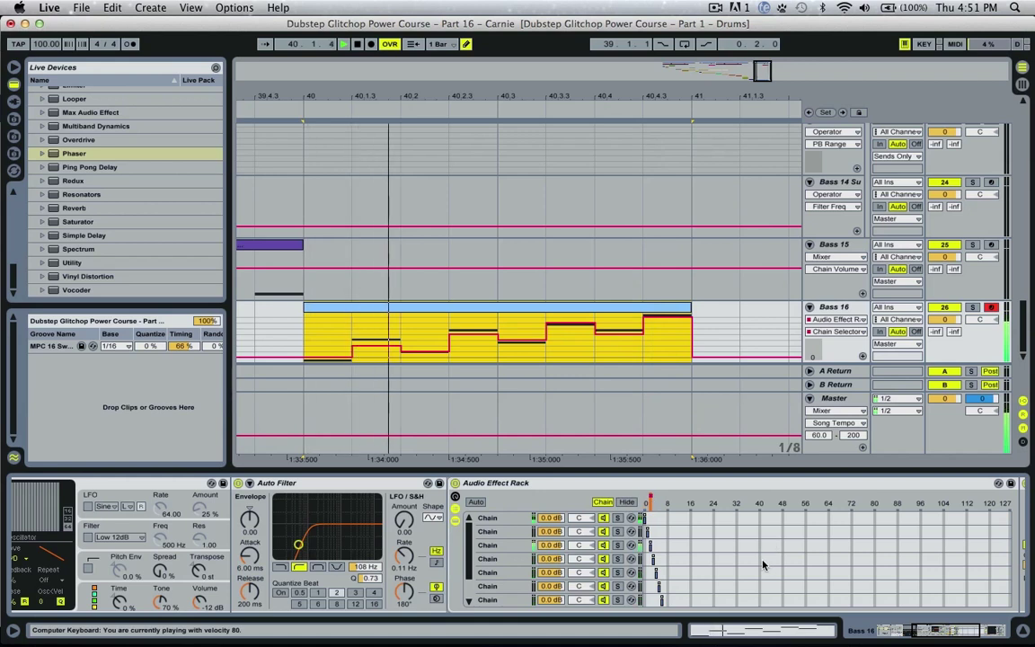
pyautogui.press('XF86AudioRaiseVolume')
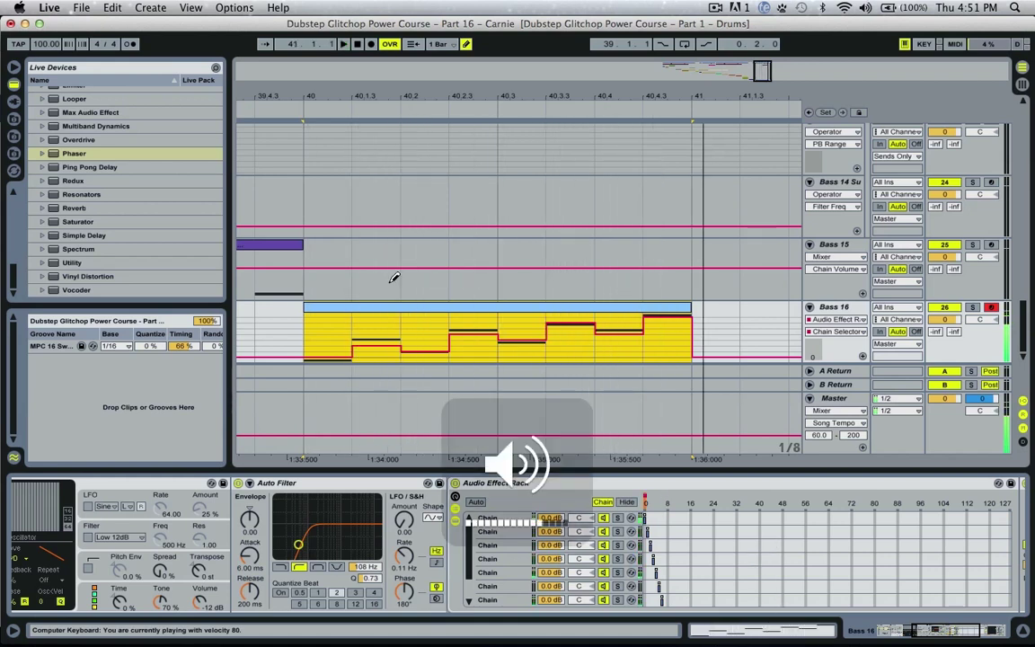
pyautogui.press('space')
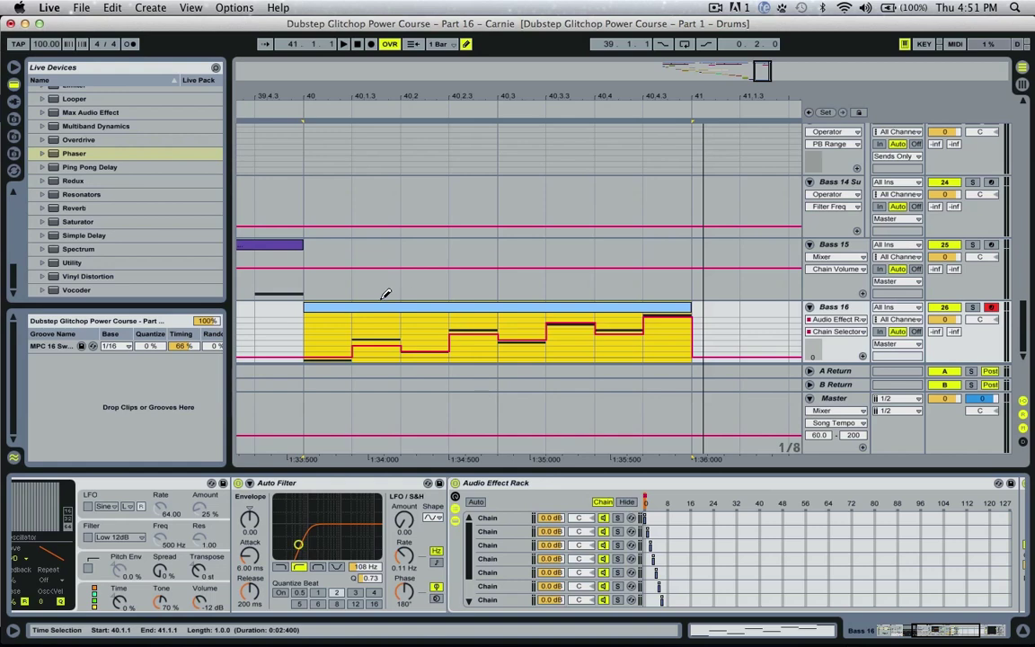
# Open the notes of the Bass 16 clip and try moving the fifth to seventh notes up to G#1, G1 and F#1
pyautogui.doubleClick(418, 323)
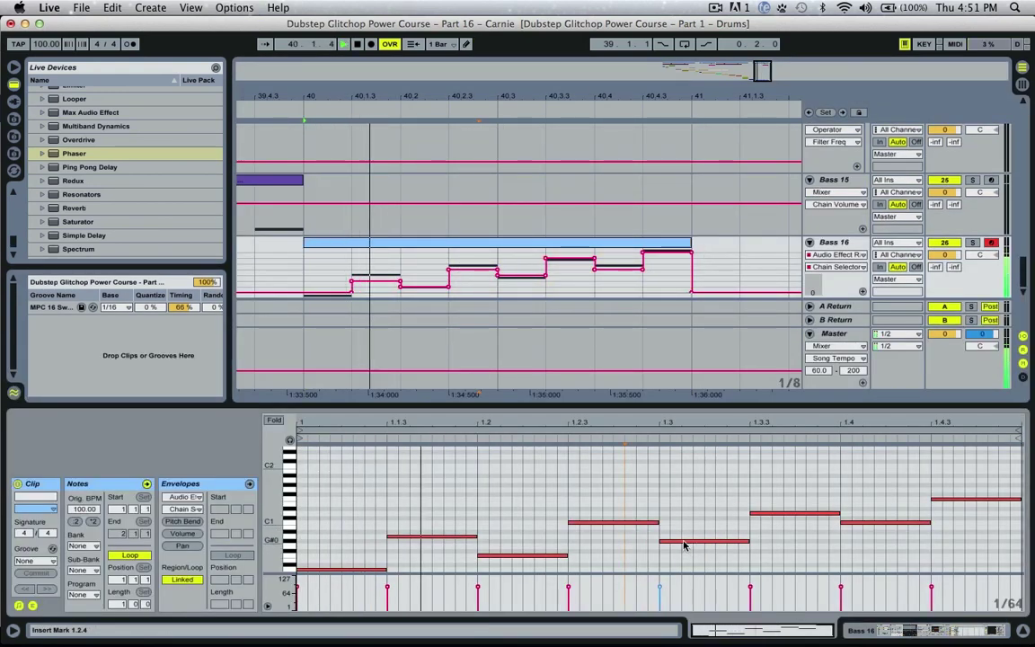
pyautogui.moveTo(683, 545); pyautogui.dragTo(760, 492)
pyautogui.moveTo(854, 521); pyautogui.dragTo(860, 500)
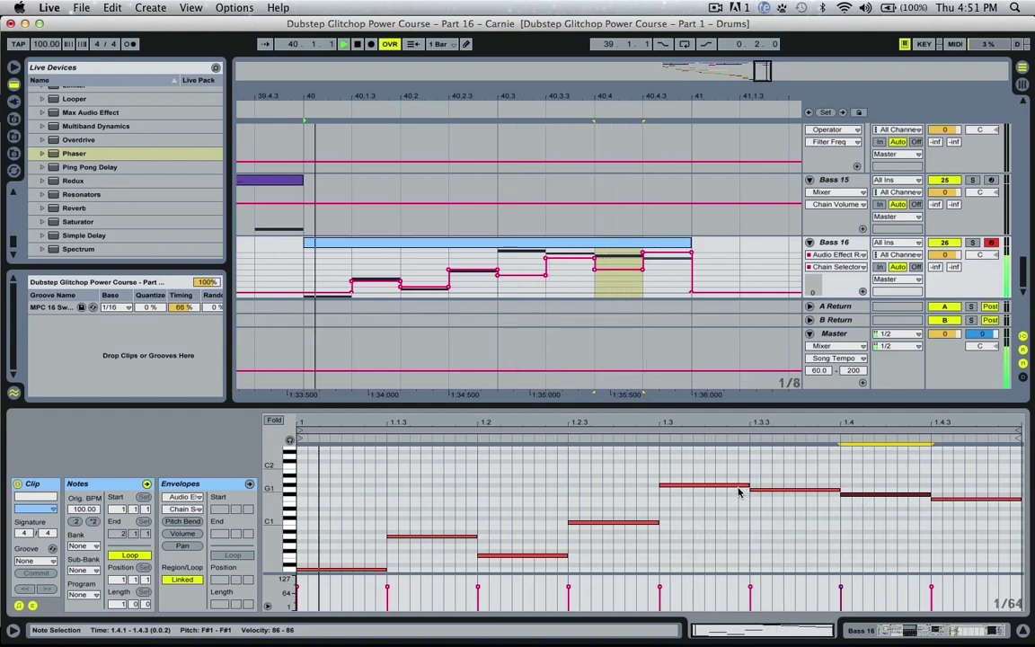
# Try transposing the fifth to seventh notes together an octave up and back, ending in the G1–A1 range
pyautogui.moveTo(719, 467); pyautogui.dragTo(871, 513)
pyautogui.hotkey('shift', 'Up')
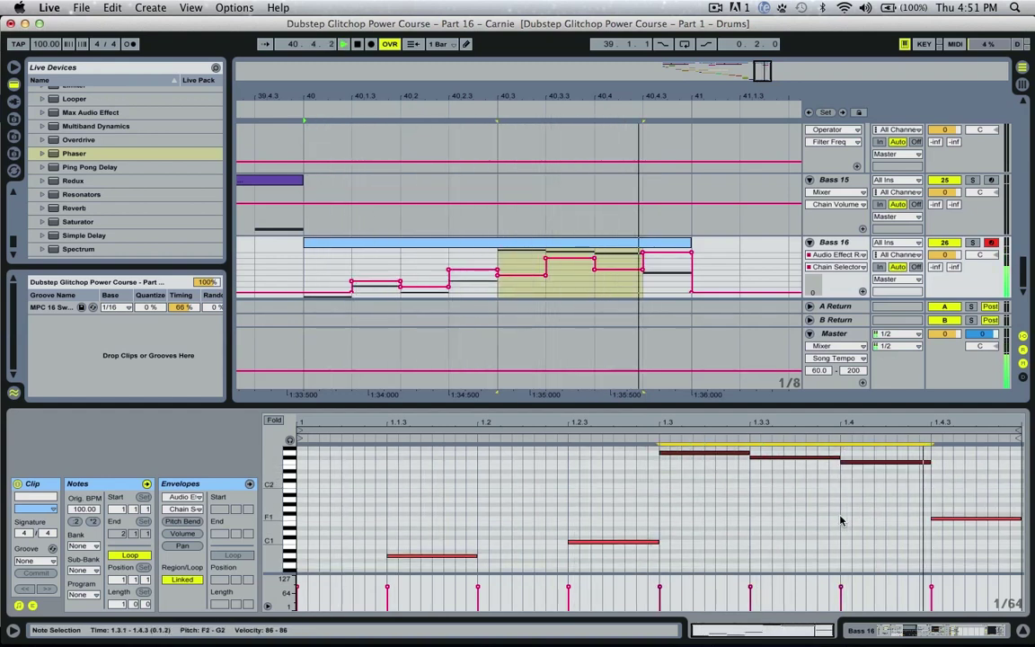
pyautogui.hotkey('shift', 'Down')
pyautogui.press('Up')
pyautogui.press('Up')
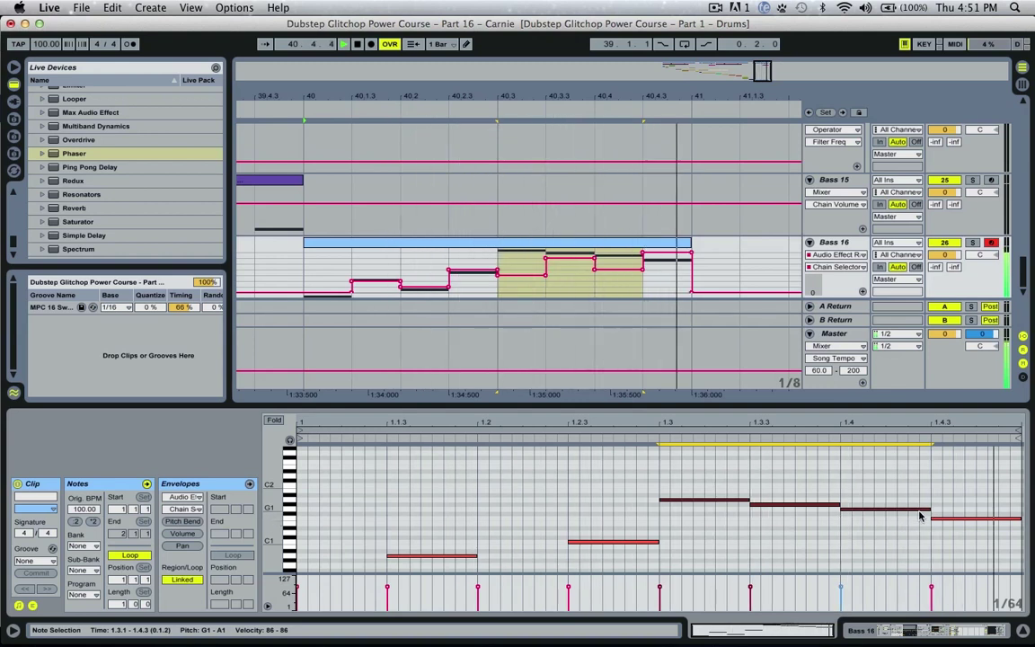
# Try the fifth to seventh notes two semitones lower, at F1–G1, and audition them
pyautogui.click(878, 514)
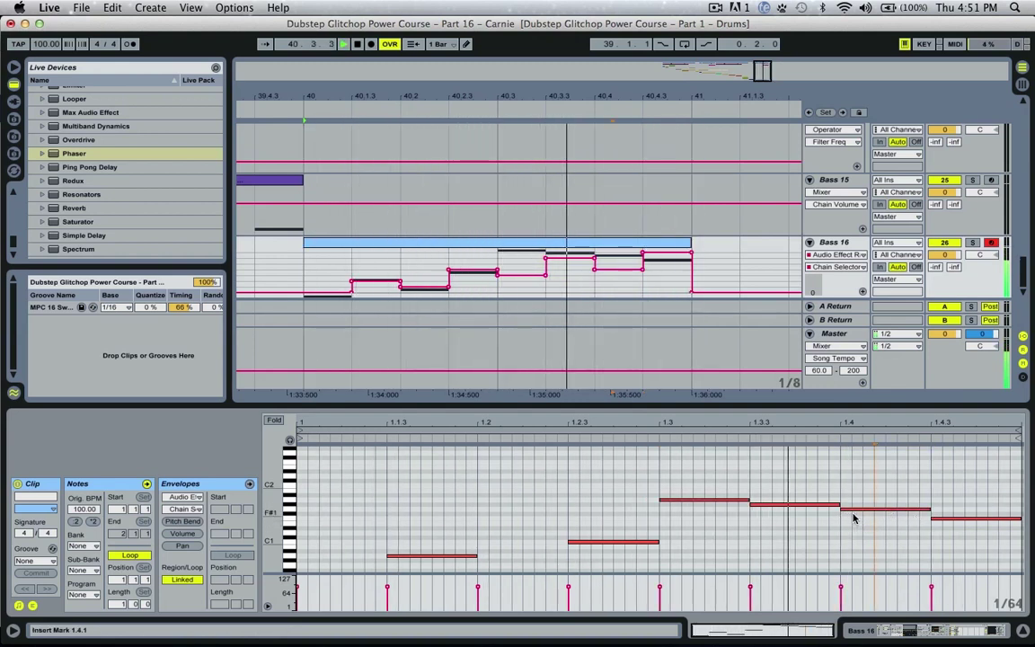
pyautogui.moveTo(709, 480); pyautogui.dragTo(876, 517)
pyautogui.press('space')
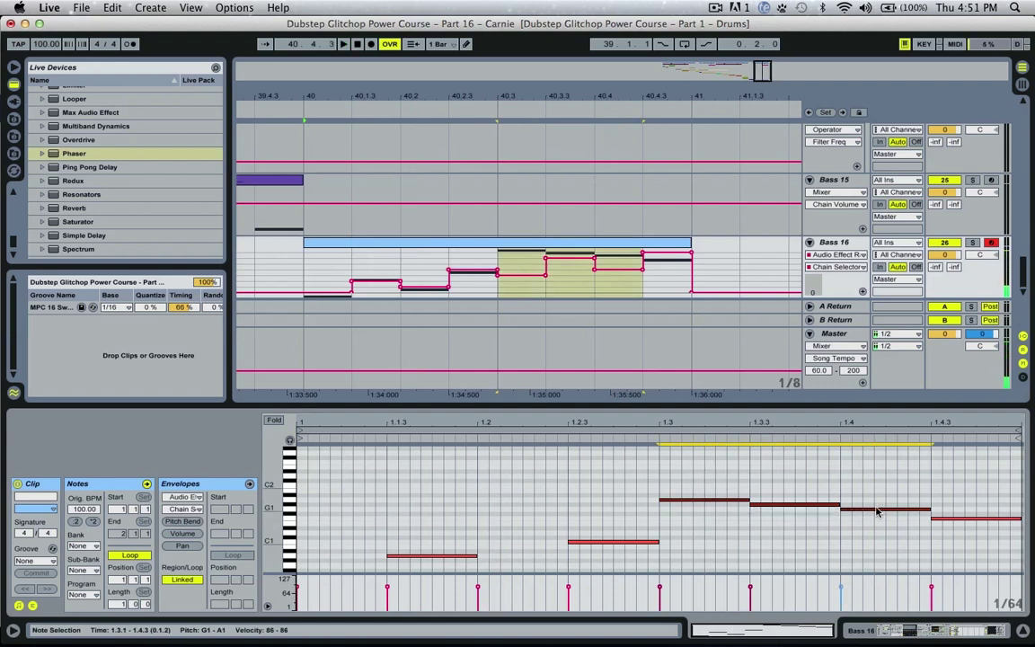
pyautogui.press('Down')
pyautogui.press('Down')
pyautogui.press('space')
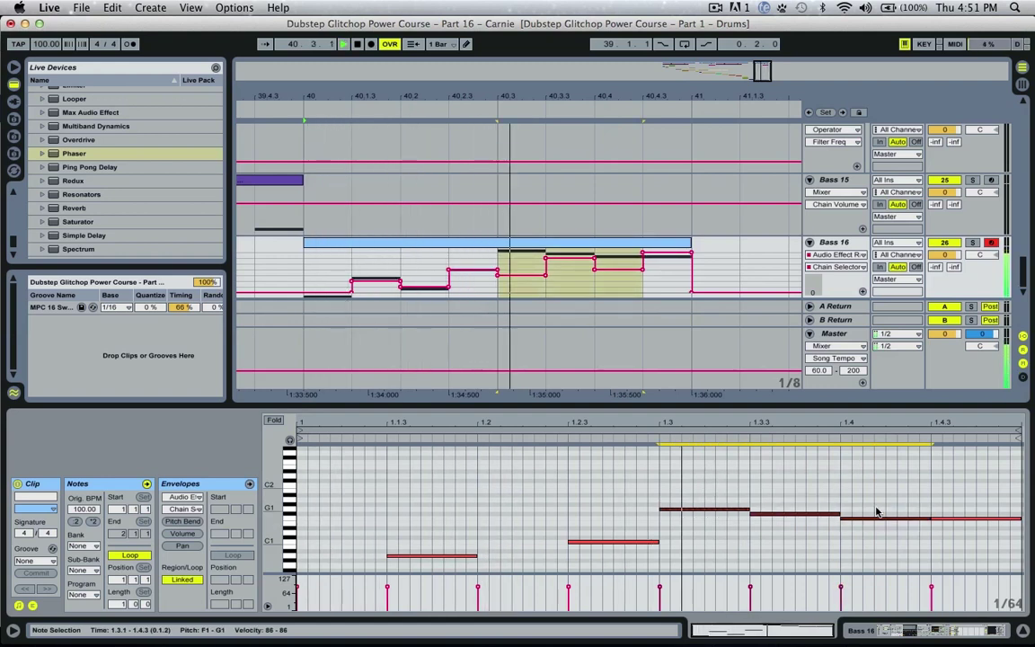
# Try the fifth to seventh notes at G#1–A#1 during playback, and return them to G1–A1
pyautogui.press('Up')
pyautogui.press('Up')
pyautogui.press('Up')
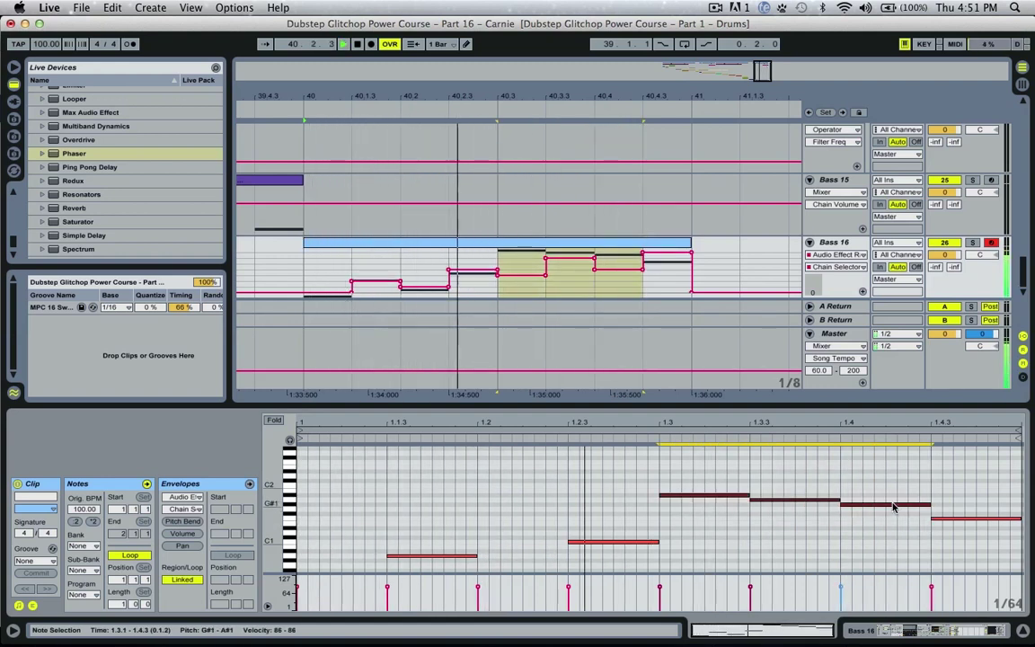
pyautogui.press('space')
pyautogui.press('Down')
pyautogui.press('Down')
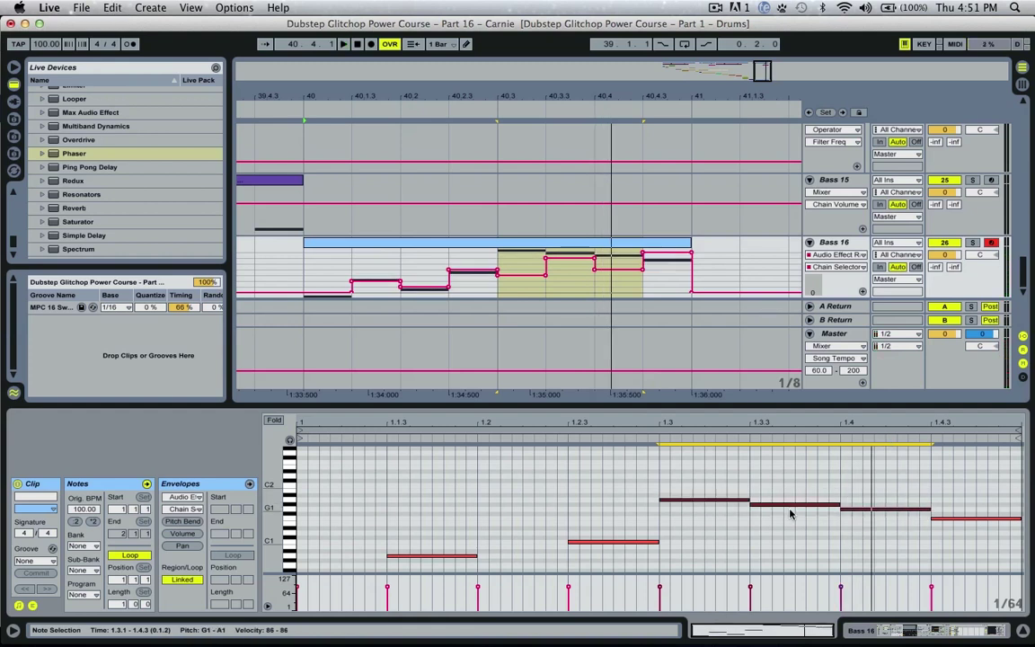
# Undo the pitch changes to the fifth to seventh notes and audition the riff
pyautogui.press('super+z')
pyautogui.press('super+z')
pyautogui.press('super+z')
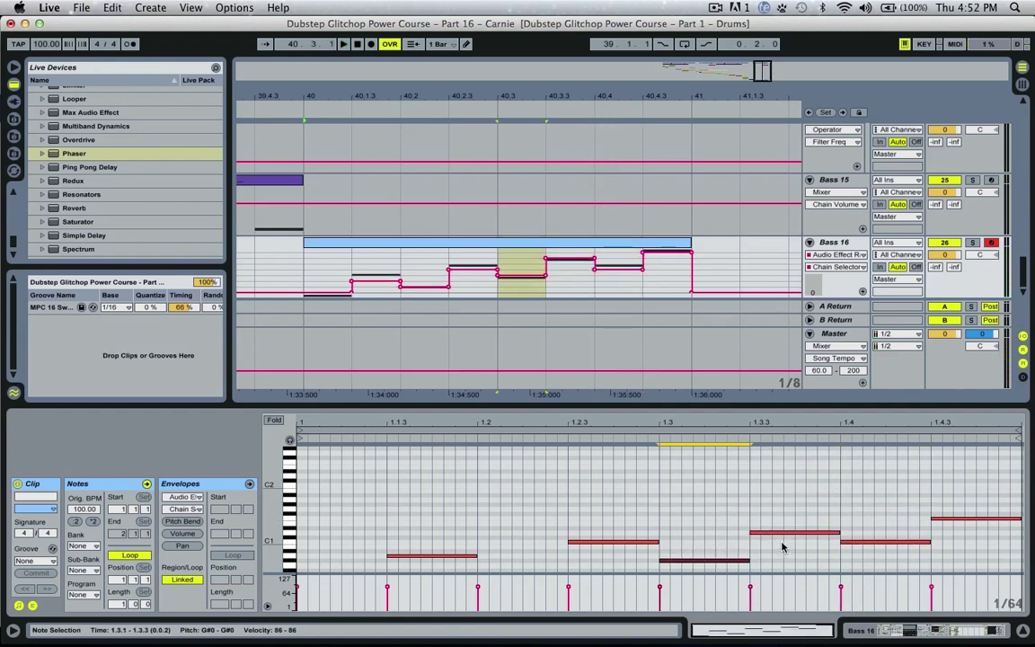
pyautogui.press('space')
pyautogui.scroll(-5, 787, 494)
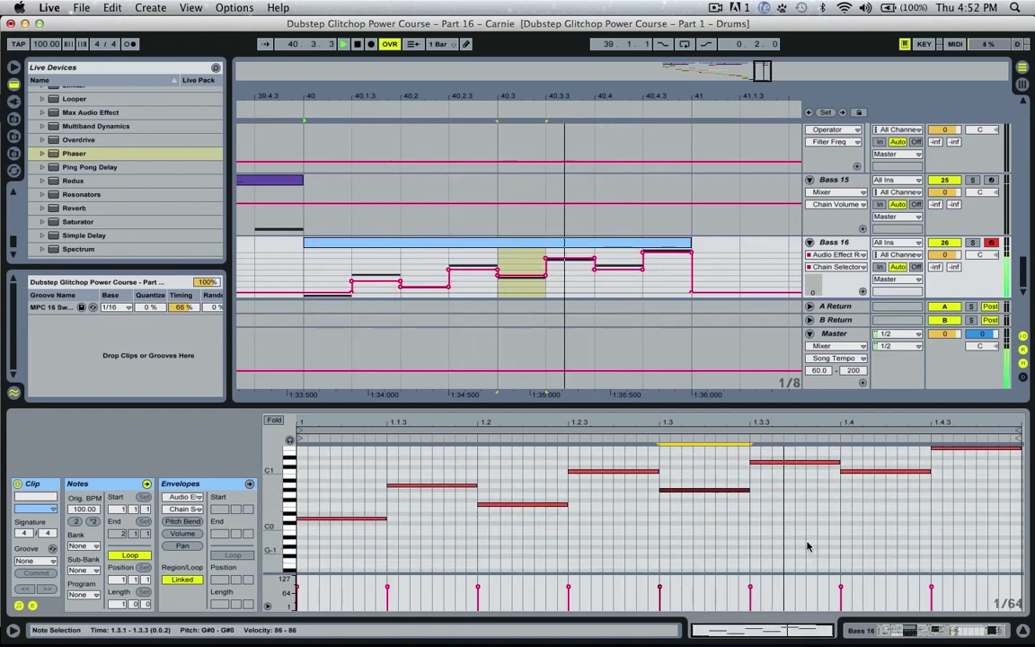
pyautogui.press('space')
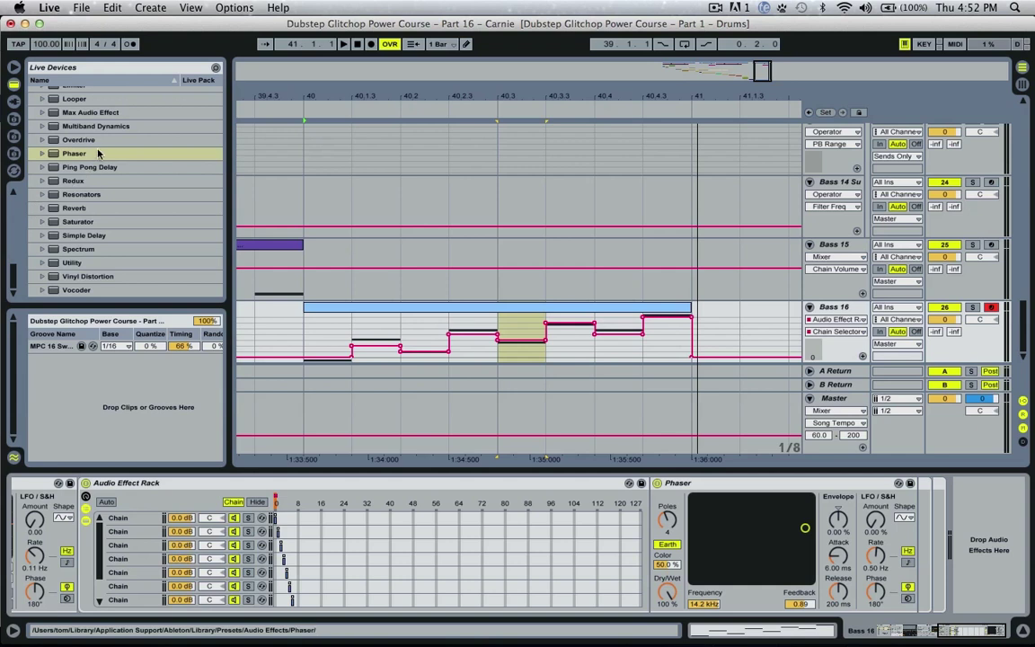
# Add a Ping Pong Delay after the racks, set it to Time mode at 9.58 ms, and set its filter to 1.24 kHz with width 9.00
pyautogui.moveTo(90, 169); pyautogui.dragTo(984, 530)
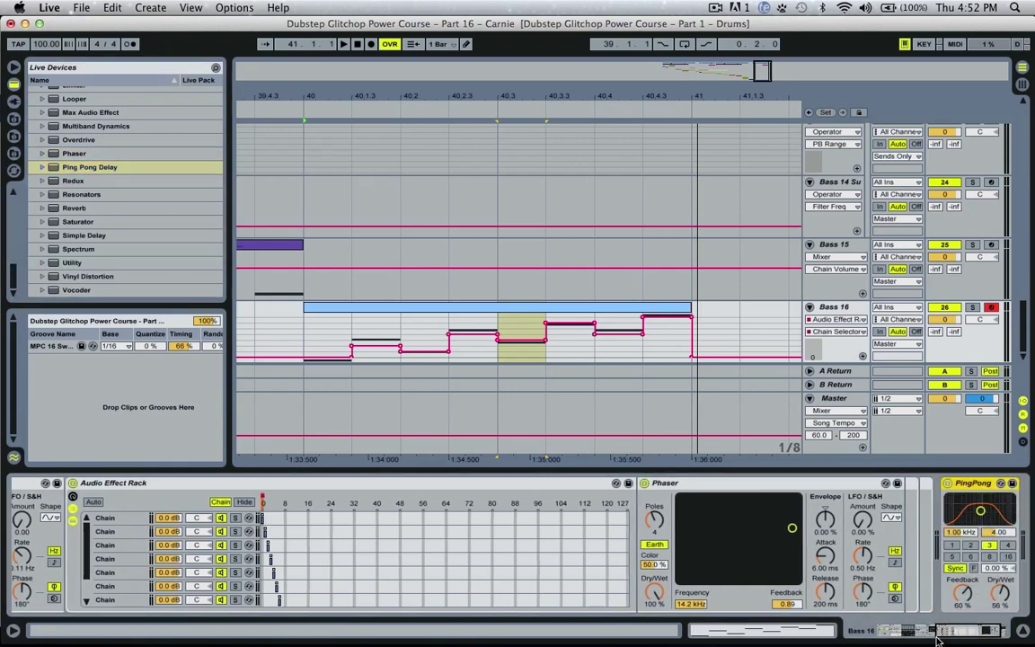
pyautogui.click(883, 569)
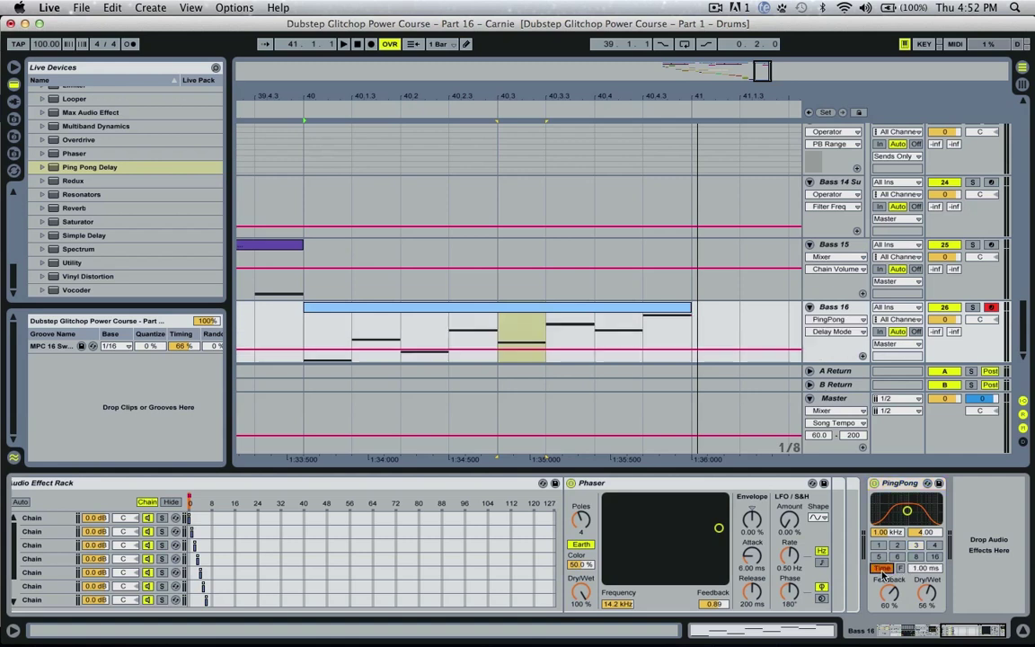
pyautogui.moveTo(923, 568); pyautogui.dragTo(923, 561)
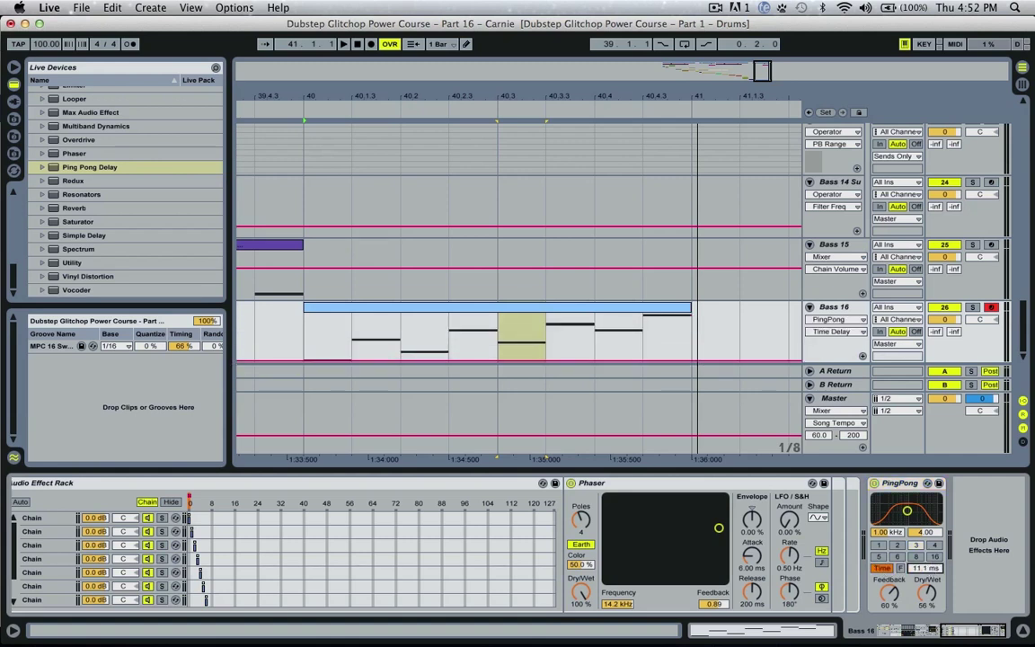
pyautogui.moveTo(916, 518); pyautogui.dragTo(908, 498)
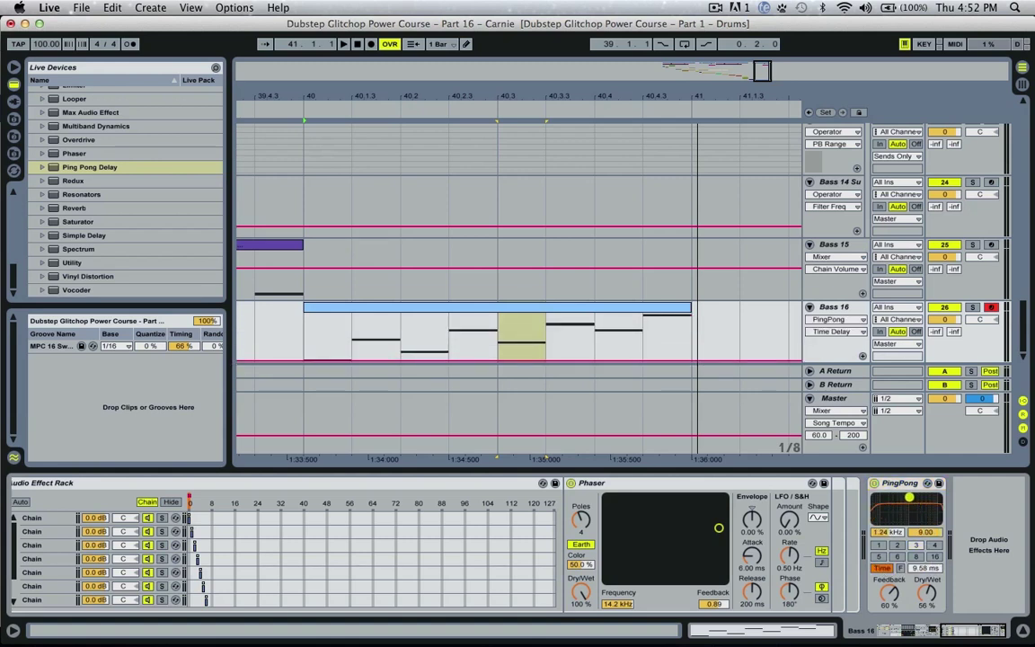
# Move the PingPong delay inside the outer rack, directly after the Phaser effect rack
pyautogui.click(898, 484)
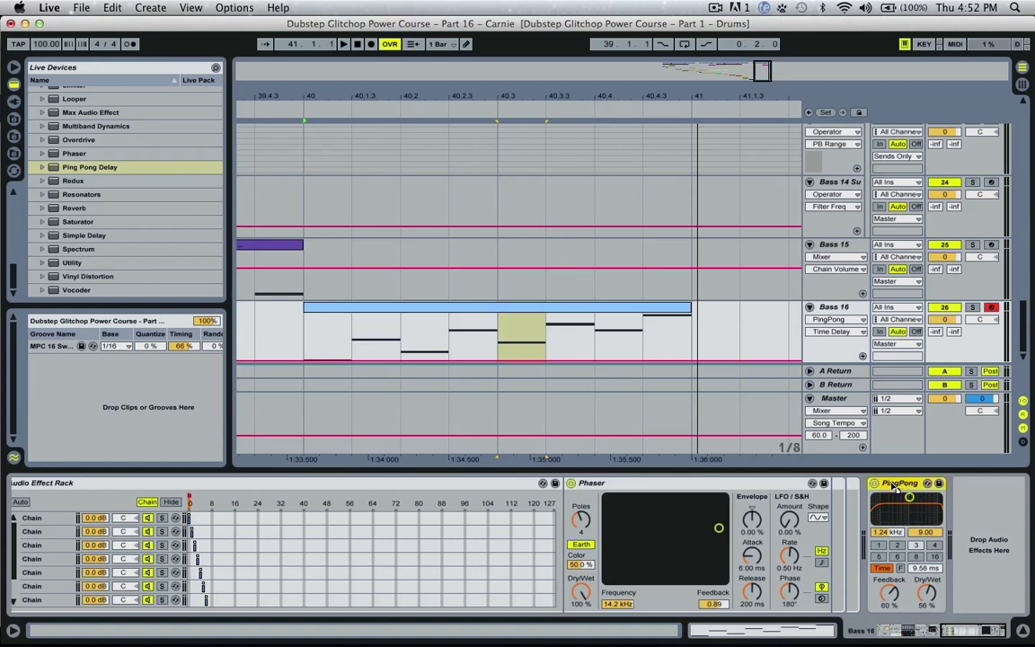
pyautogui.moveTo(847, 503)
pyautogui.mouseDown()
pyautogui.moveTo(831, 511)
pyautogui.moveTo(847, 509)
pyautogui.mouseUp()
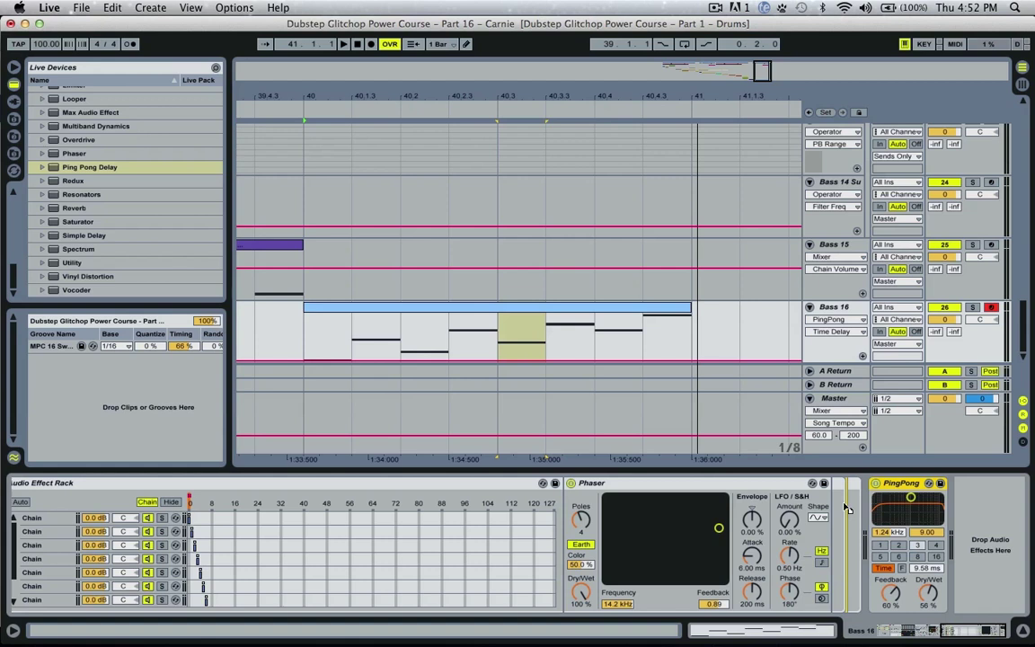
pyautogui.moveTo(846, 509); pyautogui.dragTo(848, 507)
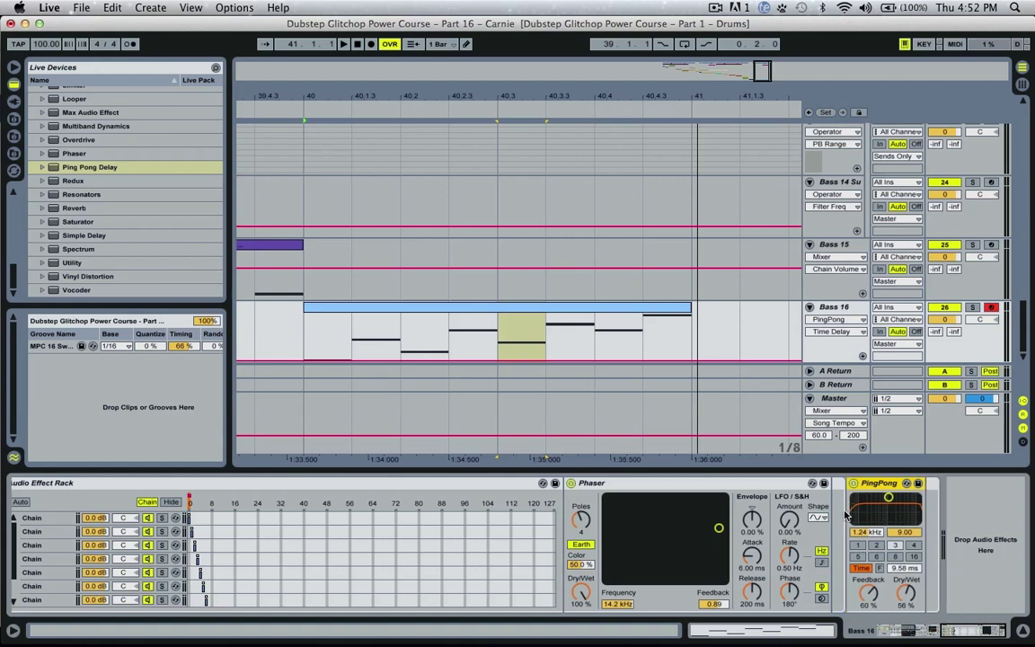
# Audition the PingPong delay while reducing its feedback to 26 % and its delay time to 1.00 ms
pyautogui.press('space')
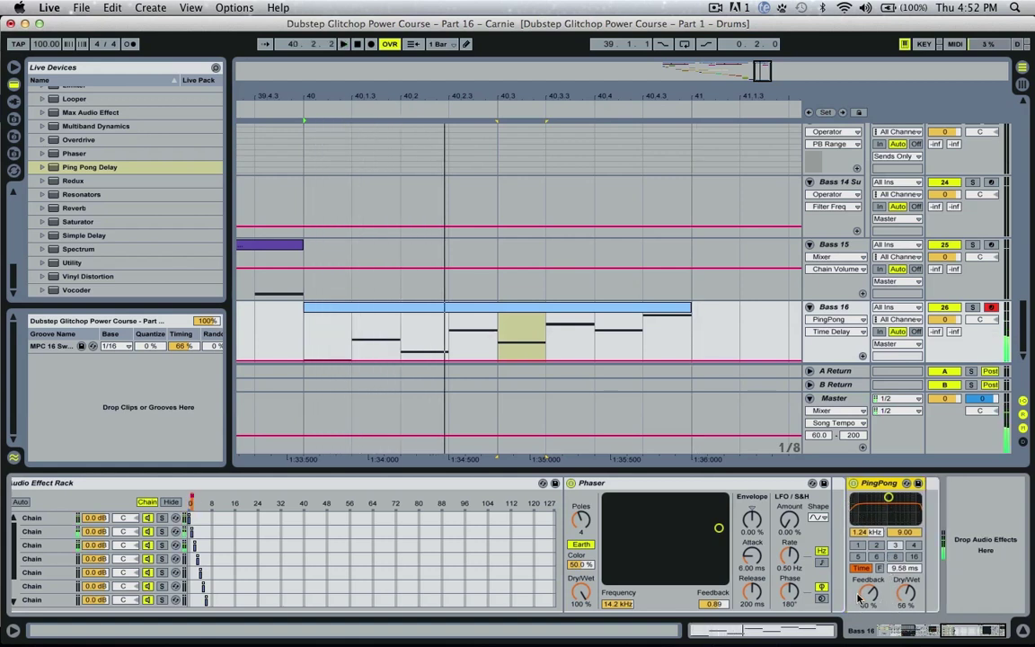
pyautogui.moveTo(868, 593); pyautogui.dragTo(871, 606)
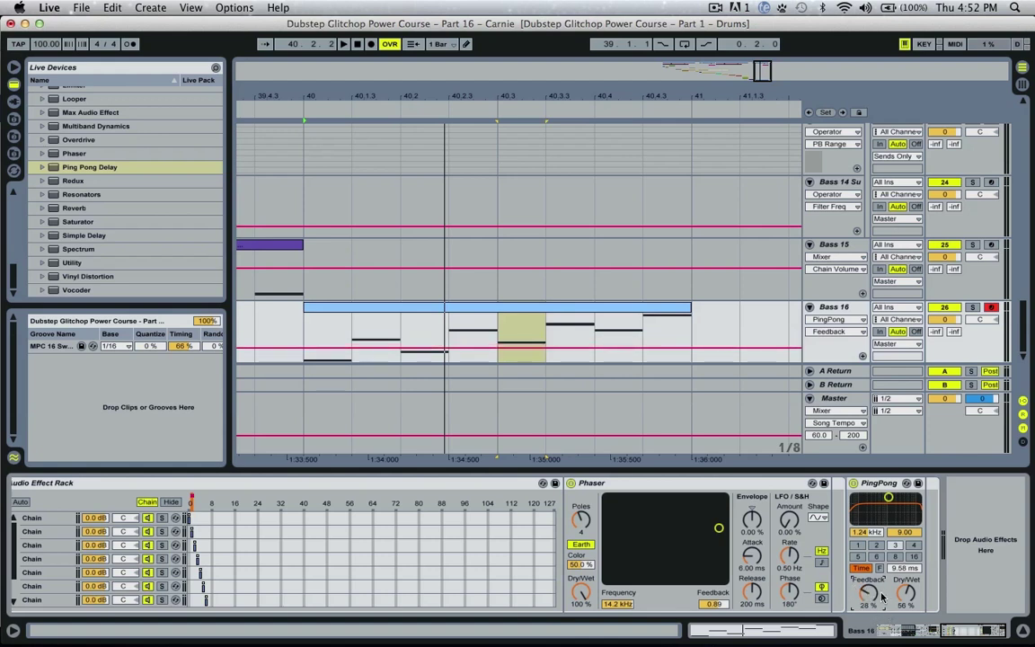
pyautogui.click(904, 568)
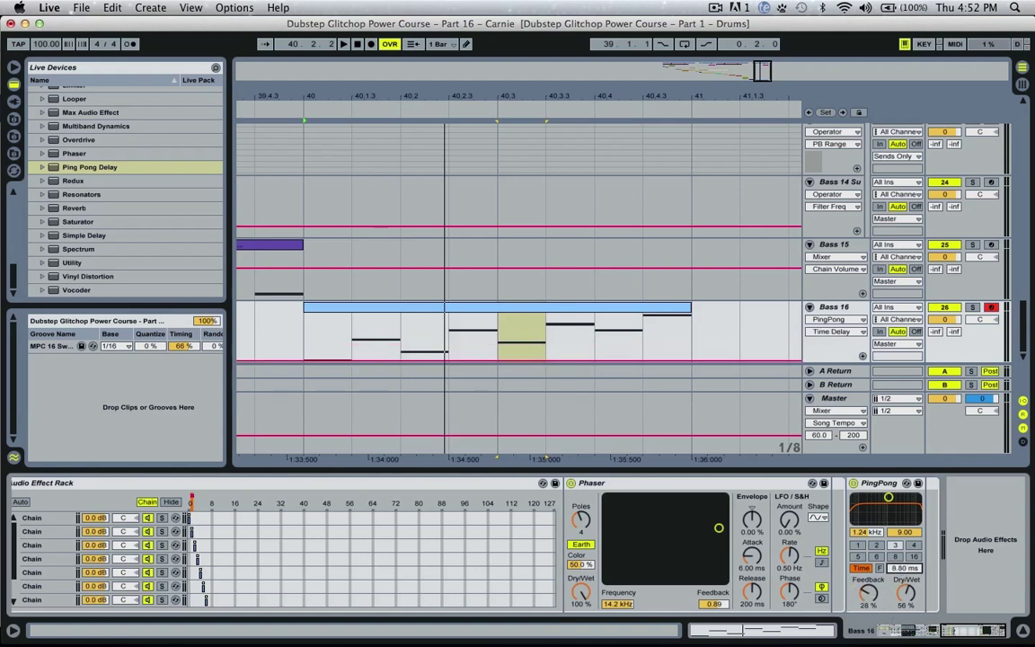
pyautogui.click(868, 595)
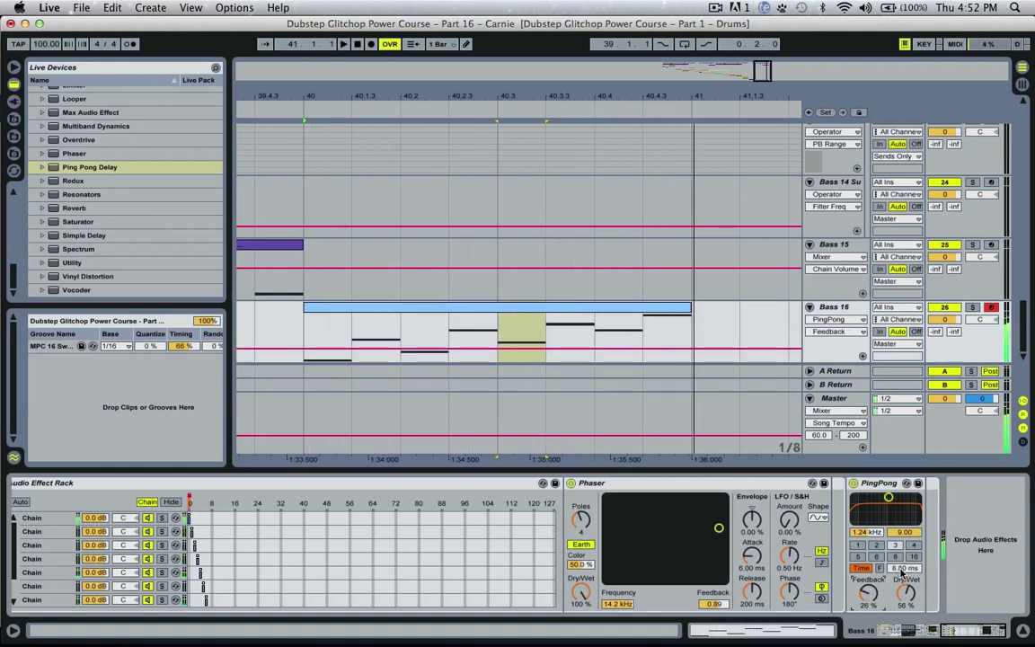
pyautogui.click(903, 569)
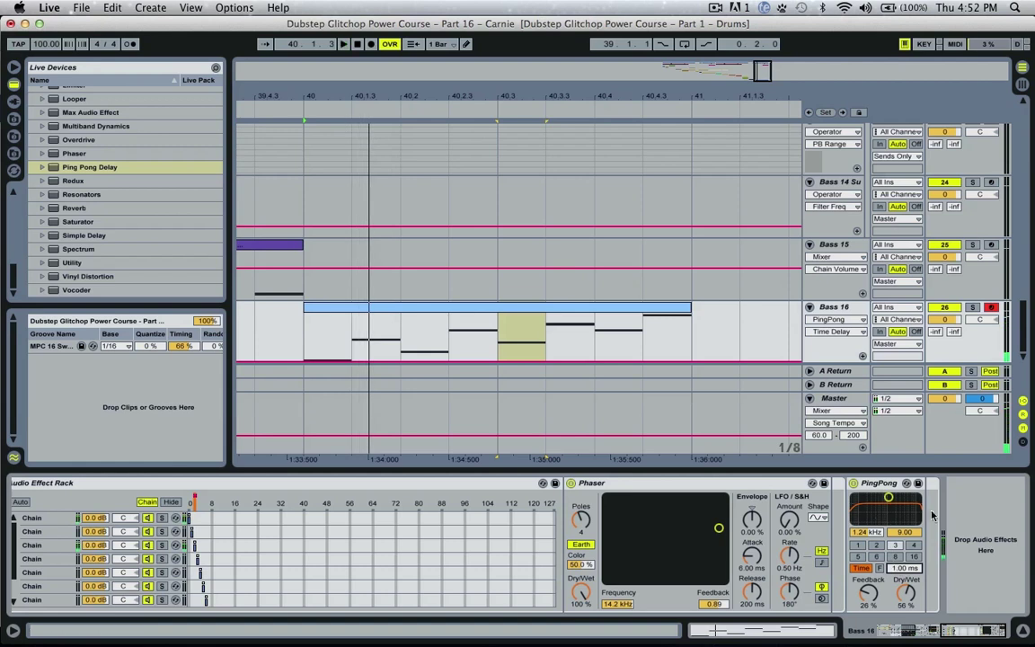
# Group the PingPong delay into its own Audio Effect Rack, and duplicate the rack's chain
pyautogui.rightClick(784, 440)
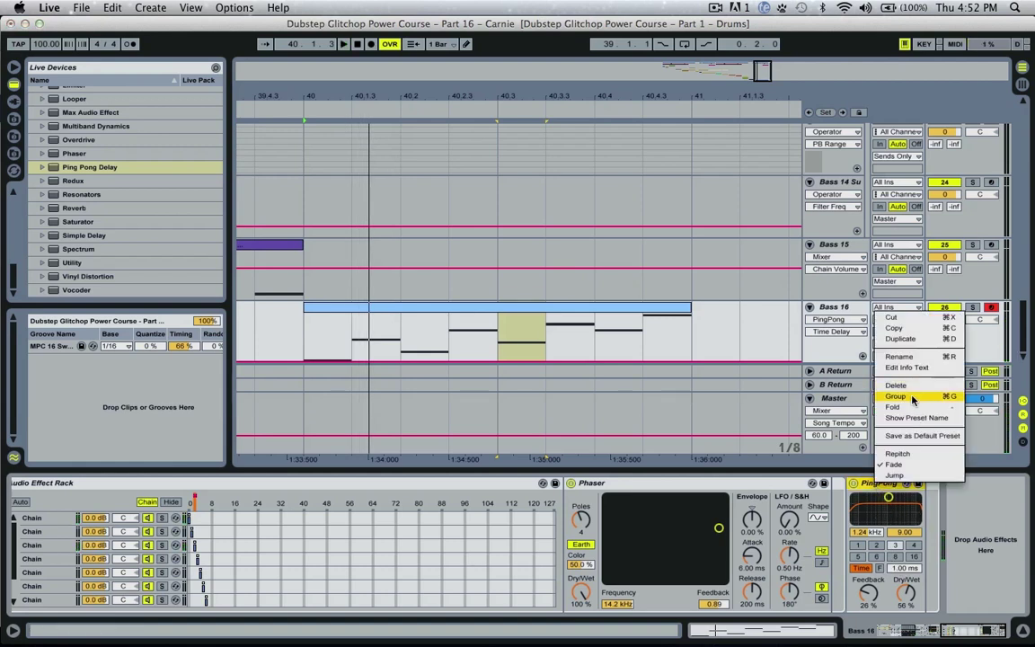
pyautogui.click(903, 464)
pyautogui.press('super+g')
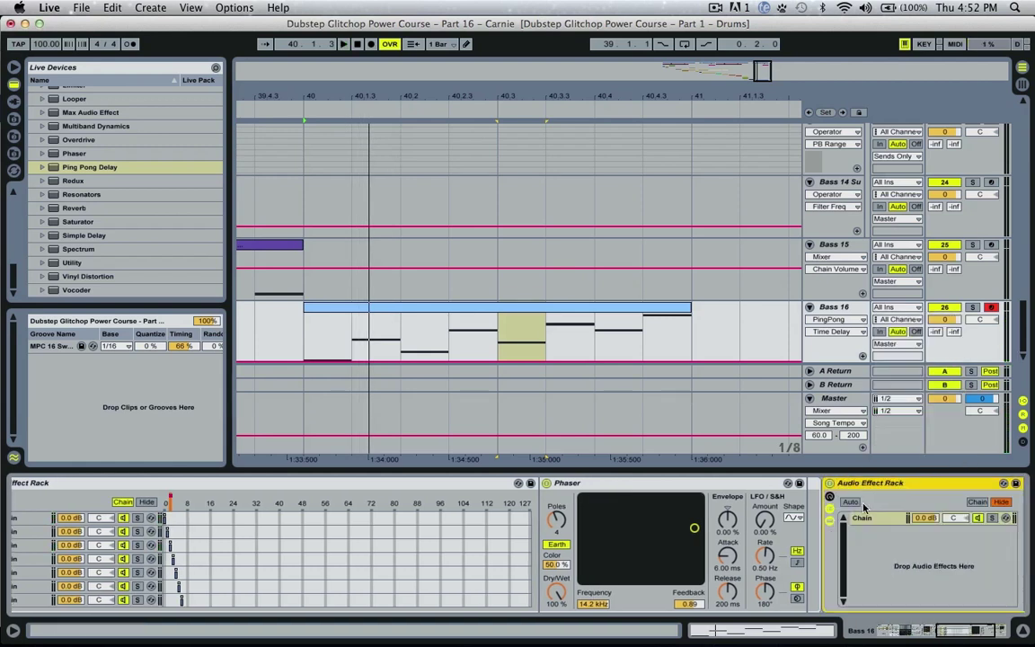
pyautogui.click(684, 520)
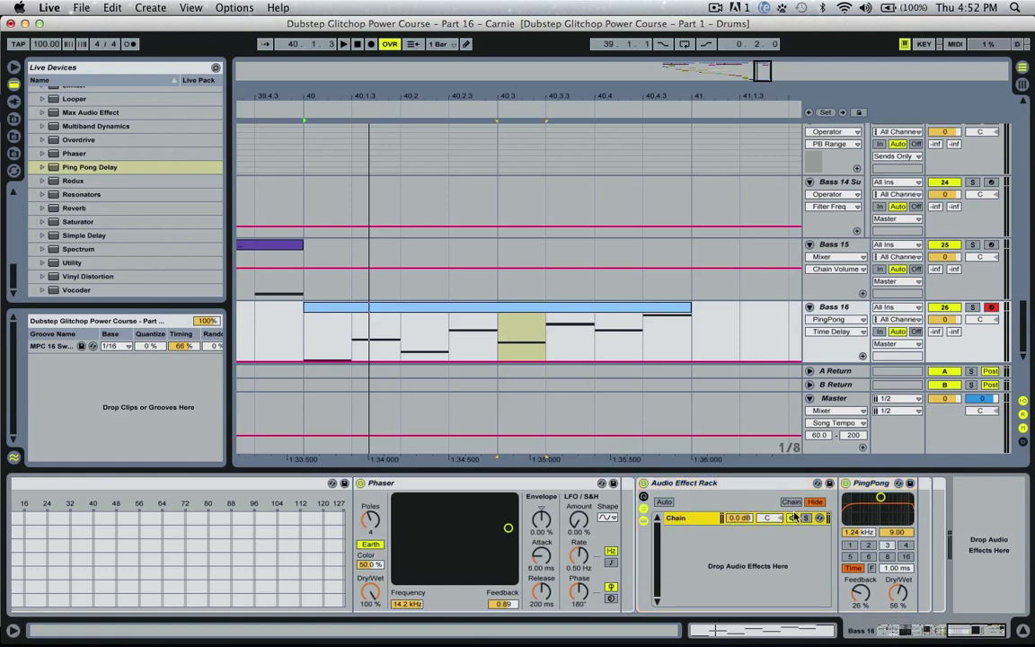
pyautogui.press('super+d')
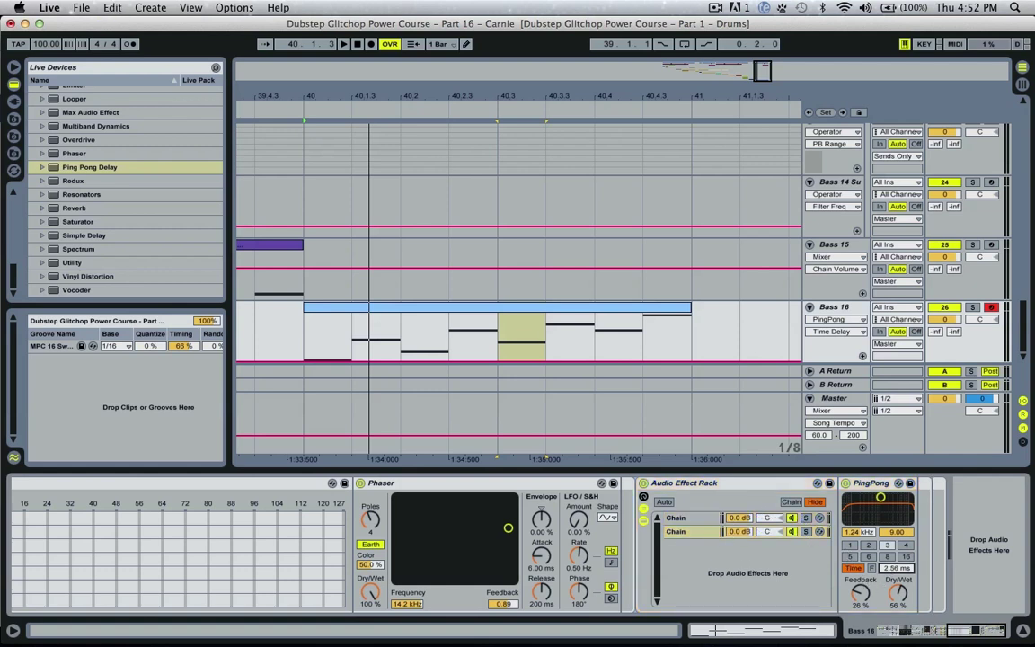
# Duplicate the PingPong chain until there are seven, setting the delay times of chains three to six to 3.34, 4.12, 5.68 and 7.24 ms
pyautogui.press('super+d')
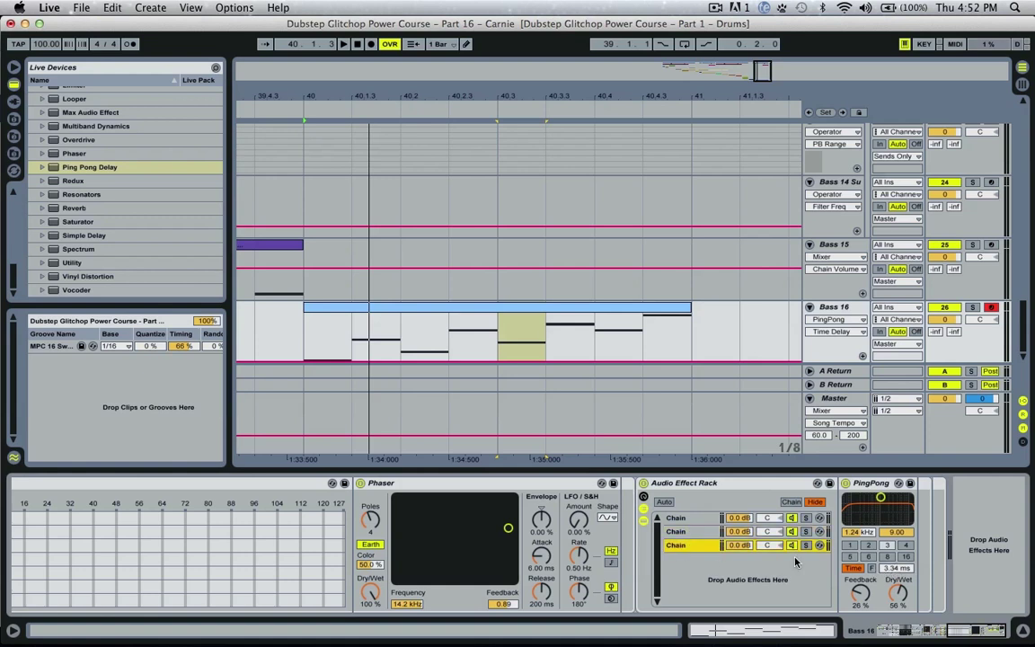
pyautogui.press('super+d')
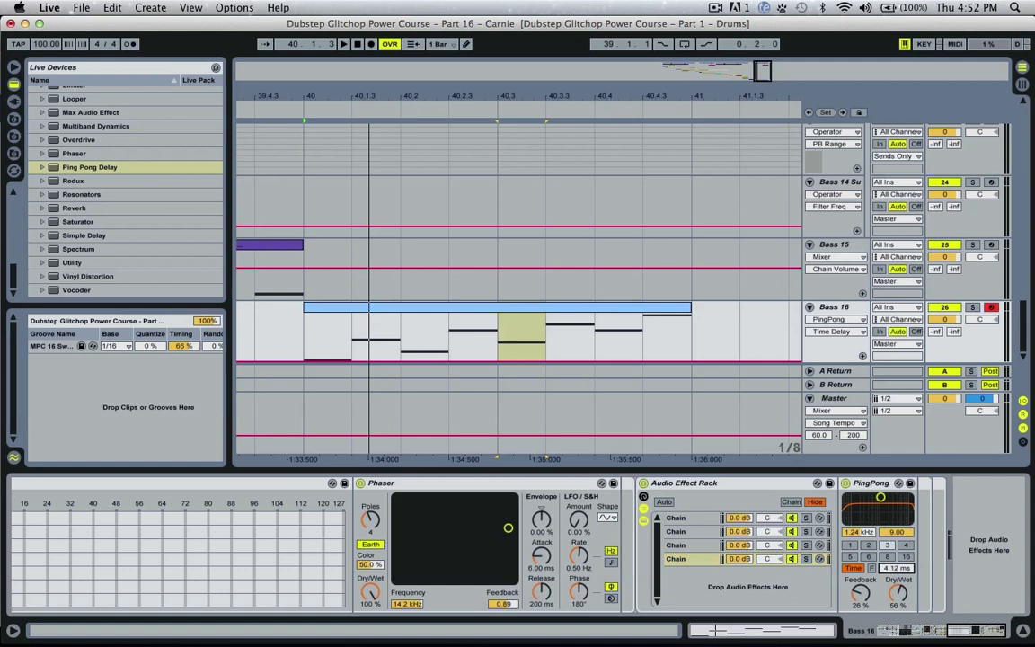
pyautogui.press('super+d')
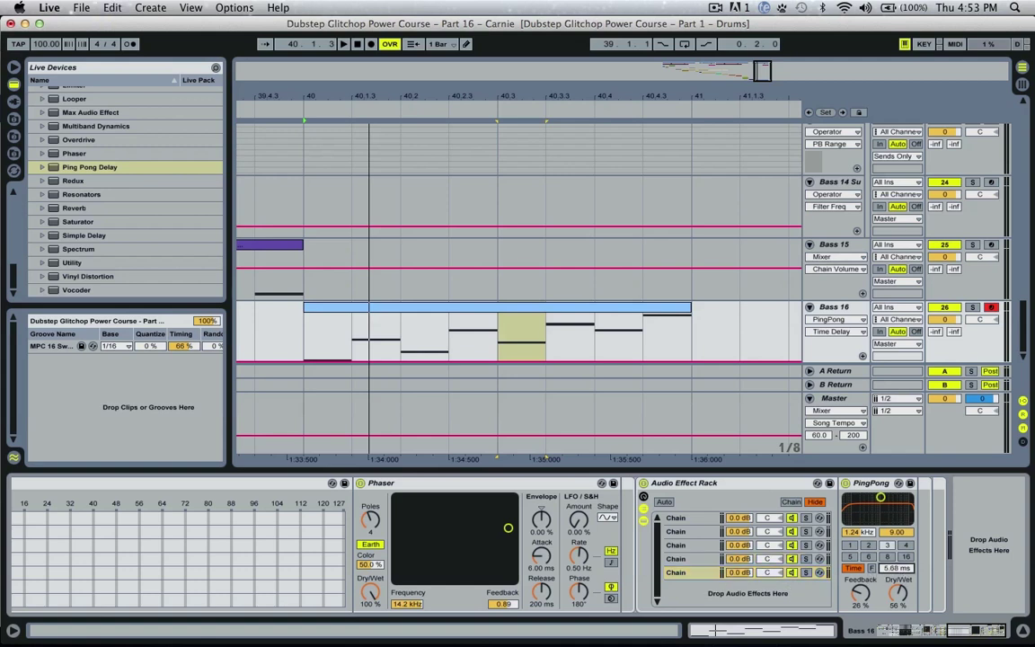
pyautogui.press('super+d')
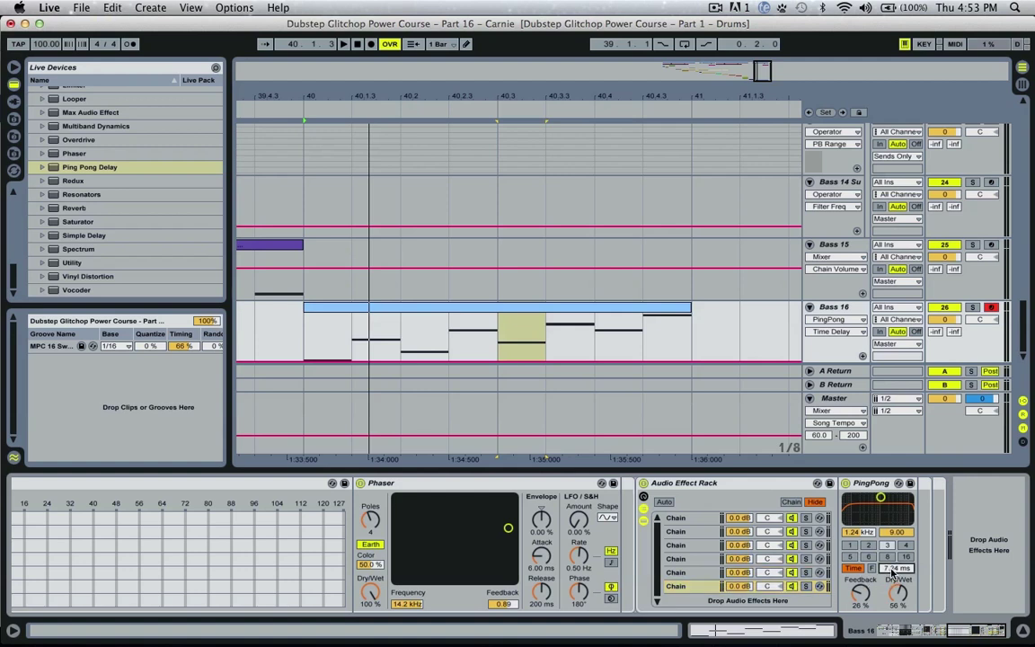
pyautogui.click(698, 584)
pyautogui.press('super+d')
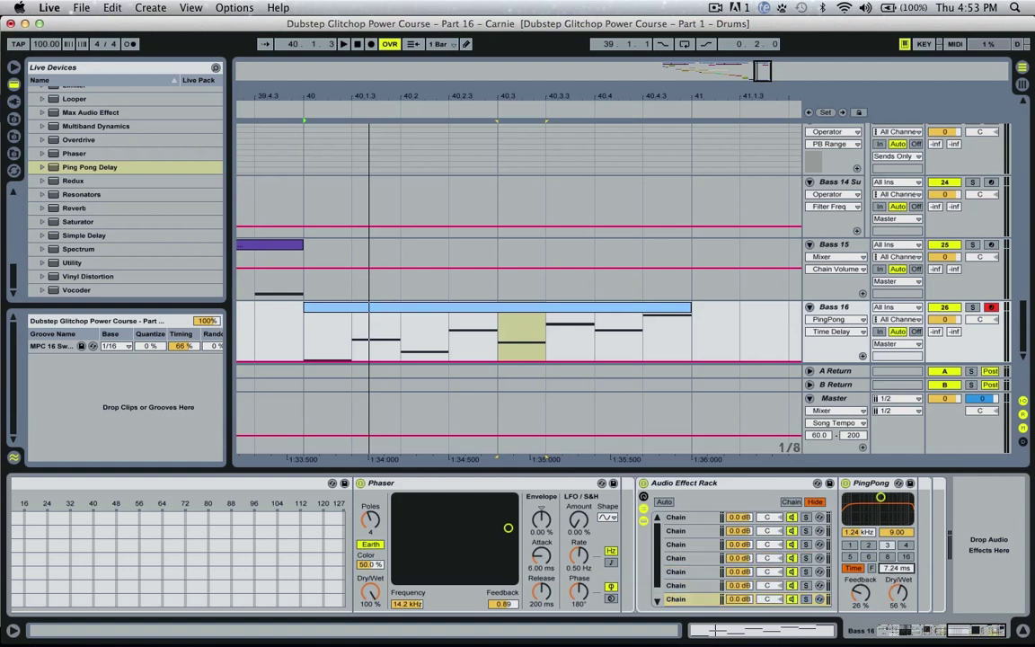
# Step through the chains, set the seventh chain's delay time to 8.80 ms, and duplicate it as an eighth chain at 9.58 ms
pyautogui.click(696, 521)
pyautogui.press('Down')
pyautogui.press('Down')
pyautogui.press('Down')
pyautogui.press('Down')
pyautogui.press('Down')
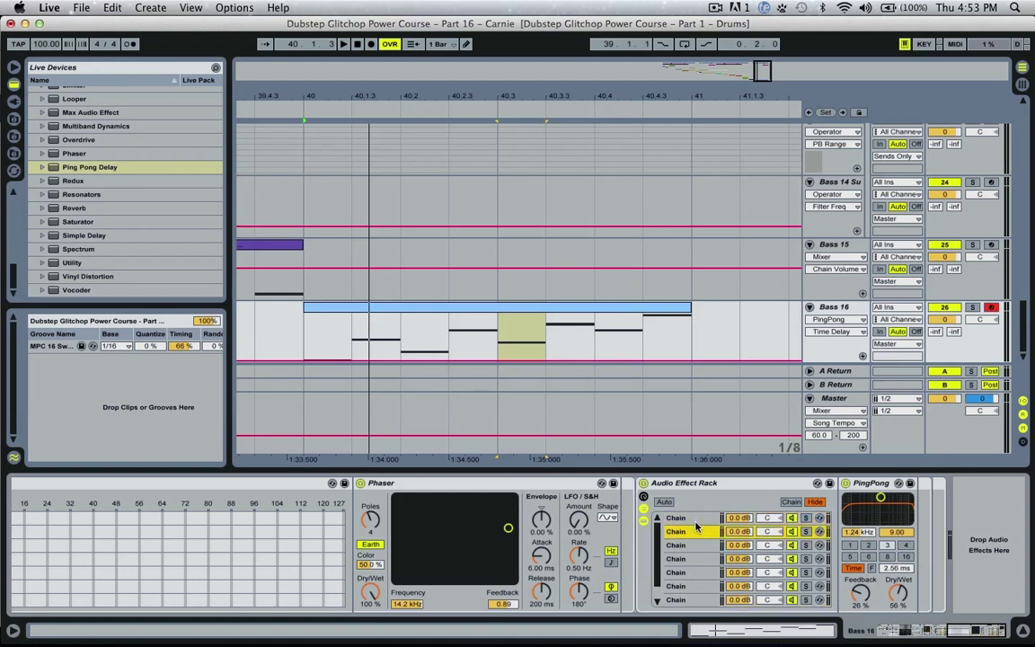
pyautogui.press('Down')
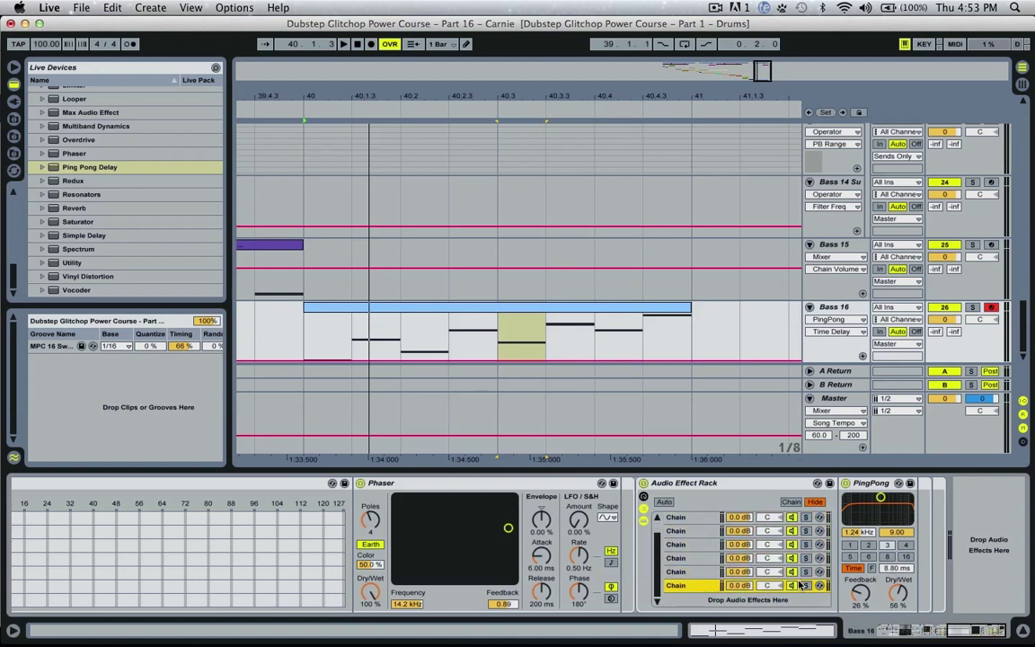
pyautogui.press('super+d')
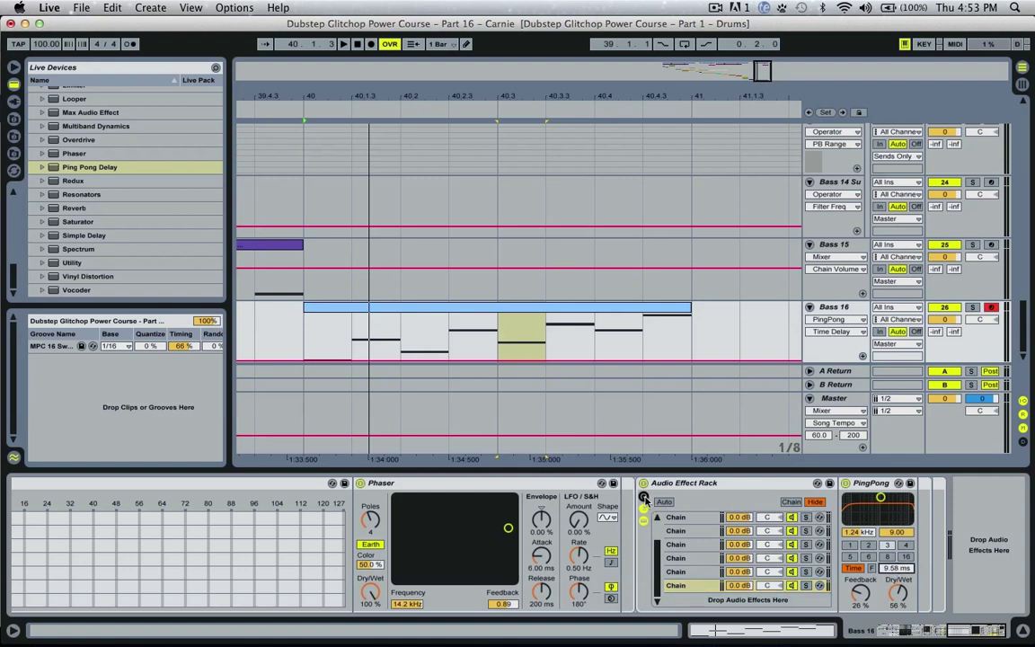
# Show the PingPong rack's chain selector zones and stagger the last six chains' zones one value apart, starting at 0
pyautogui.click(793, 503)
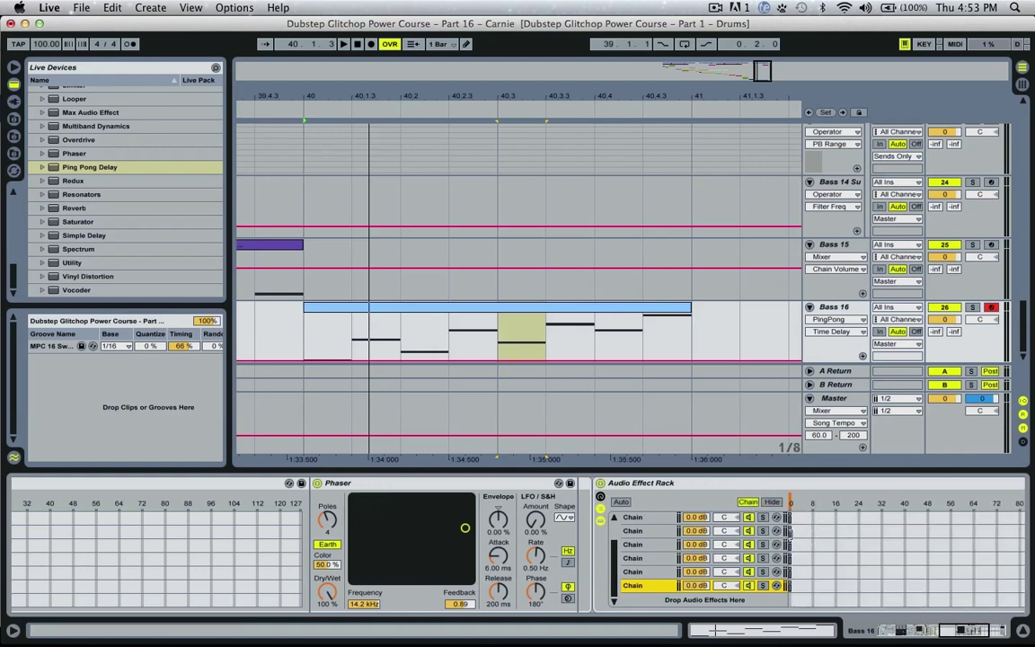
pyautogui.click(792, 531)
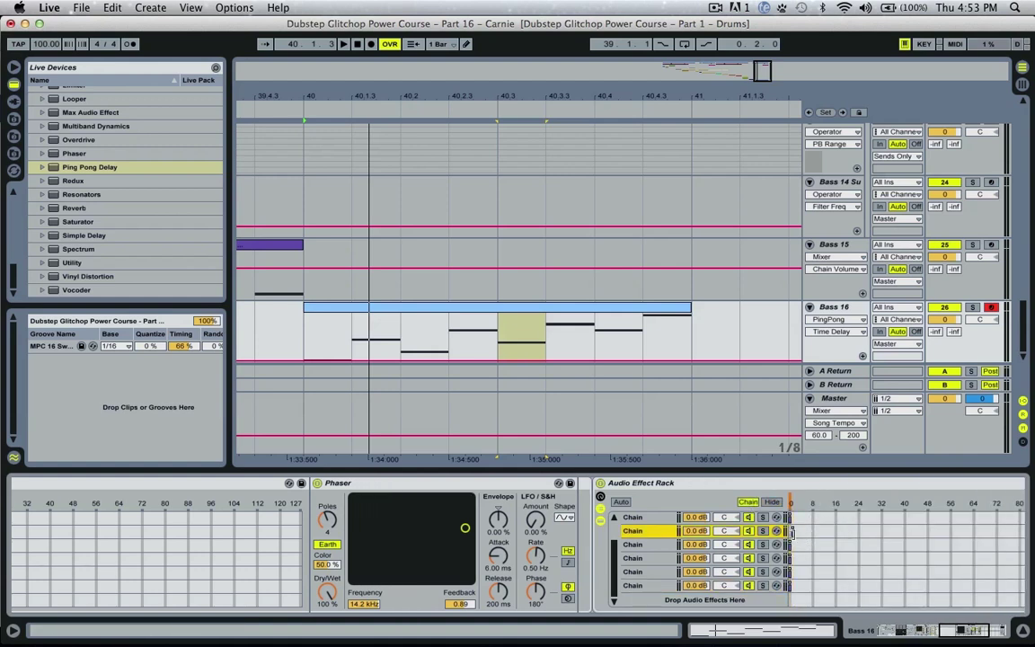
pyautogui.click(792, 545)
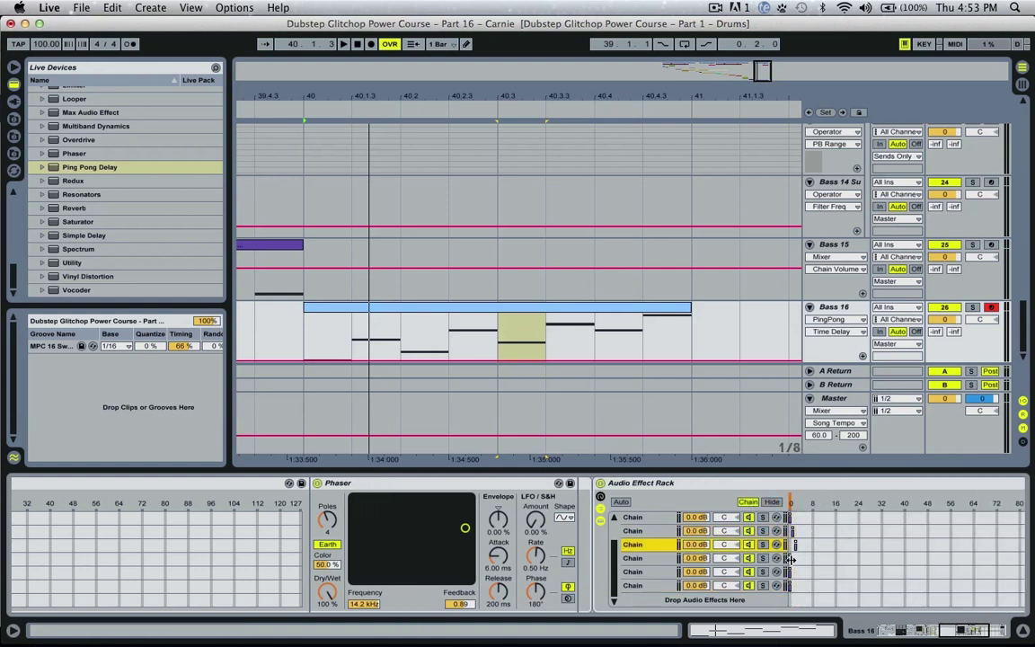
pyautogui.click(793, 559)
pyautogui.click(792, 573)
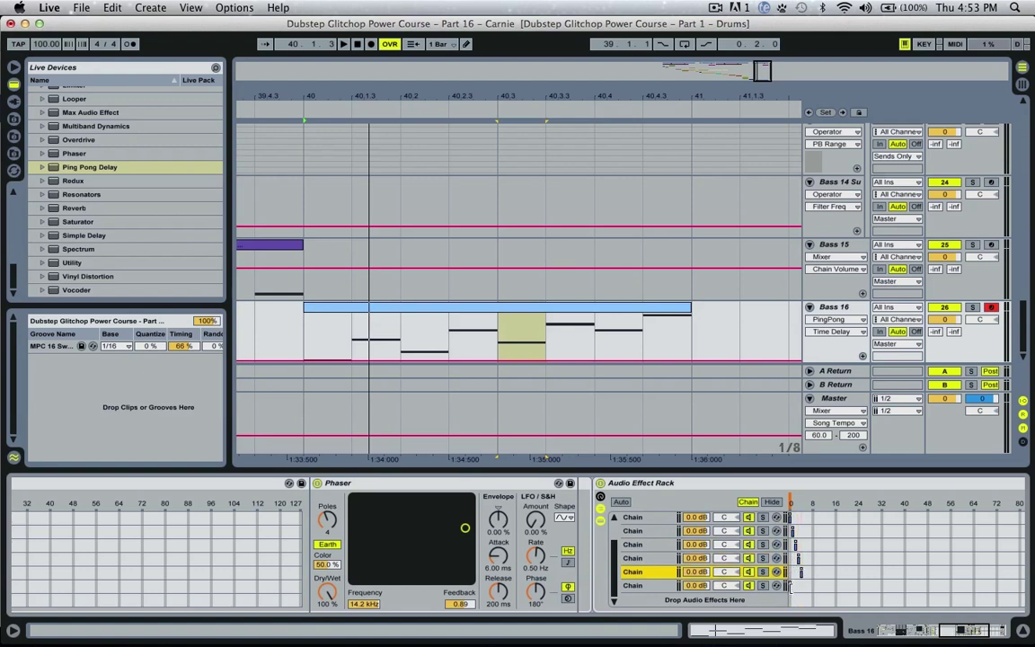
pyautogui.click(792, 586)
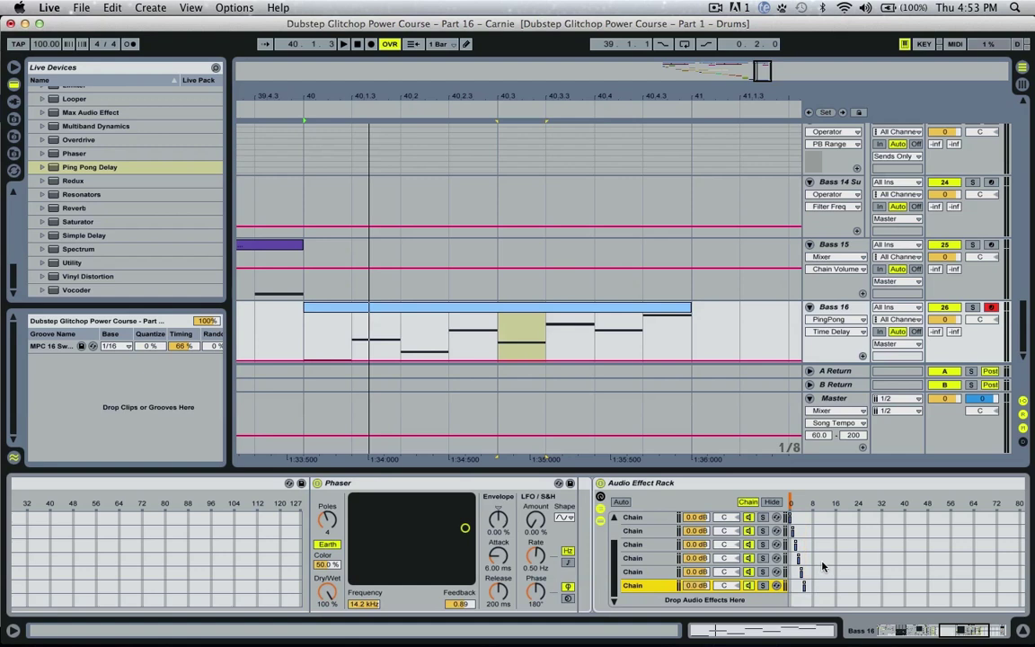
# Shift the zones of the second to eighth chains so that all eight chains occupy consecutive single selector values from 0 to 7
pyautogui.scroll(2, 824, 561)
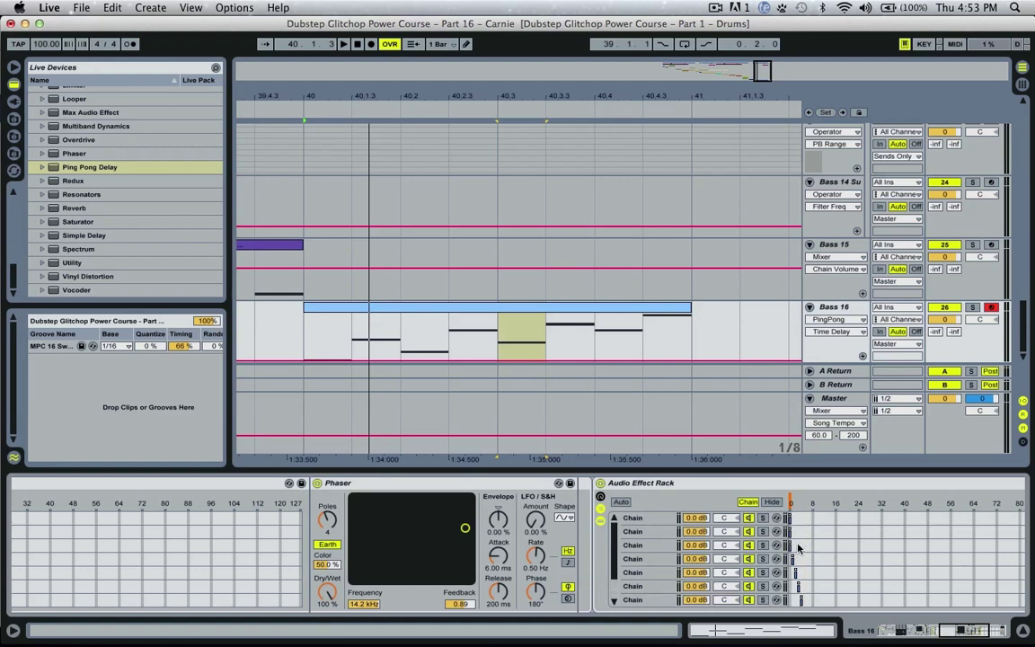
pyautogui.scroll(-2, 660, 564)
pyautogui.moveTo(650, 589); pyautogui.dragTo(887, 547)
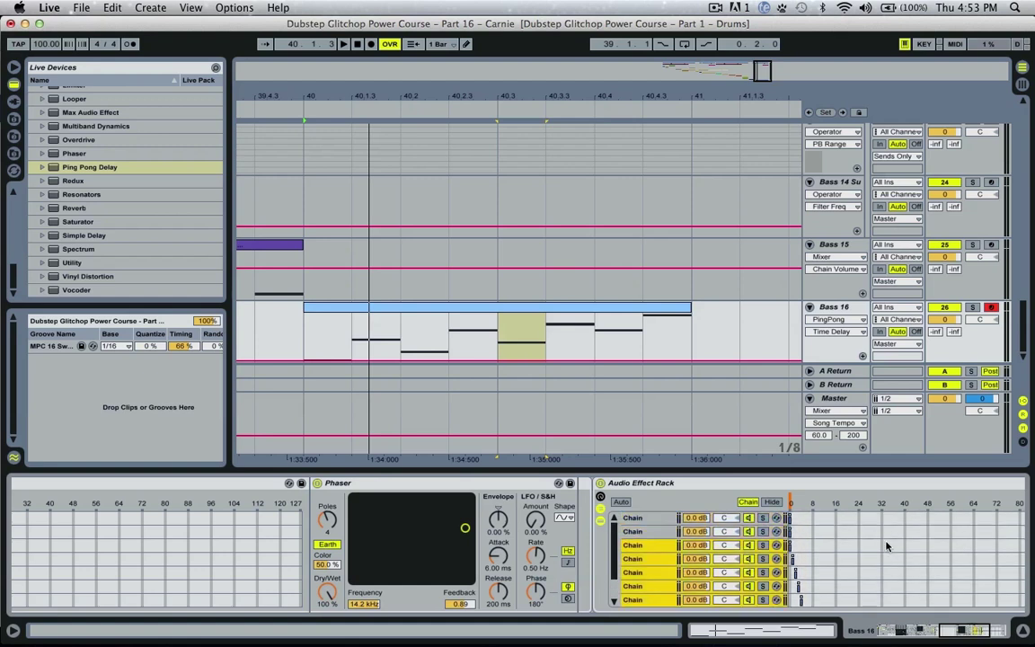
pyautogui.click(791, 531)
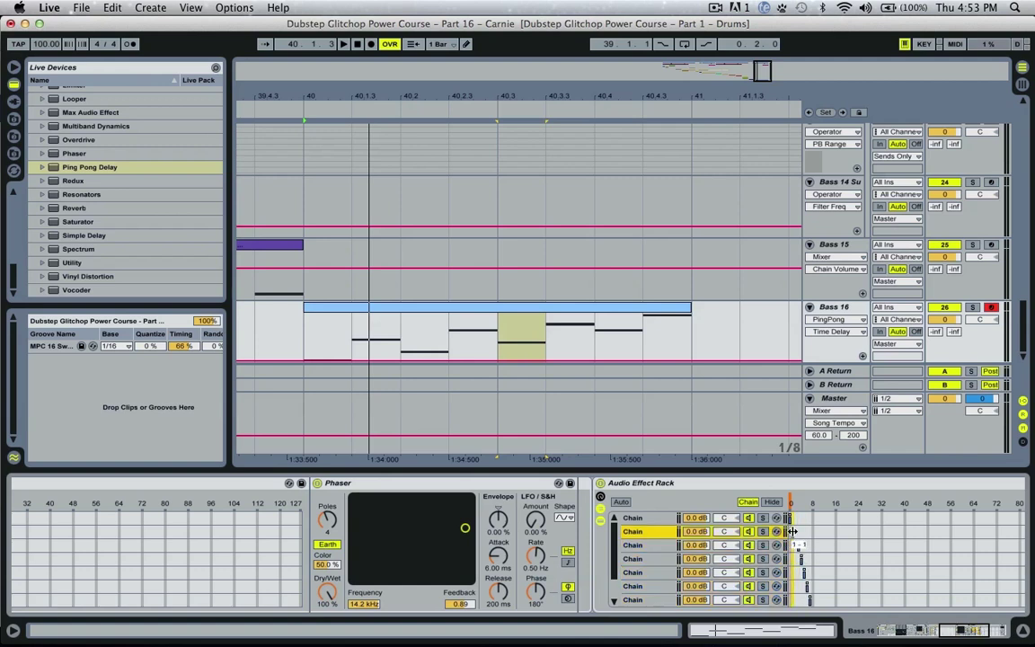
pyautogui.moveTo(651, 545); pyautogui.dragTo(930, 536)
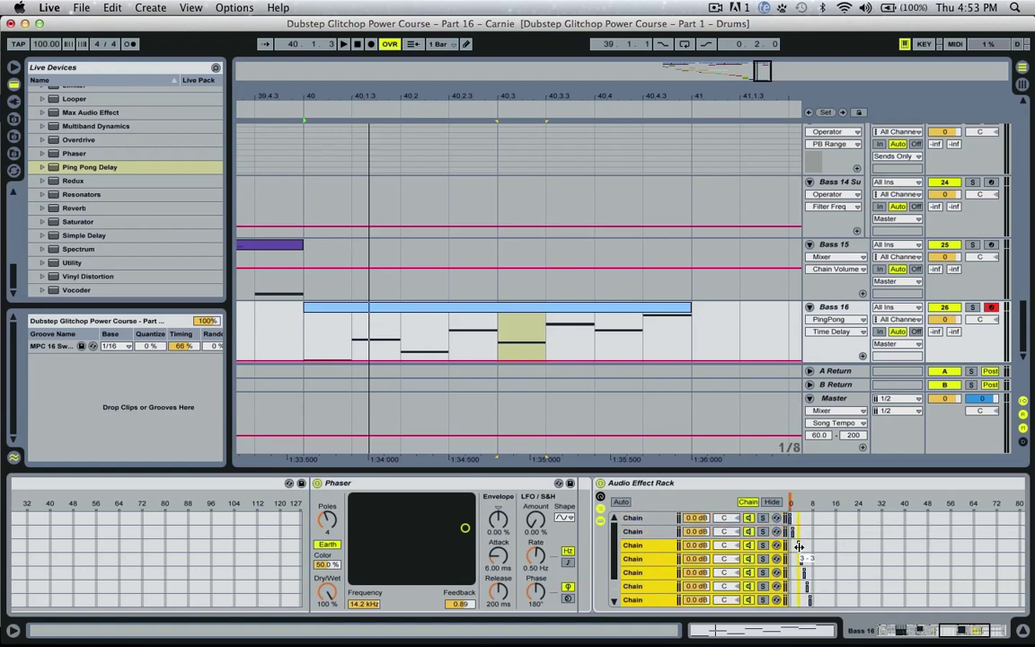
# Audition the delay chains by sweeping the PingPong rack's chain selector during playback, and return it to 0
pyautogui.click(793, 502)
pyautogui.press('space')
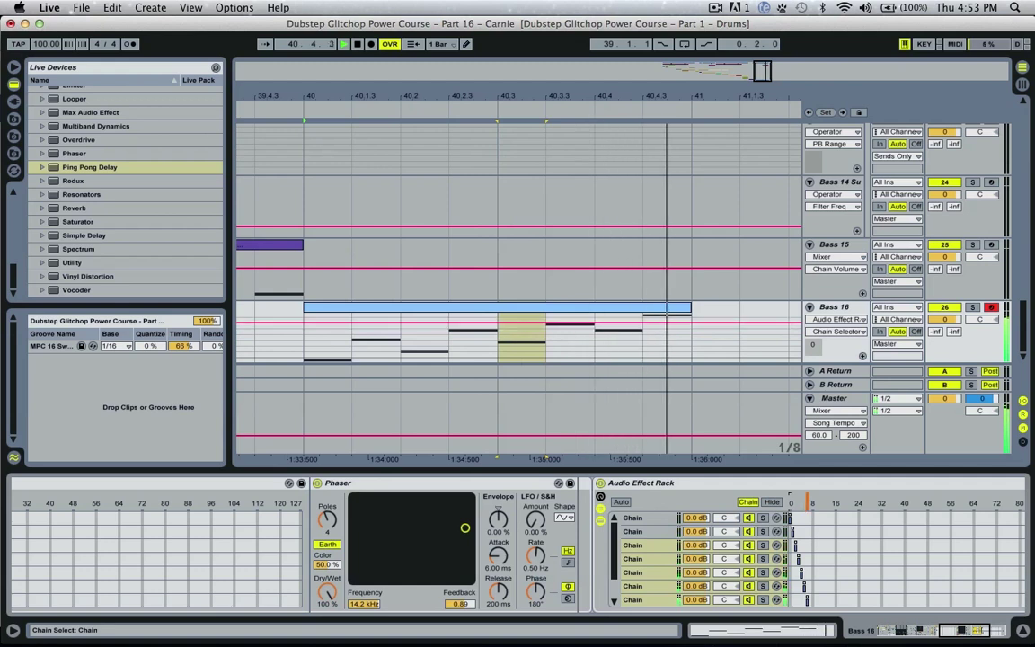
pyautogui.press('space')
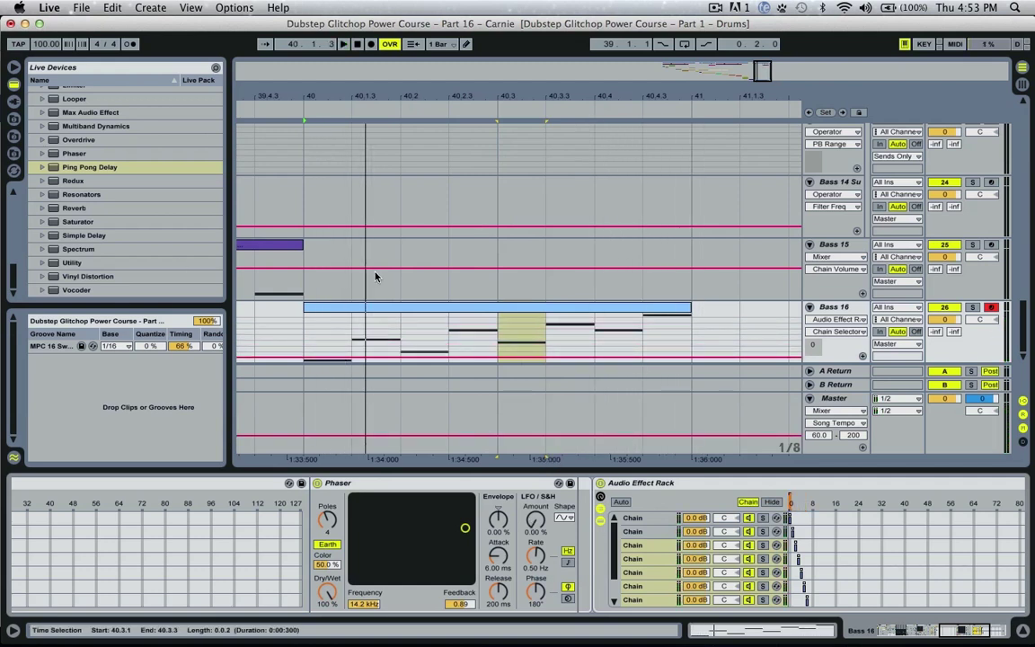
# Draw stepped eighth-note chain selector automation alternating higher and lower values from 40.1.3 to bar 41 on Bass 16, and audition it
pyautogui.click(366, 353)
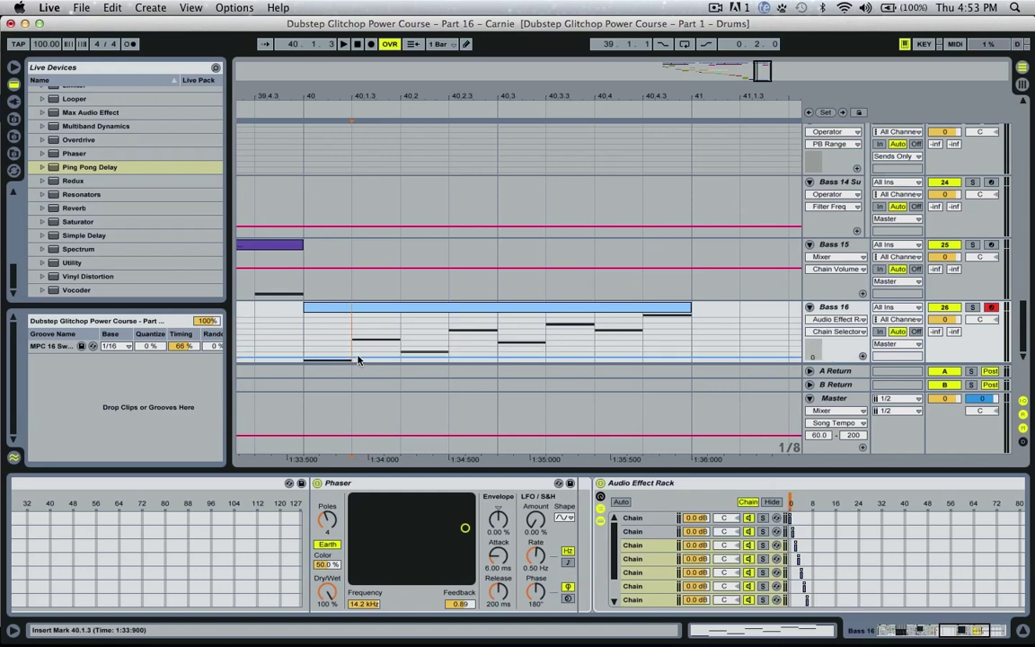
pyautogui.press('super+b')
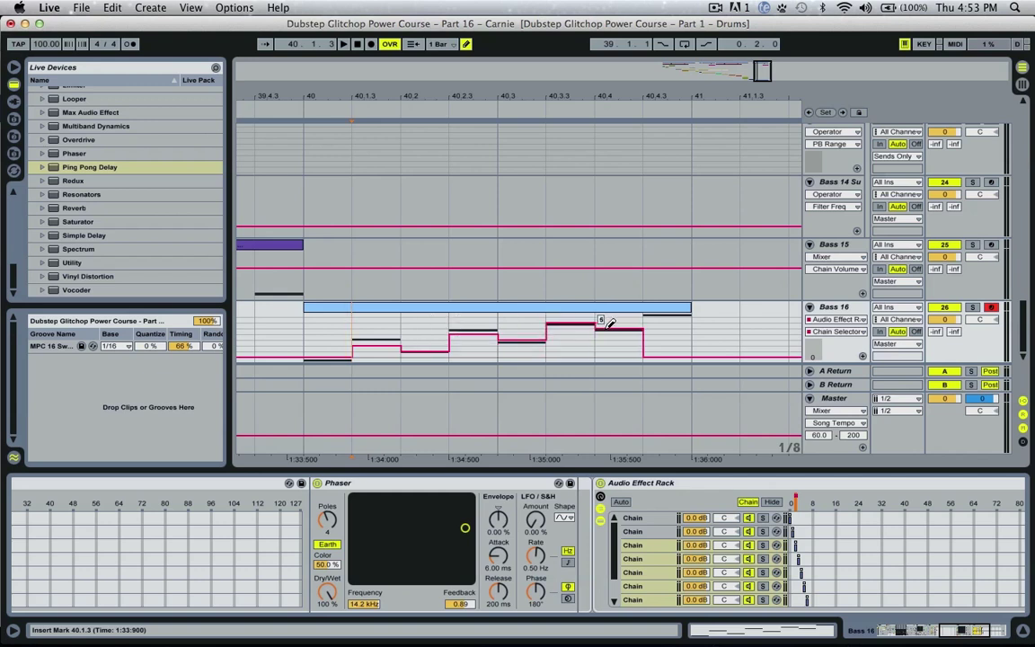
pyautogui.press('space')
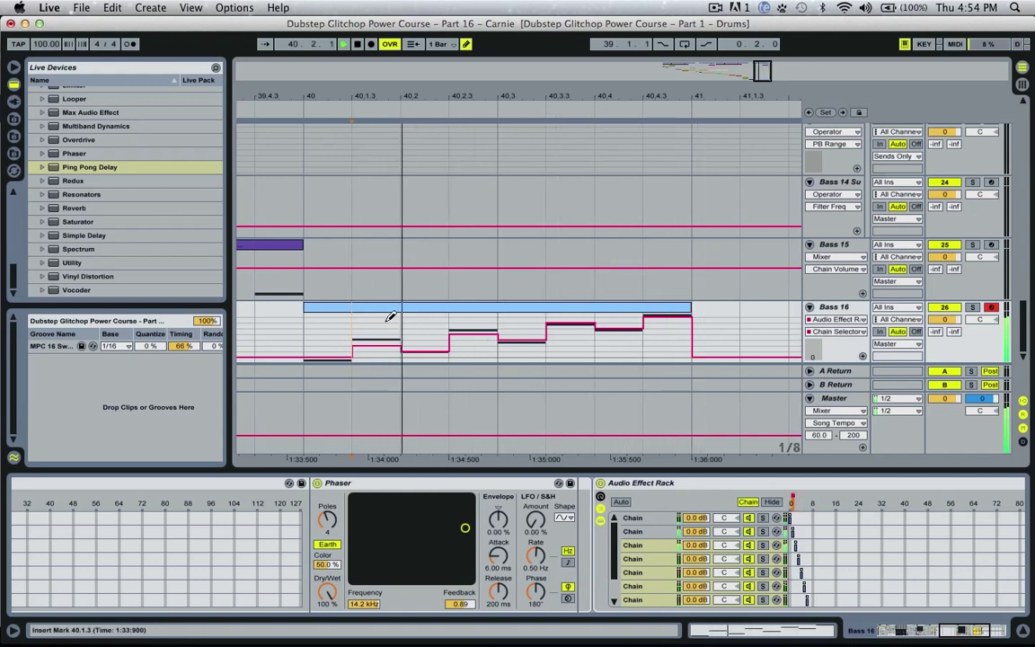
pyautogui.moveTo(365, 339); pyautogui.dragTo(373, 321)
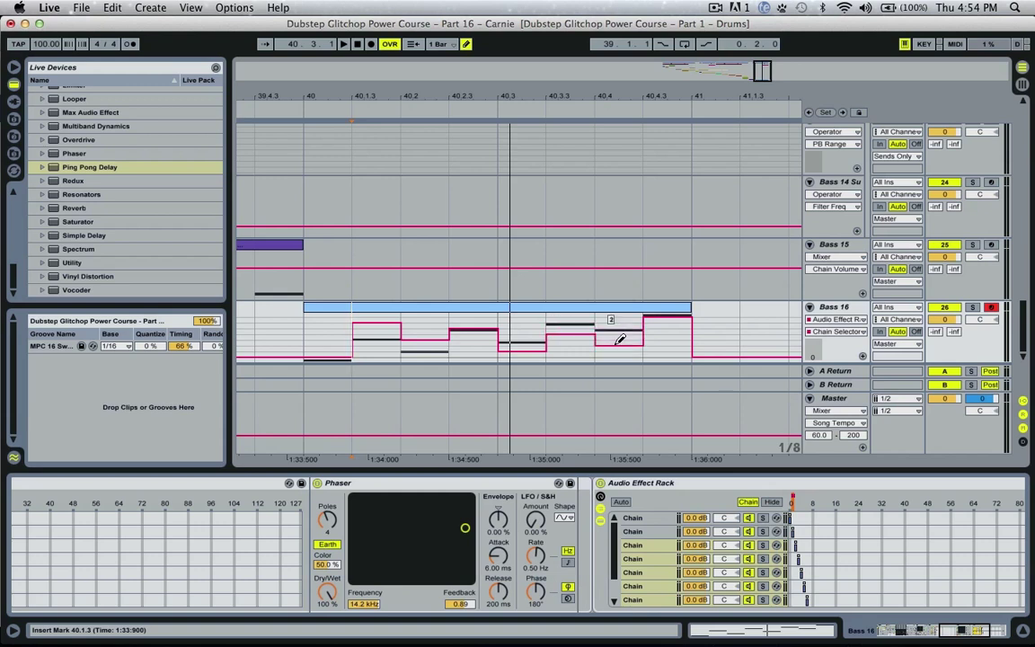
pyautogui.press('space')
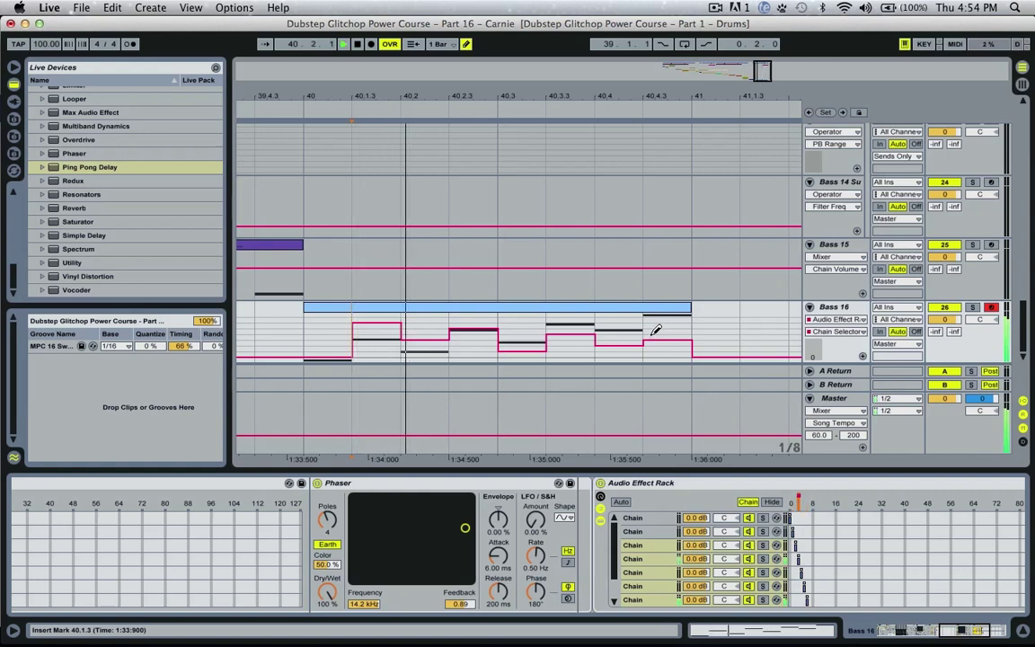
# Raise the feedback of the first chain's PingPong delay, copy the value to its seven sibling chains, and audition the bass clip
pyautogui.click(847, 307)
pyautogui.click(975, 631)
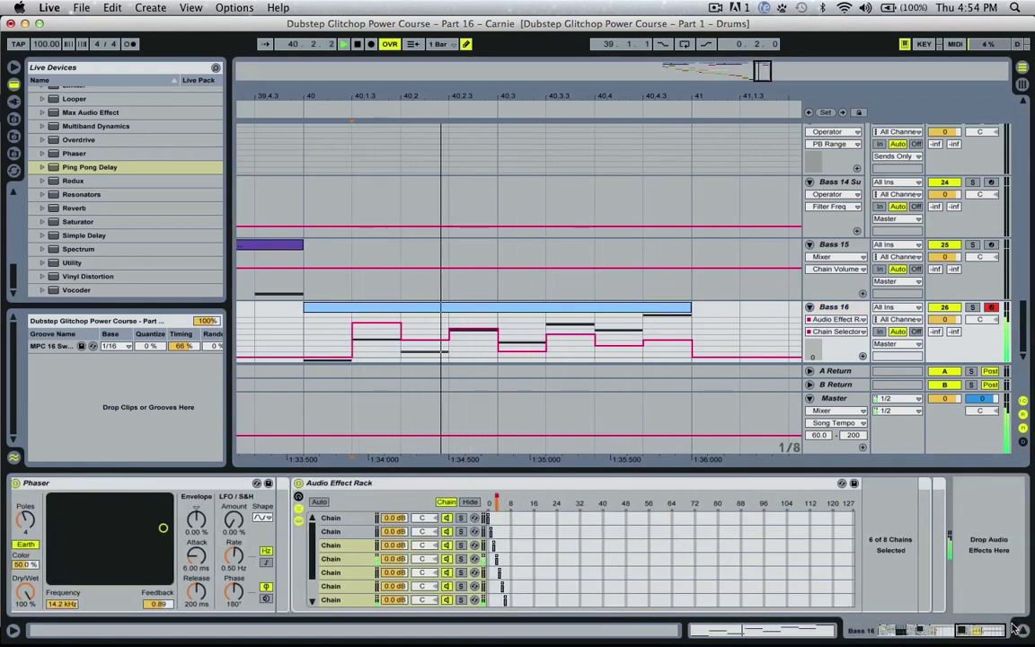
pyautogui.press('space')
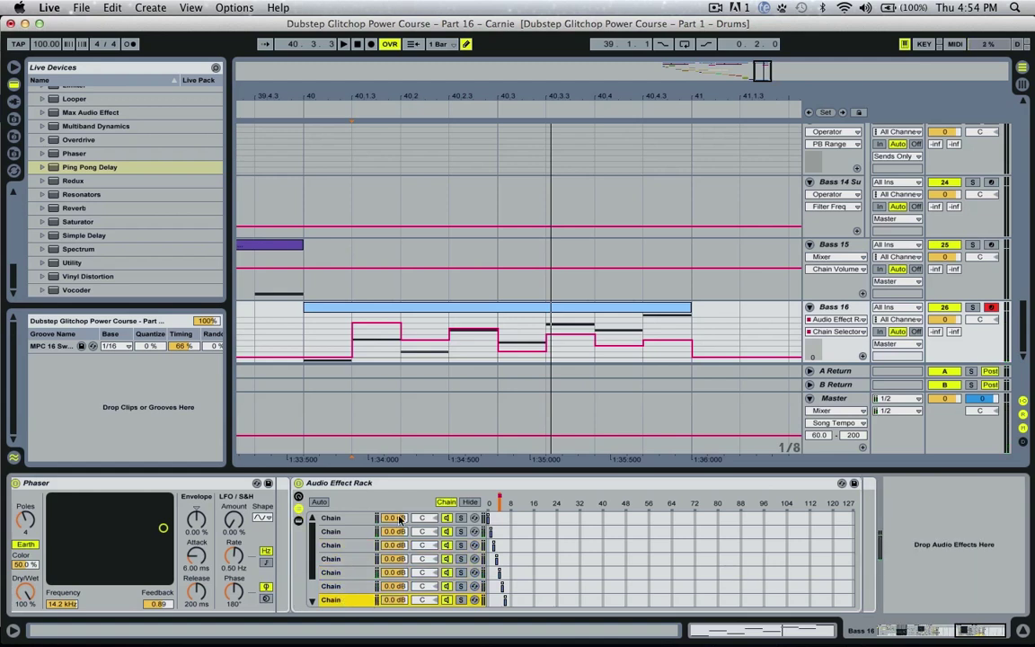
pyautogui.click(336, 520)
pyautogui.press('space')
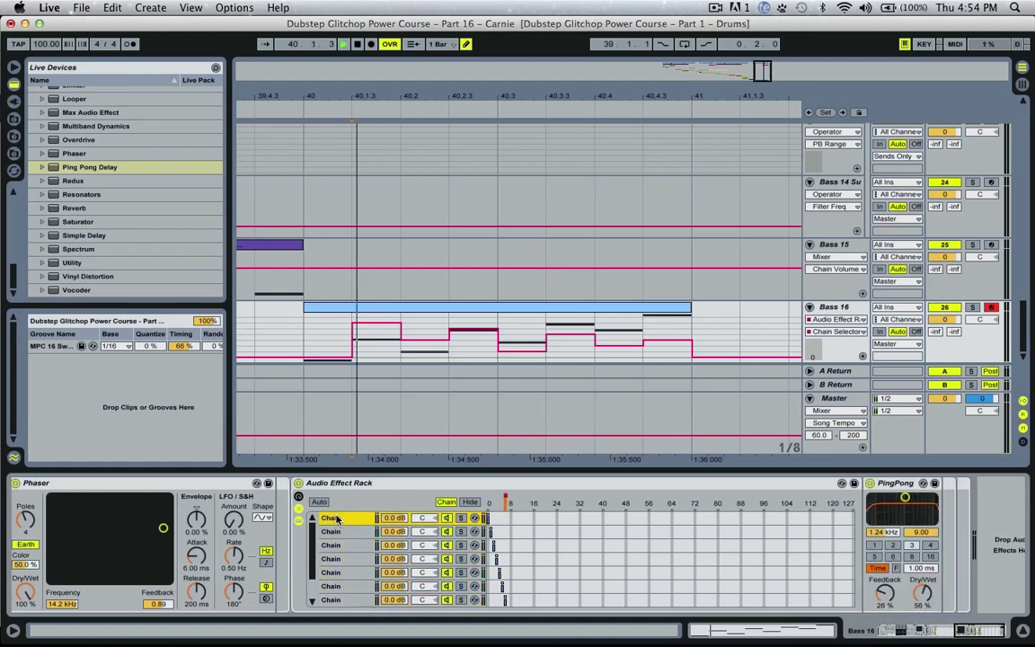
pyautogui.rightClick(886, 591)
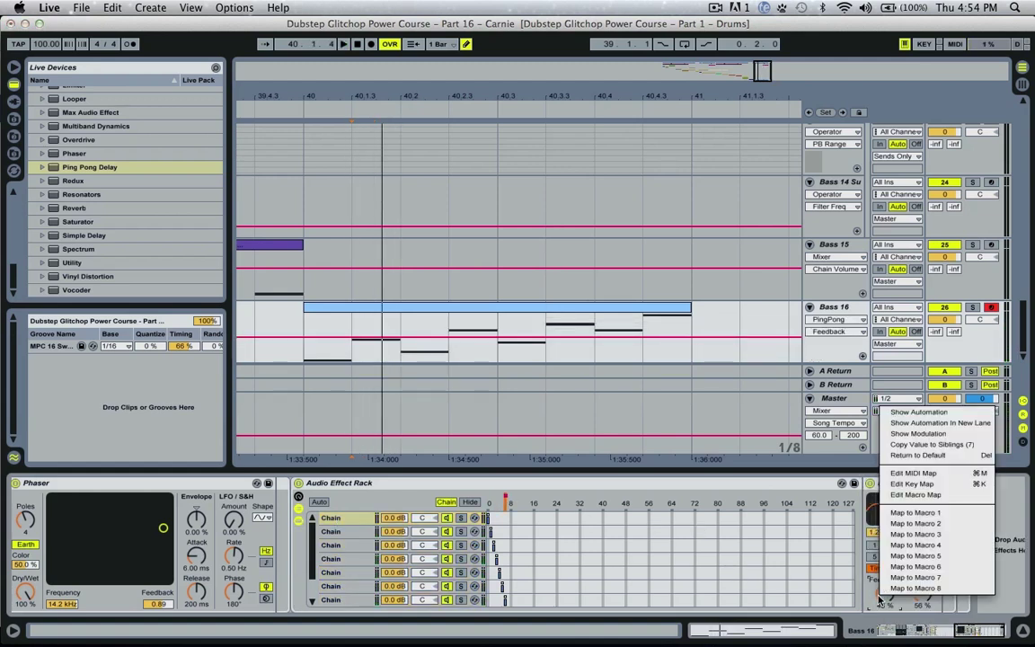
pyautogui.click(926, 446)
pyautogui.press('space')
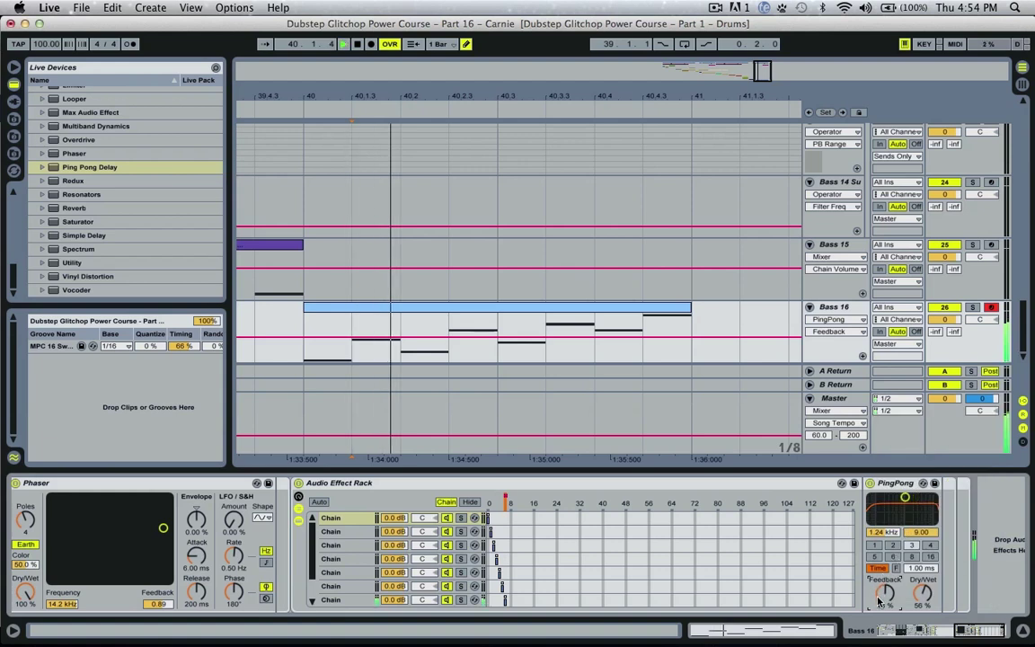
pyautogui.press('space')
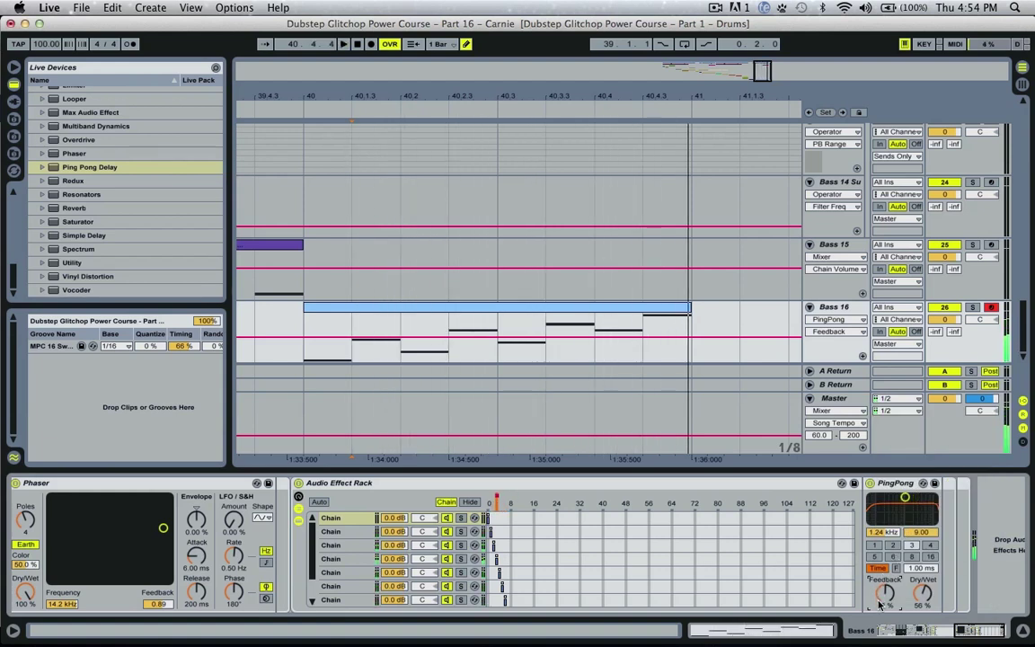
# Try the first chain's PingPong feedback at 85 % and play the bass clip
pyautogui.moveTo(886, 591); pyautogui.dragTo(885, 557)
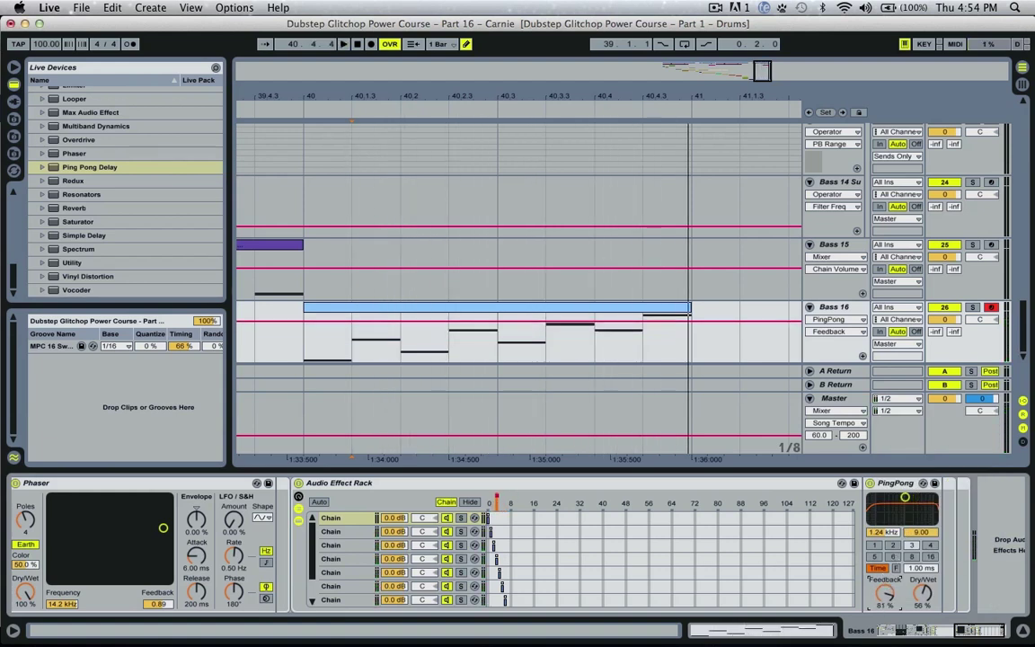
pyautogui.rightClick(889, 591)
pyautogui.press('Escape')
pyautogui.press('space')
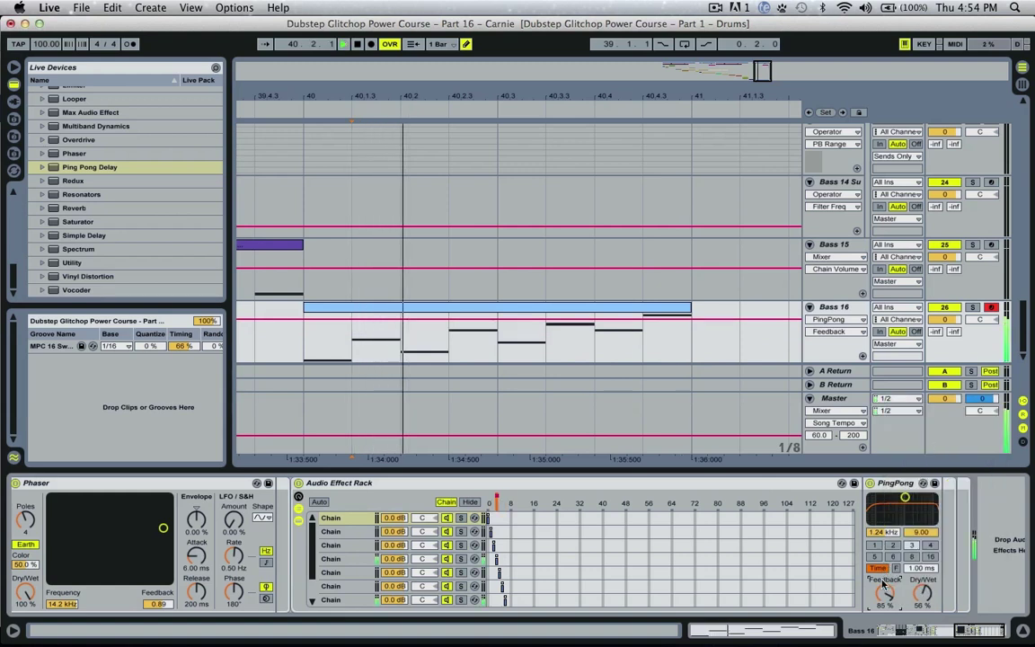
pyautogui.press('space')
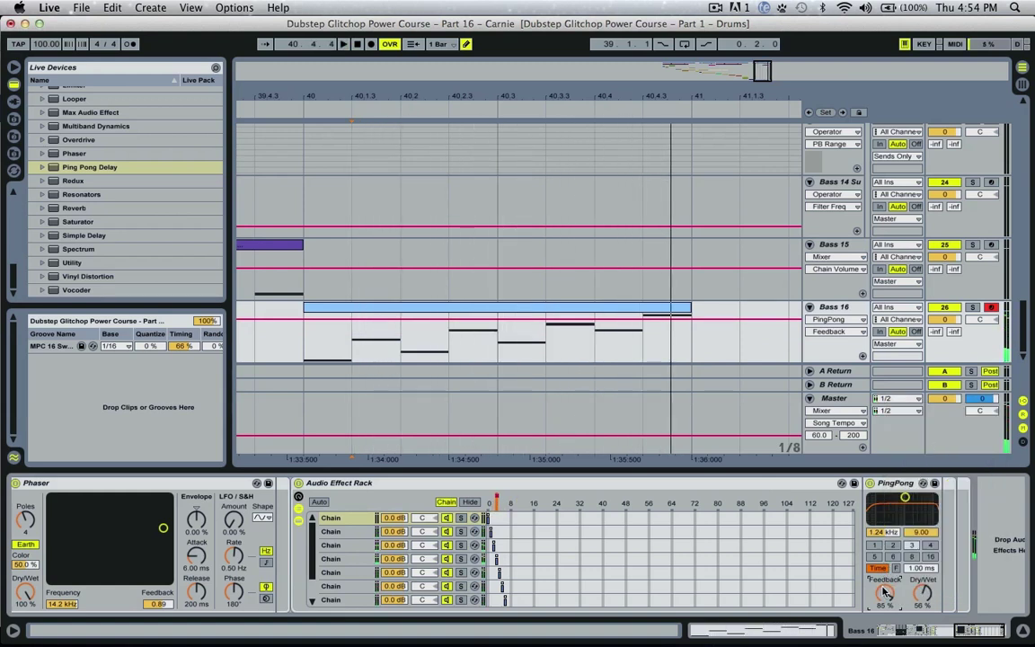
# Lower the first chain's PingPong feedback to 47 % and audition the bass clip
pyautogui.moveTo(885, 592); pyautogui.dragTo(886, 625)
pyautogui.rightClick(885, 593)
pyautogui.press('Escape')
pyautogui.press('space')
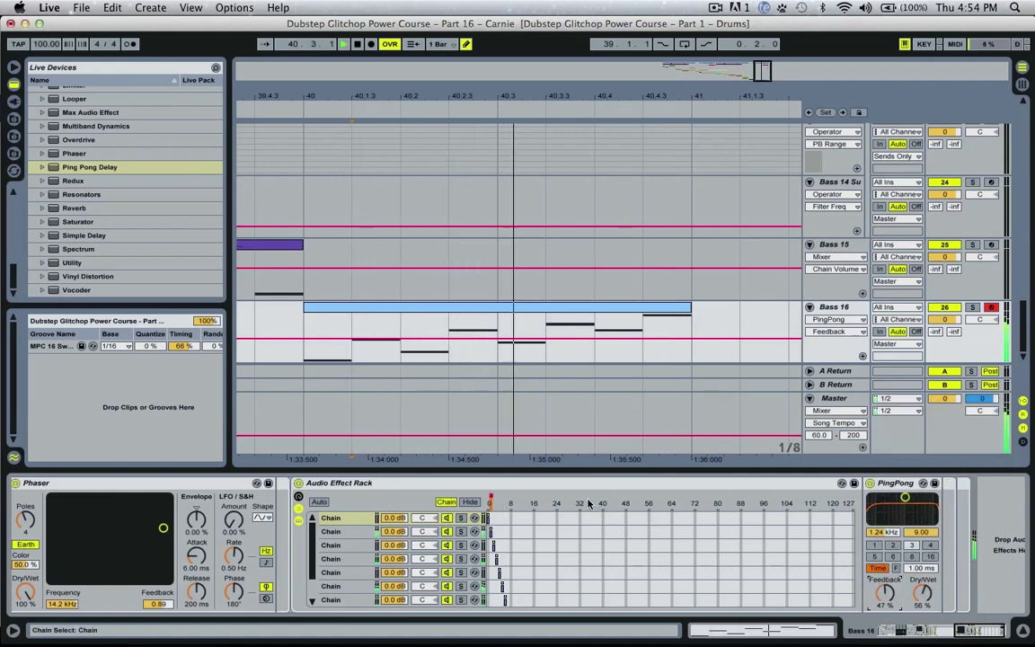
pyautogui.click(917, 633)
pyautogui.click(890, 632)
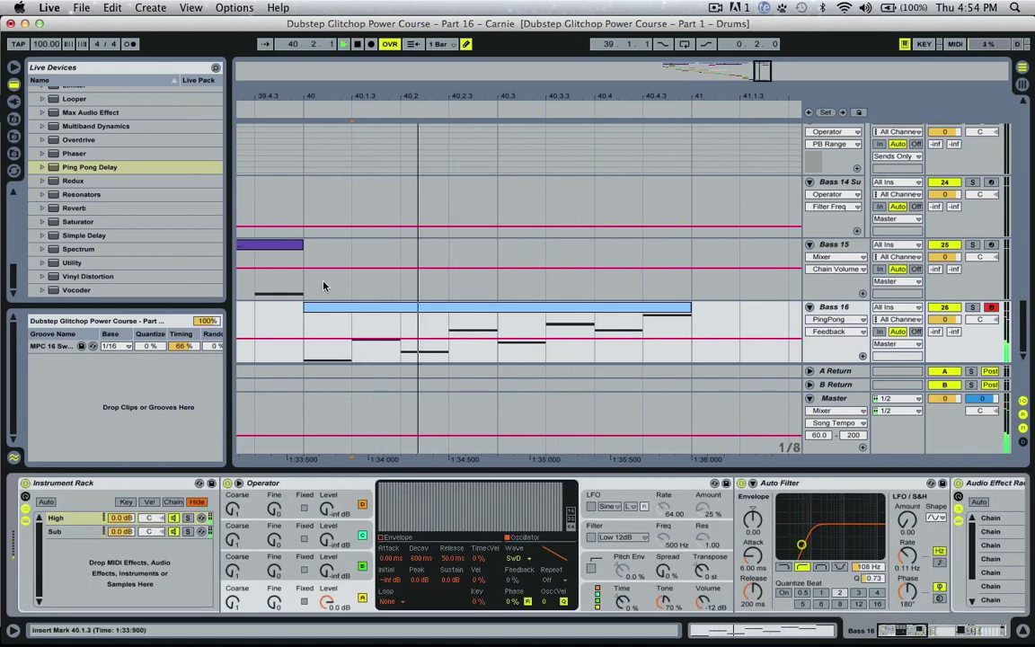
# Extend the loop region to end at bar 41 and play the arrangement from bar 33 through the Bass 16 clip
pyautogui.moveTo(761, 69); pyautogui.dragTo(759, 146)
pyautogui.press('space')
pyautogui.moveTo(683, 67); pyautogui.dragTo(375, 97)
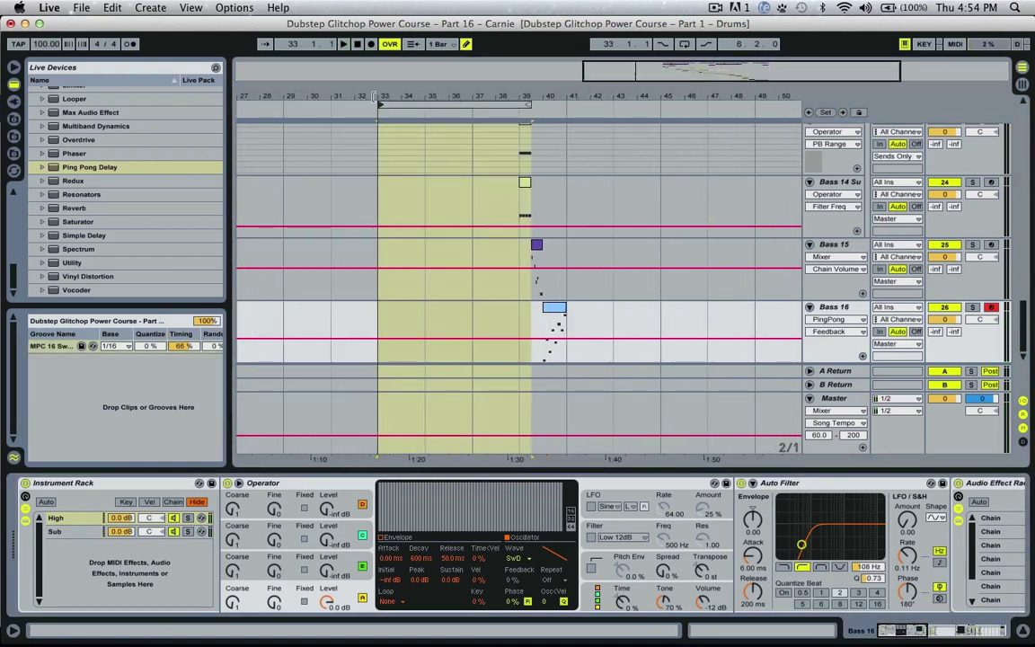
pyautogui.moveTo(540, 104); pyautogui.dragTo(566, 104)
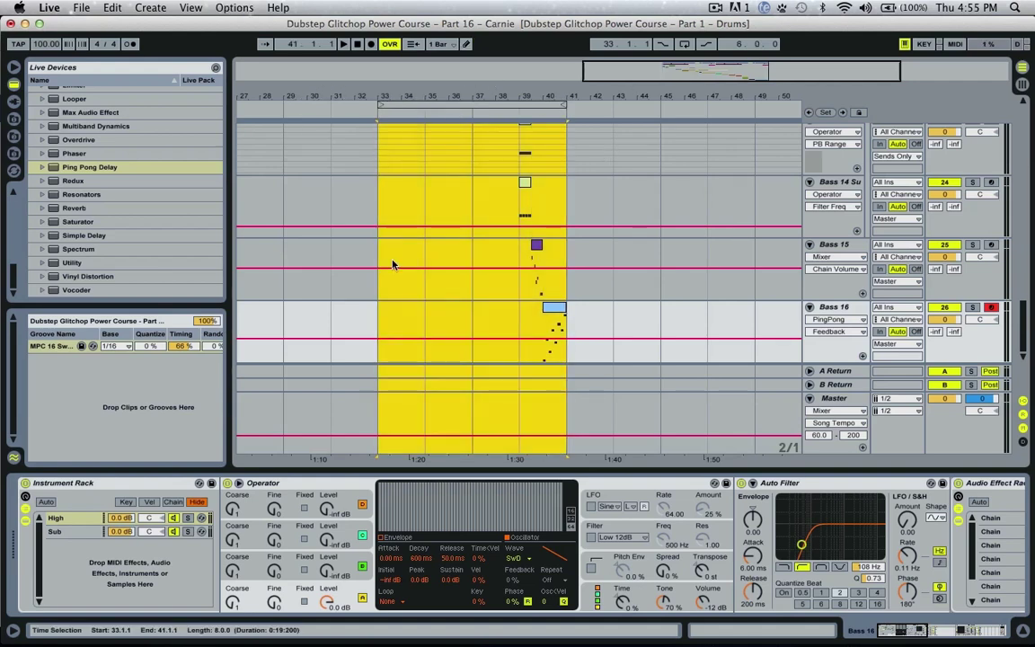
pyautogui.click(379, 213)
pyautogui.press('space')
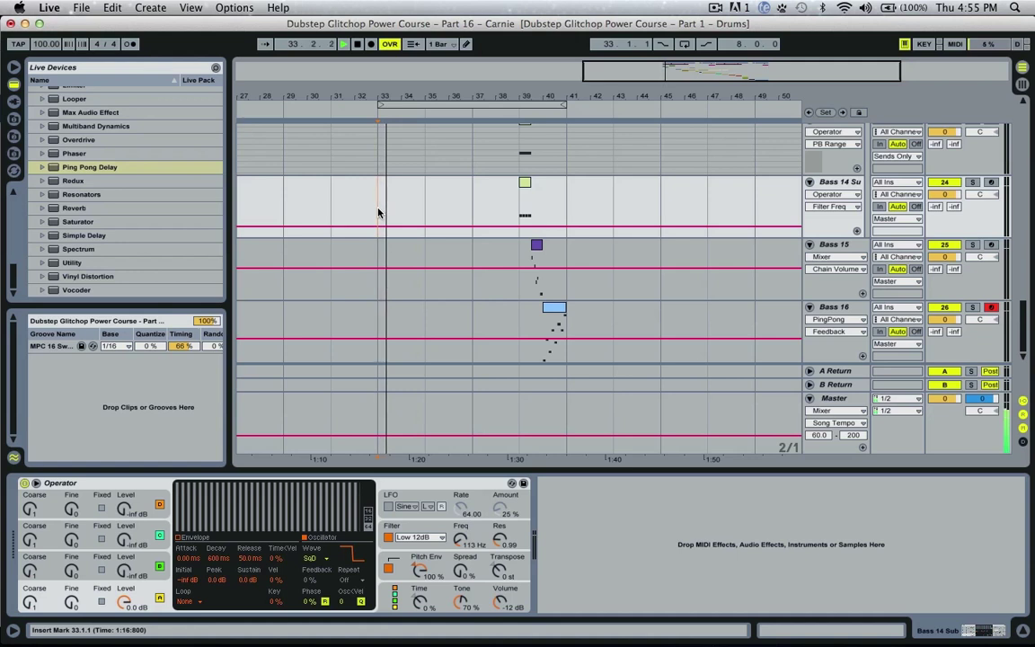
pyautogui.press('XF86AudioRaiseVolume')
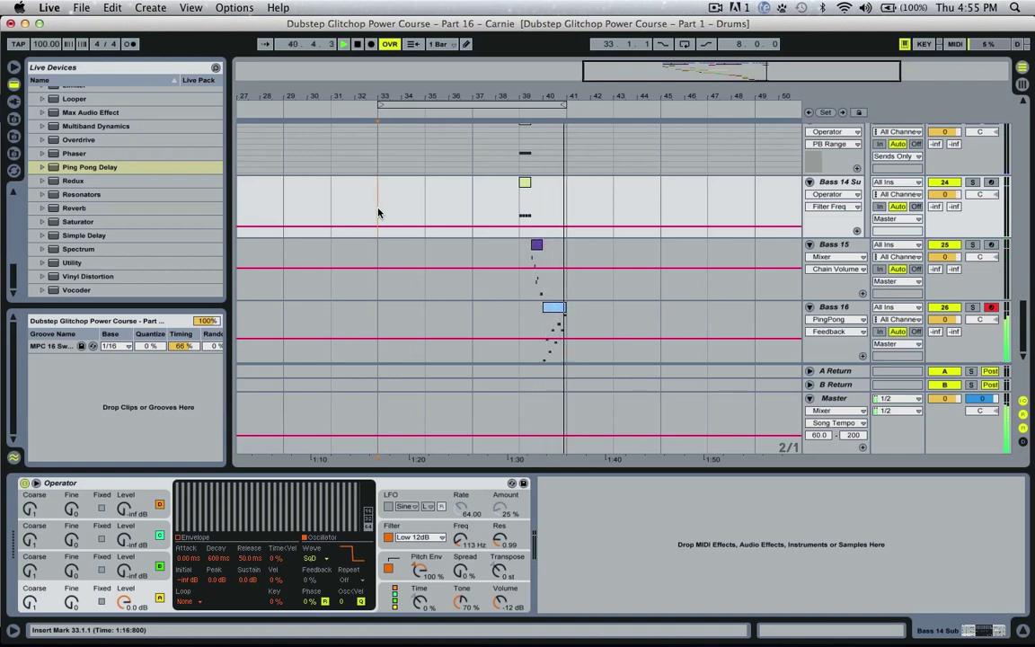
pyautogui.press('space')
# Open the Bass 16 clip's notes and delete all of them
pyautogui.doubleClick(555, 306)
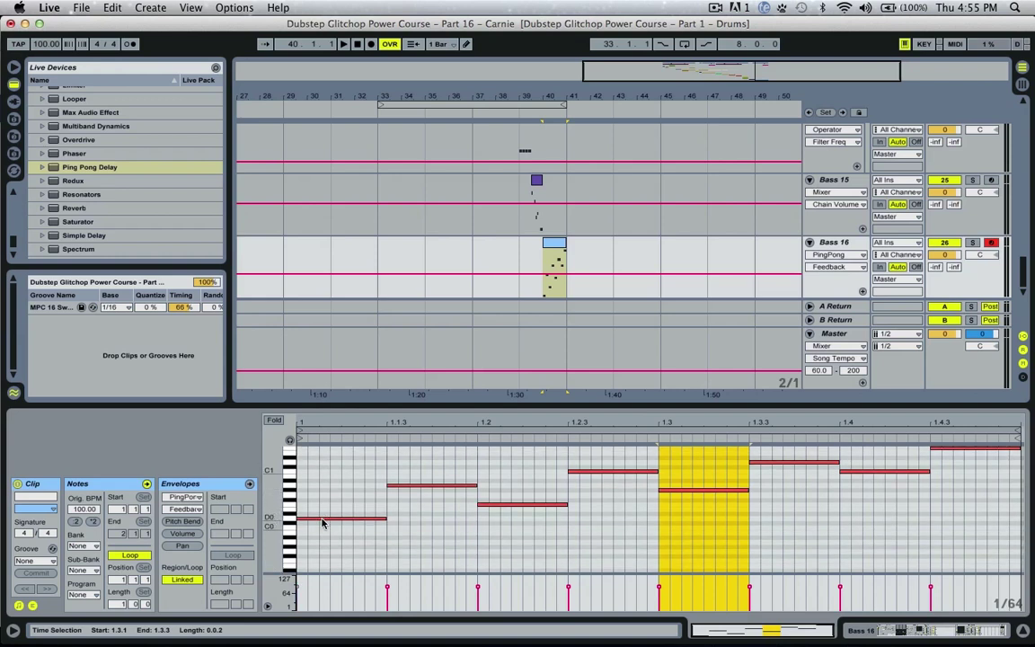
pyautogui.scroll(2, 323, 514)
pyautogui.press('super+a')
pyautogui.press('Delete')
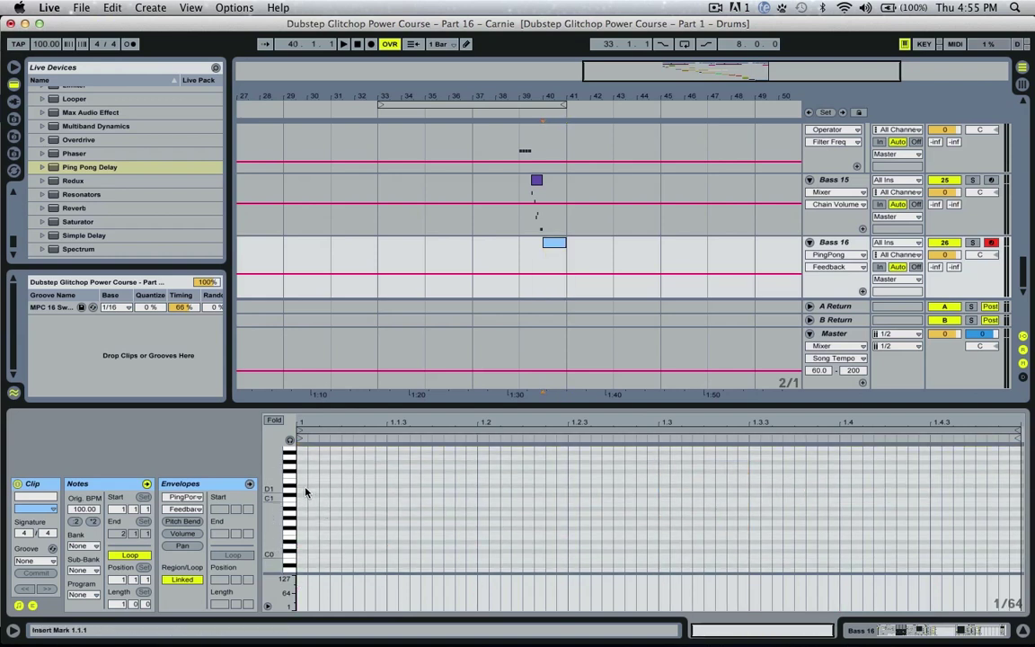
# Enter an eighth-note D1 at the start of the Bass 16 clip, follow it with an eighth-note C1, and audition both
pyautogui.doubleClick(305, 490)
pyautogui.moveTo(349, 489); pyautogui.dragTo(393, 503)
pyautogui.press('space')
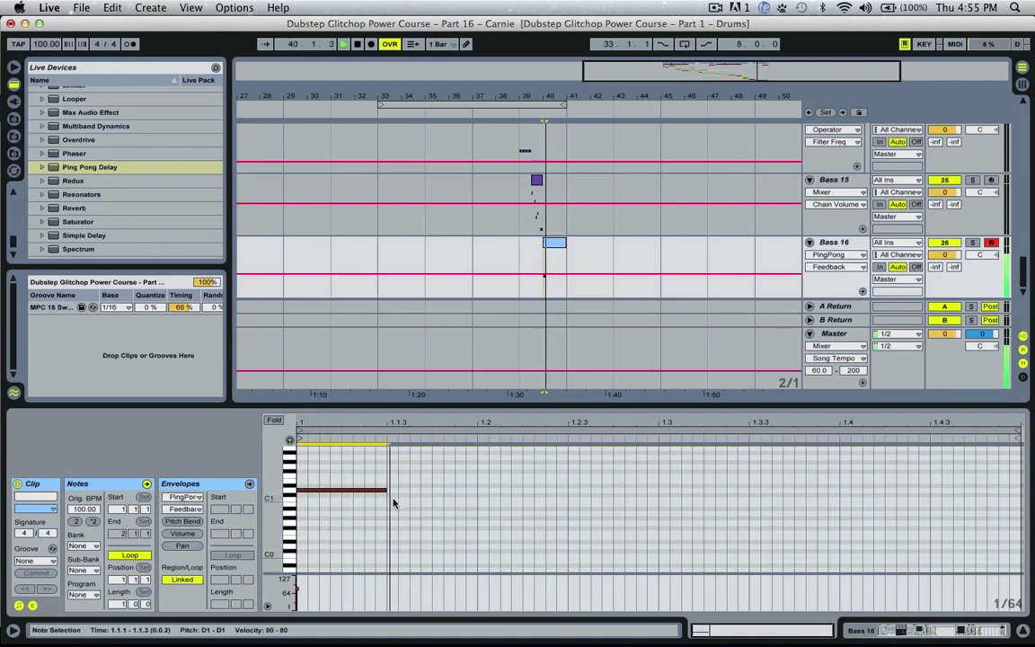
pyautogui.press('space')
pyautogui.press('super+d')
pyautogui.press('Down')
pyautogui.press('Down')
pyautogui.press('space')
pyautogui.press('space')
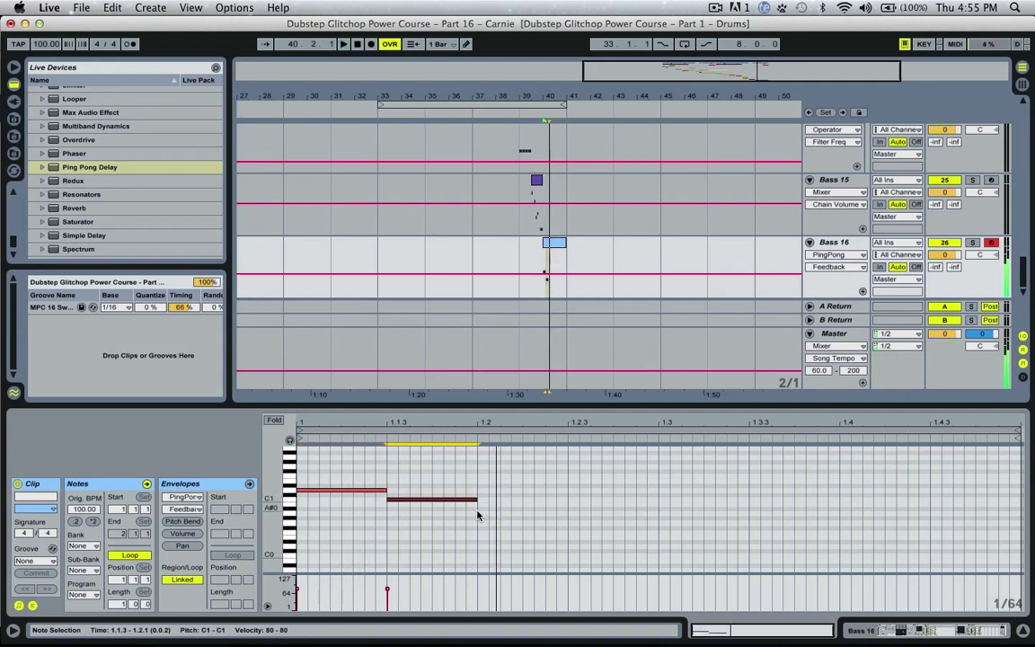
# Continue the bass line with eighth-note copies A0, G#0, G0, F0, C0 and C#0 from 1.2 to the clip's end, auditioning it
pyautogui.click(443, 515)
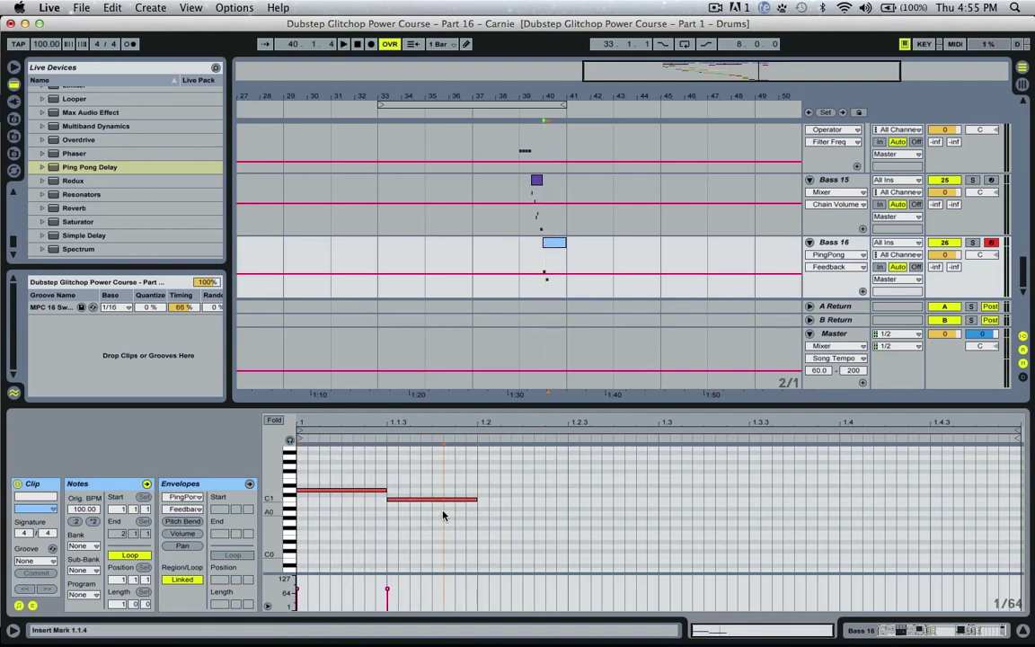
pyautogui.click(424, 499)
pyautogui.moveTo(423, 500); pyautogui.dragTo(517, 509)
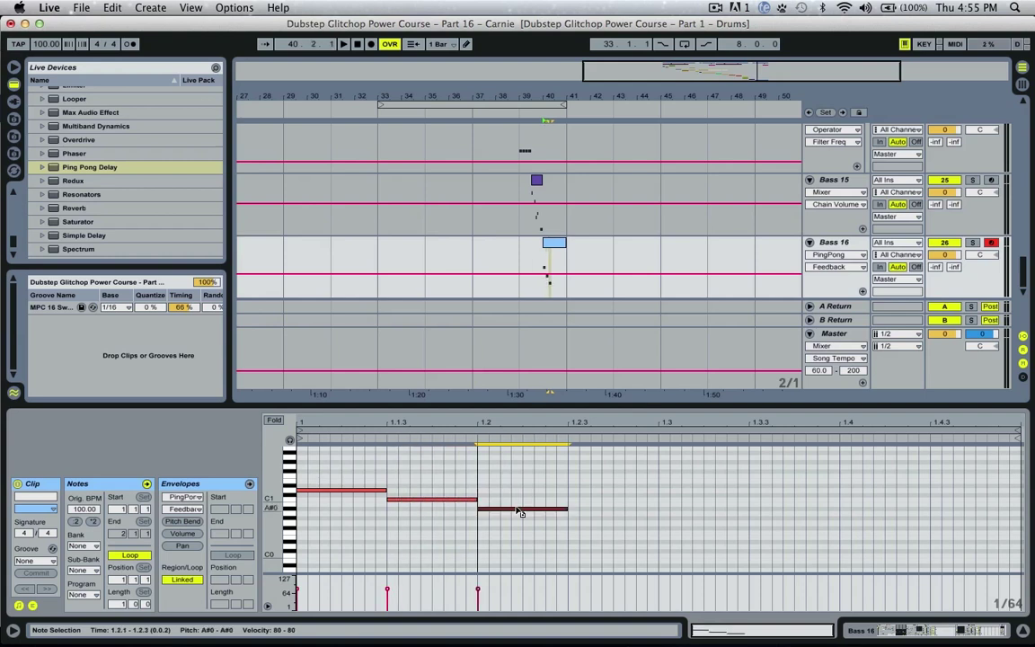
pyautogui.press('space')
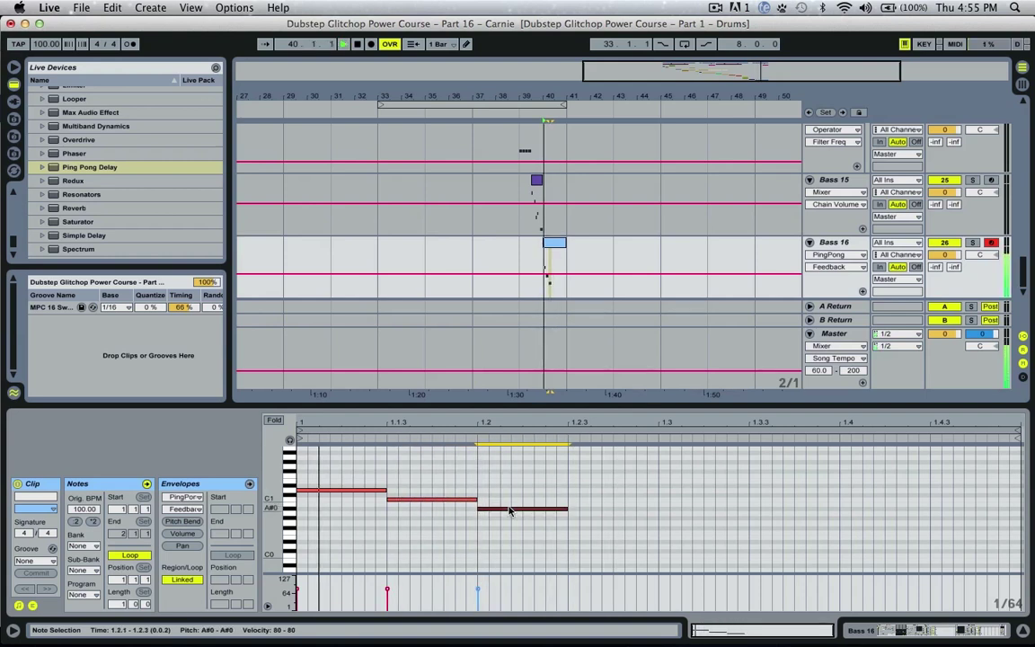
pyautogui.moveTo(510, 509); pyautogui.dragTo(799, 533)
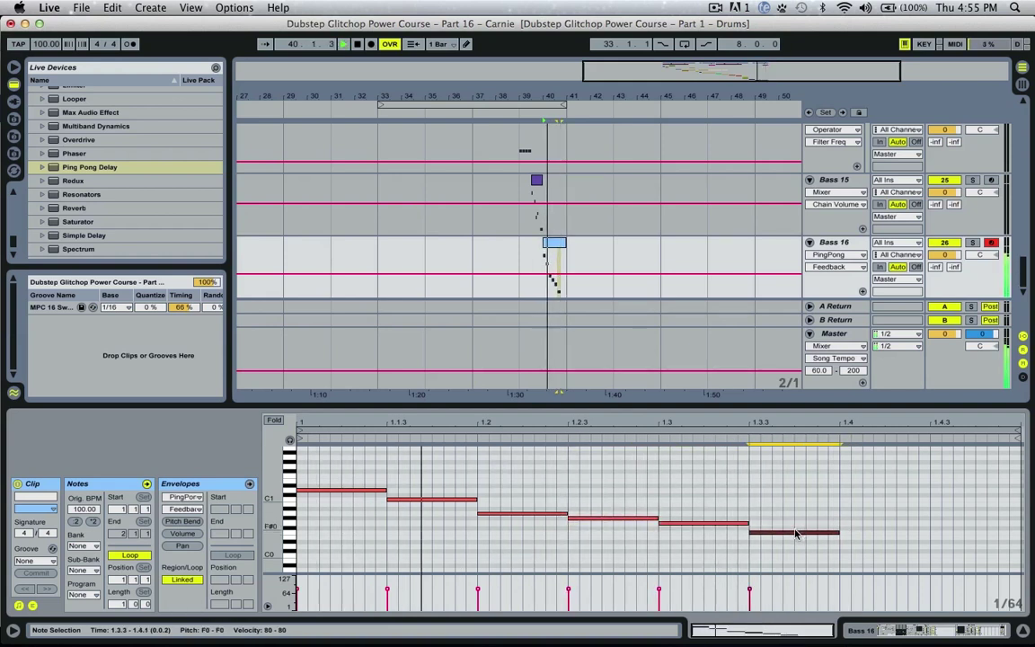
pyautogui.moveTo(795, 534); pyautogui.dragTo(976, 551)
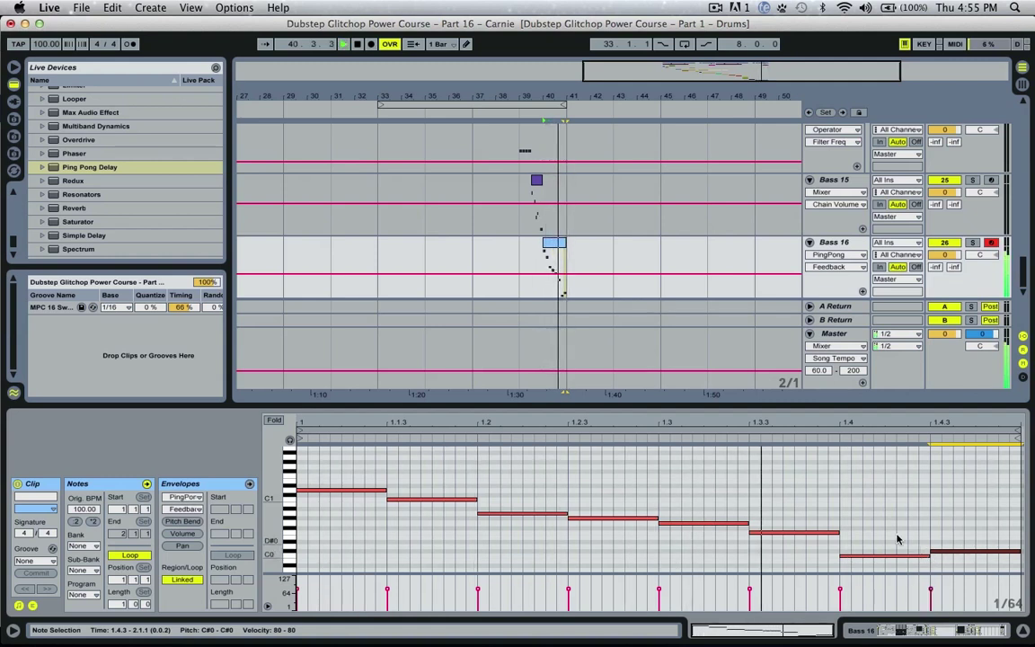
# Shorten the last two notes, C0 and C#0, to sixteenths, follow each with its octave-higher copy, and audition the clip
pyautogui.moveTo(928, 556); pyautogui.dragTo(894, 556)
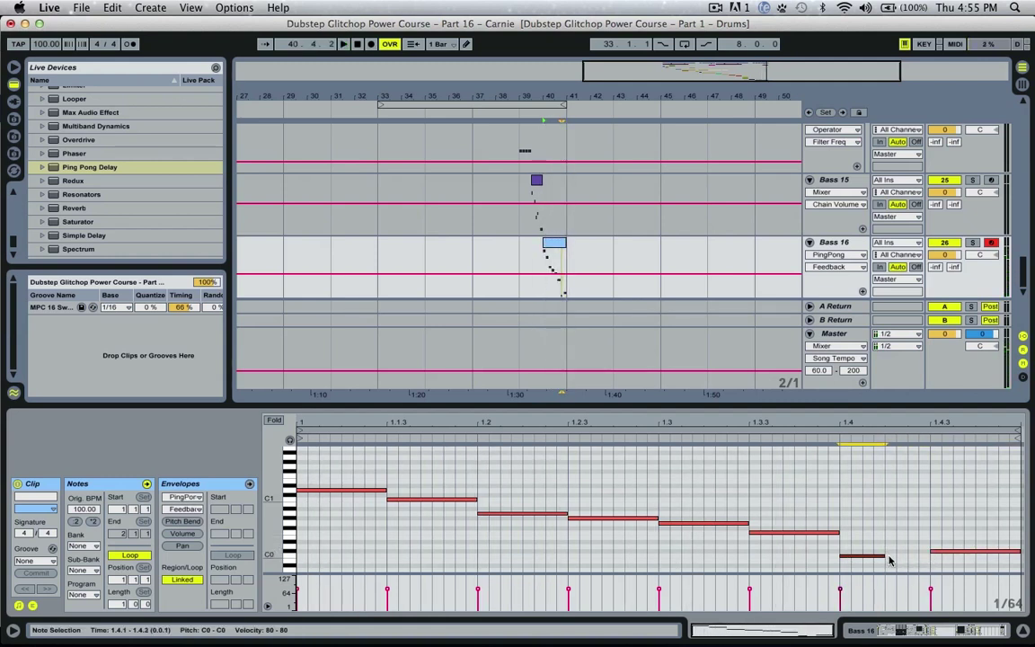
pyautogui.press('super+d')
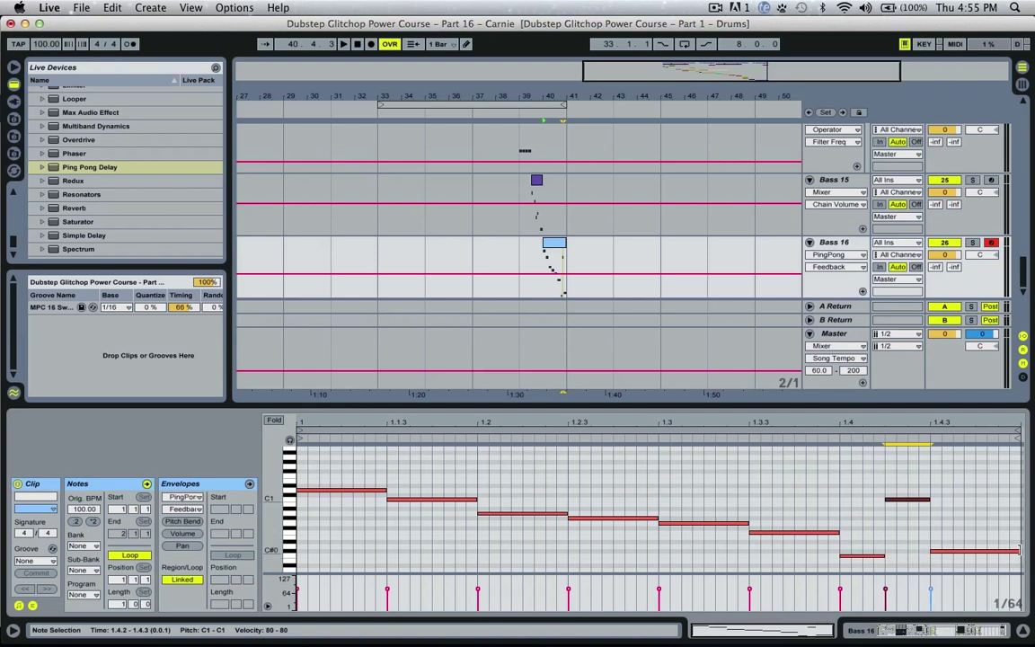
pyautogui.moveTo(1019, 550); pyautogui.dragTo(996, 551)
pyautogui.press('super+d')
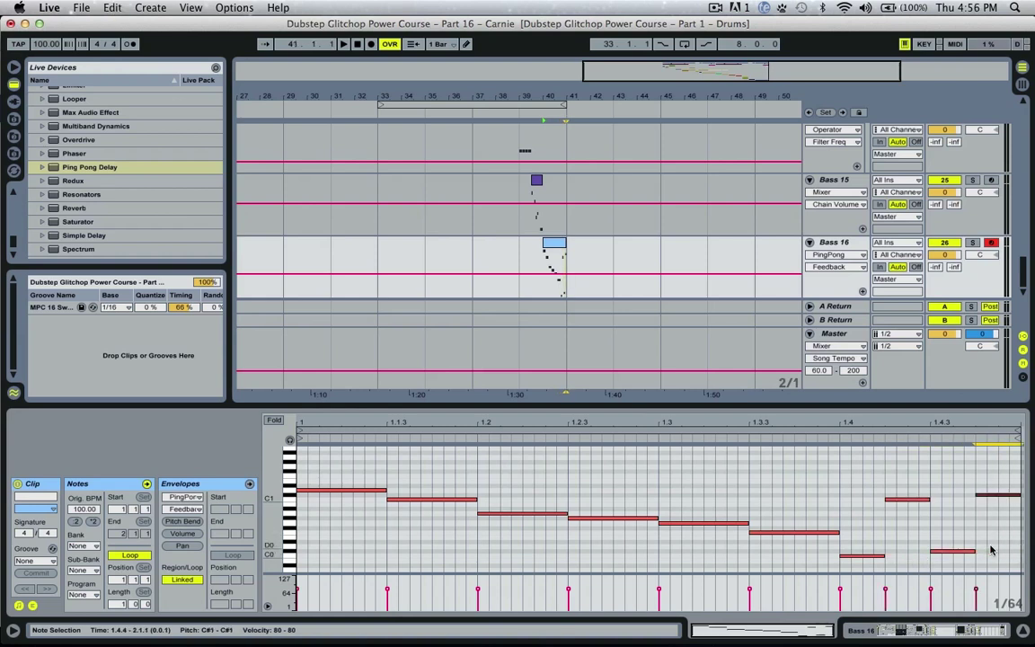
pyautogui.press('space')
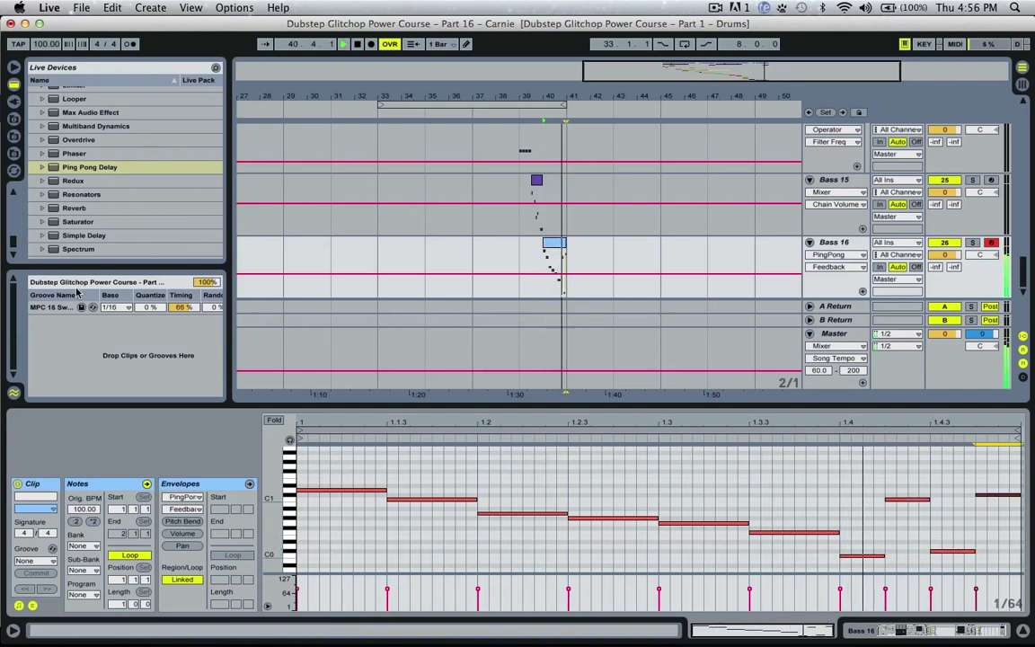
pyautogui.press('space')
# Apply the MPC 16 groove from the groove pool to the Bass 16 clip and audition it
pyautogui.moveTo(57, 307); pyautogui.dragTo(550, 240)
pyautogui.press('space')
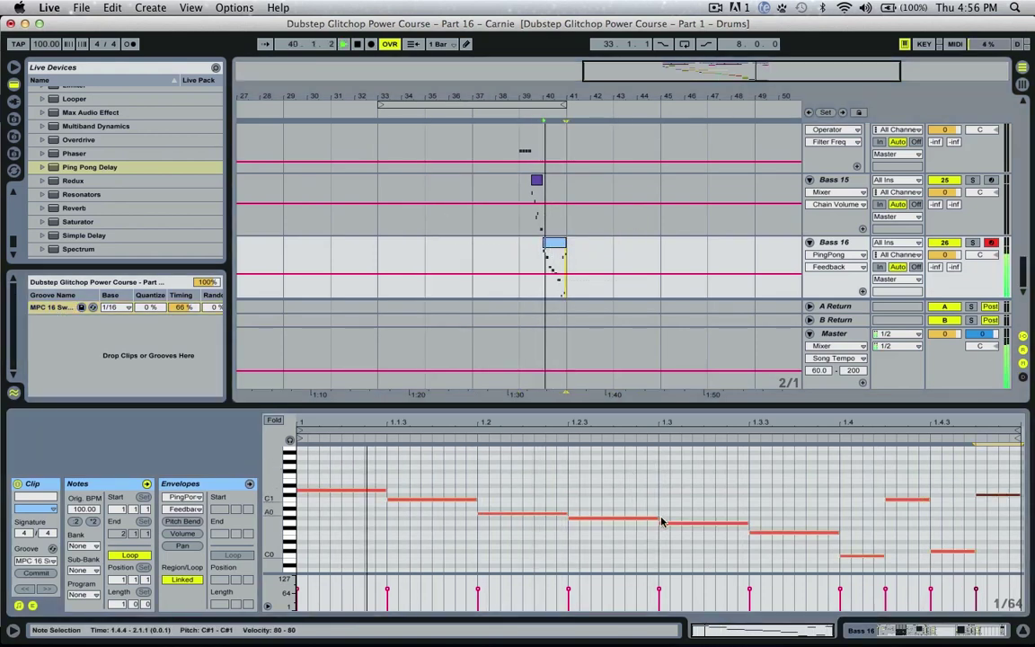
pyautogui.press('space')
# Shorten the G#0 note at 1.2.3 to a sixteenth, add a sixteenth-note D0 at 1.2.4, and play the clip
pyautogui.click(632, 519)
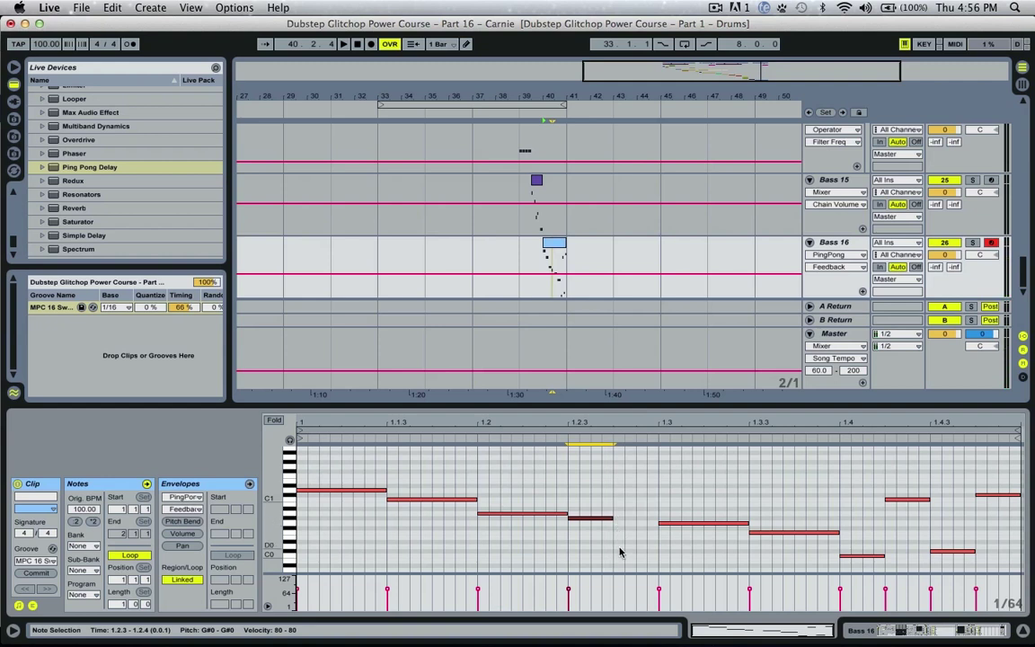
pyautogui.doubleClick(620, 547)
pyautogui.press('space')
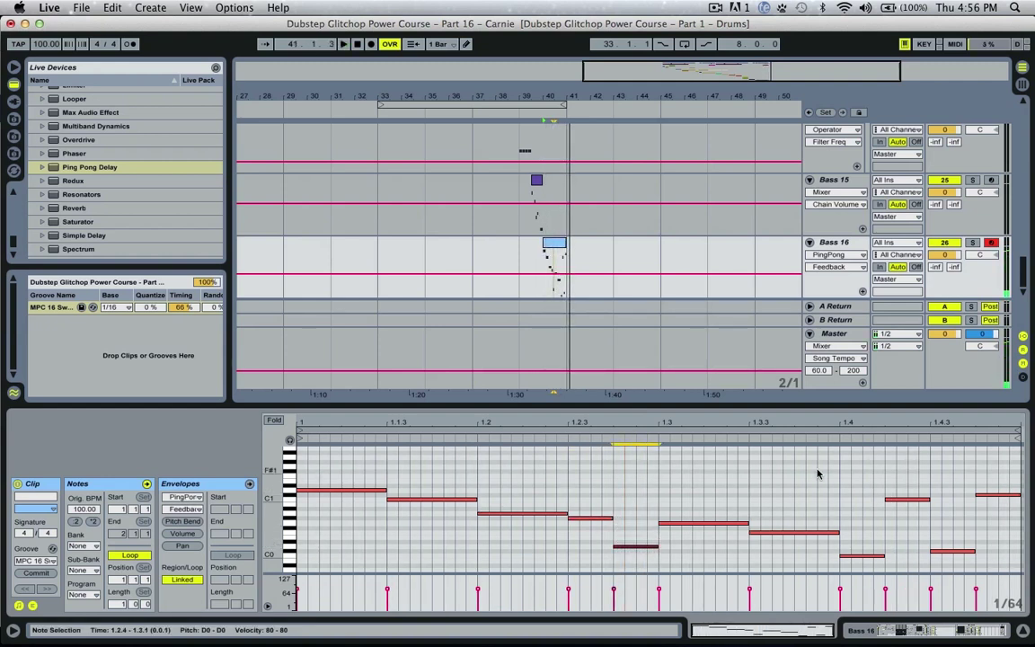
# Try splitting the C1 and C#1 notes in the last beat into shorter notes with a C2 jump, undo the edits, and replay the clip
pyautogui.click(925, 500)
pyautogui.hotkey('shift', 'Up')
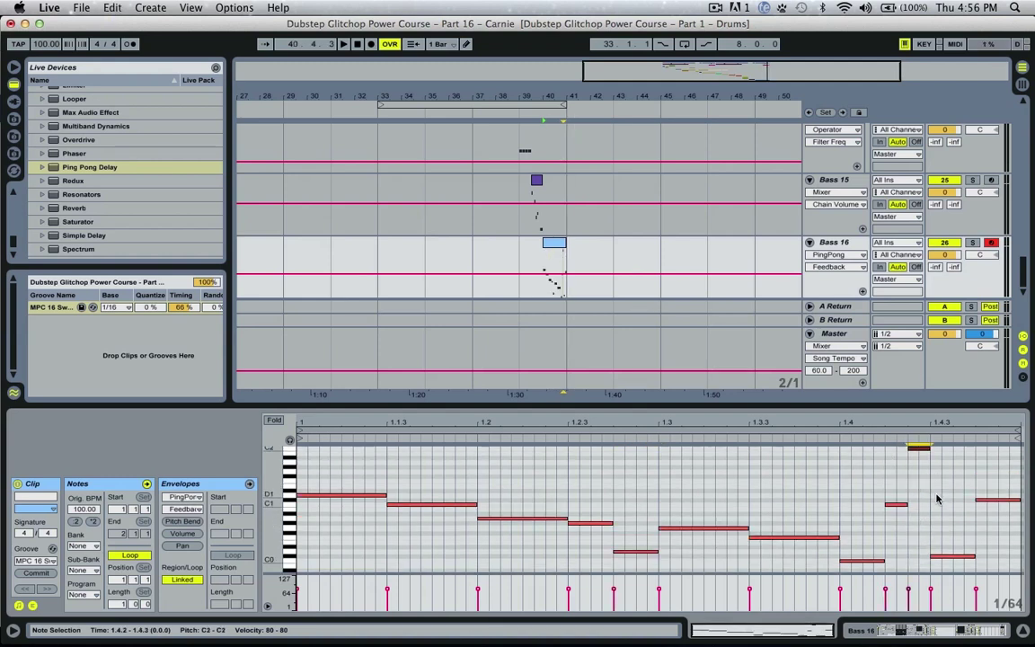
pyautogui.click(996, 498)
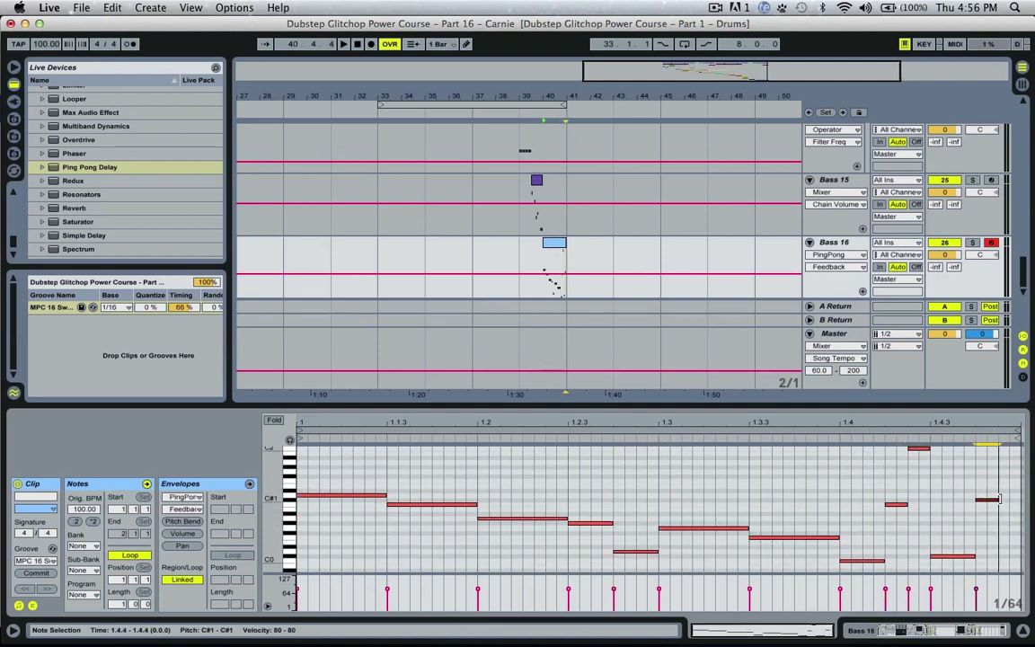
pyautogui.hotkey('shift', 'Up')
pyautogui.press('space')
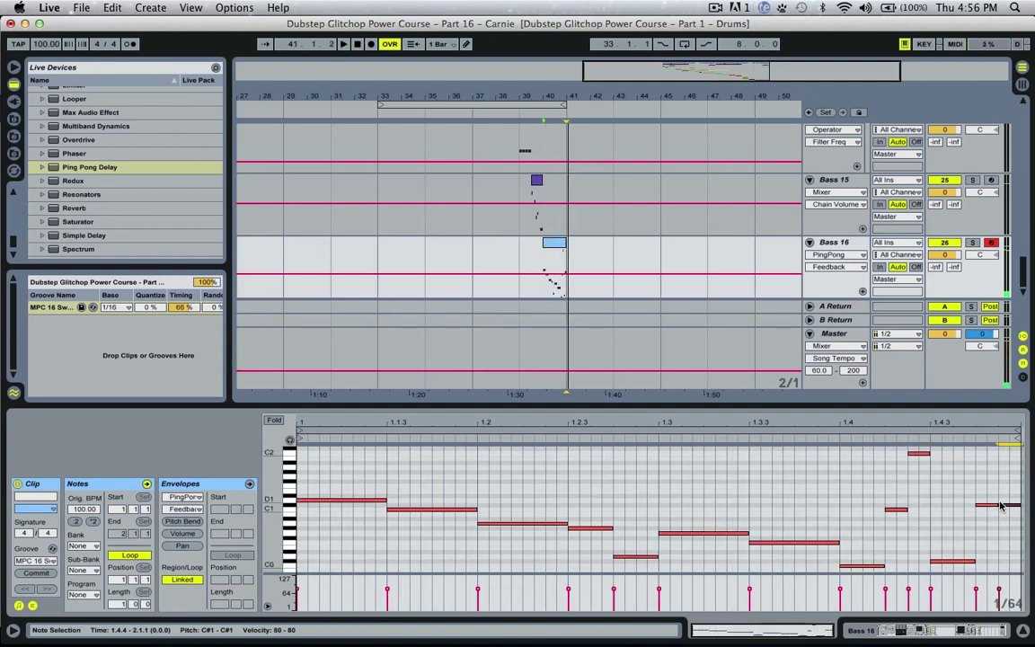
pyautogui.press('super+z')
pyautogui.press('space')
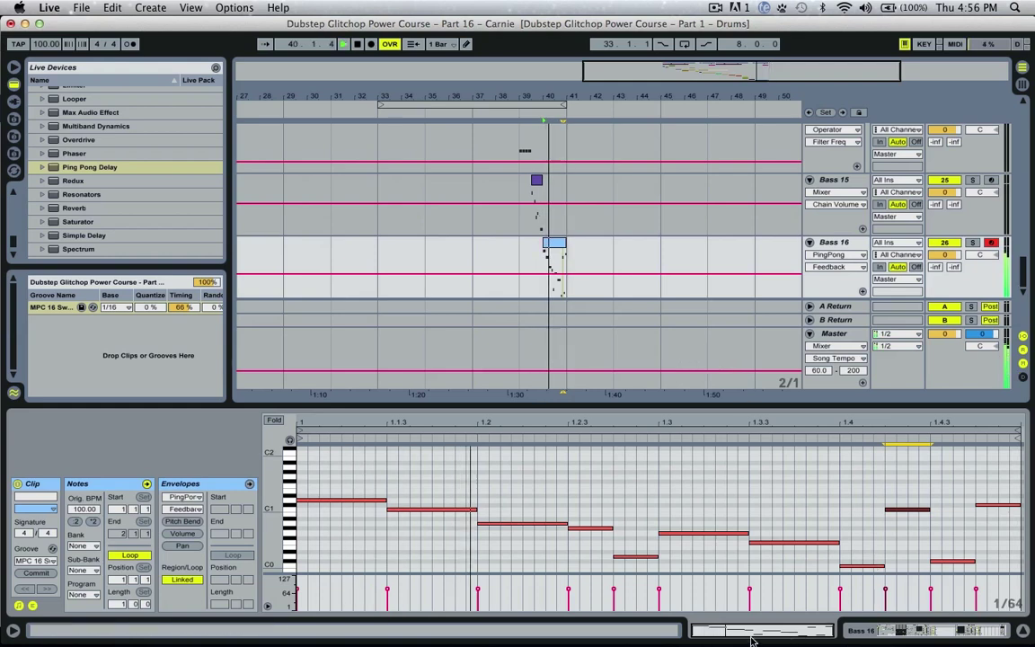
pyautogui.press('space')
# Show the Bass 16 devices and rename the Instrument Rack as Fazed
pyautogui.click(838, 239)
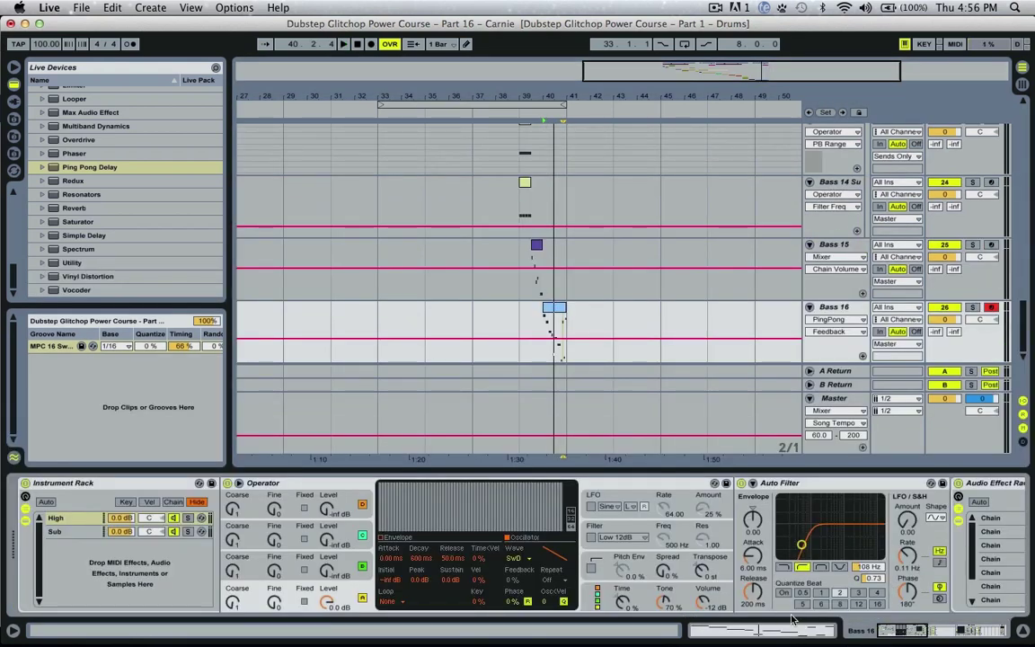
pyautogui.moveTo(907, 629)
pyautogui.mouseDown()
pyautogui.moveTo(1000, 639)
pyautogui.moveTo(908, 633)
pyautogui.mouseUp()
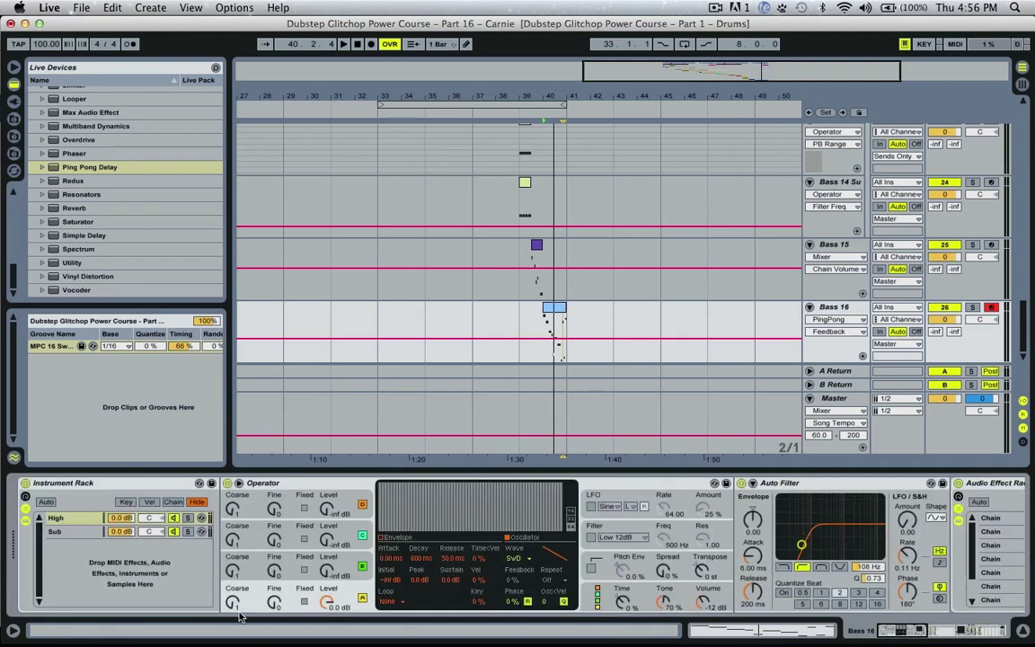
pyautogui.click(46, 484)
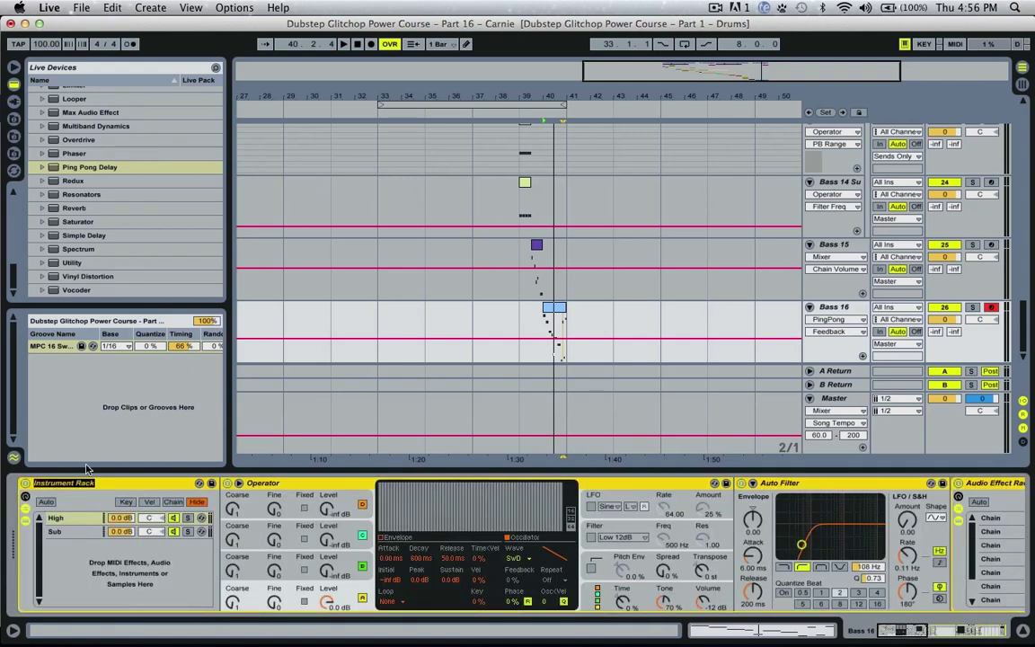
pyautogui.press('super+r')
pyautogui.write('Fazed')
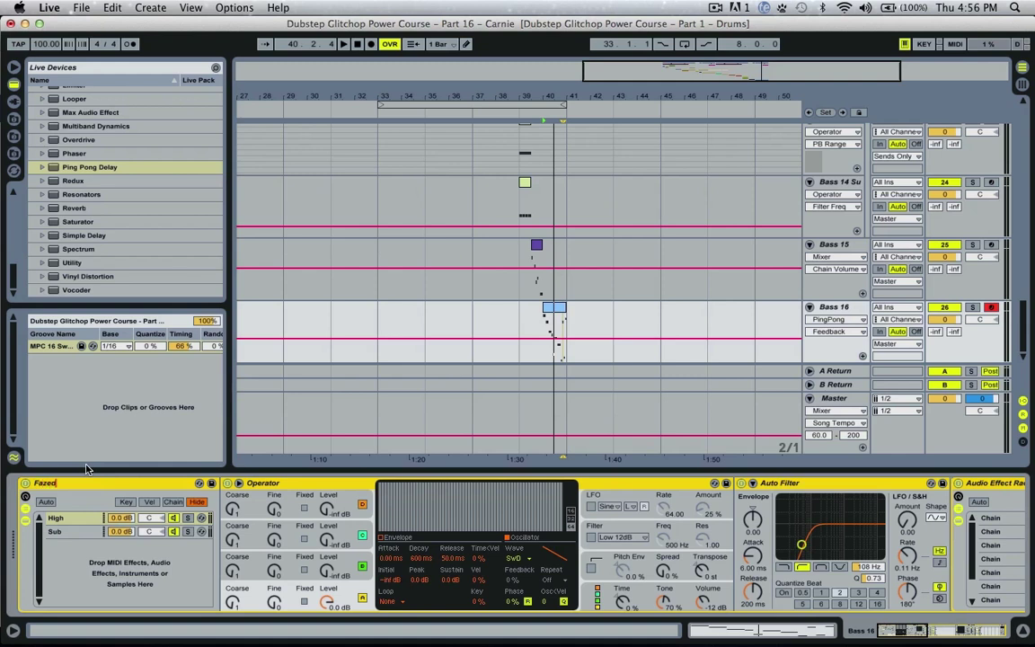
pyautogui.press('Return')
pyautogui.moveTo(609, 73); pyautogui.dragTo(557, 78)
pyautogui.click(716, 8)
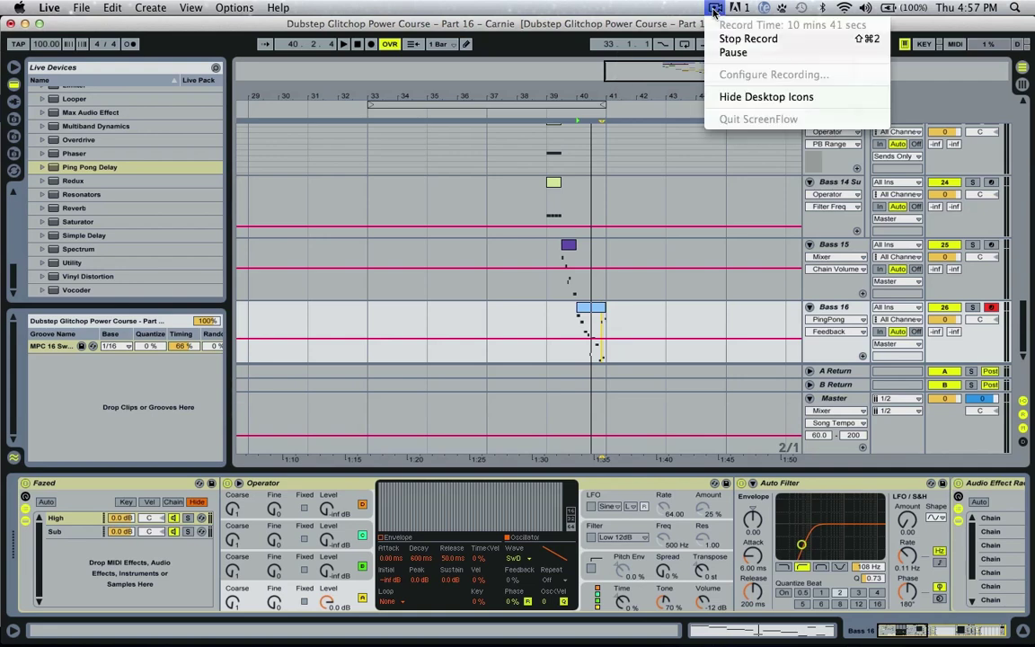
pyautogui.click(772, 37)
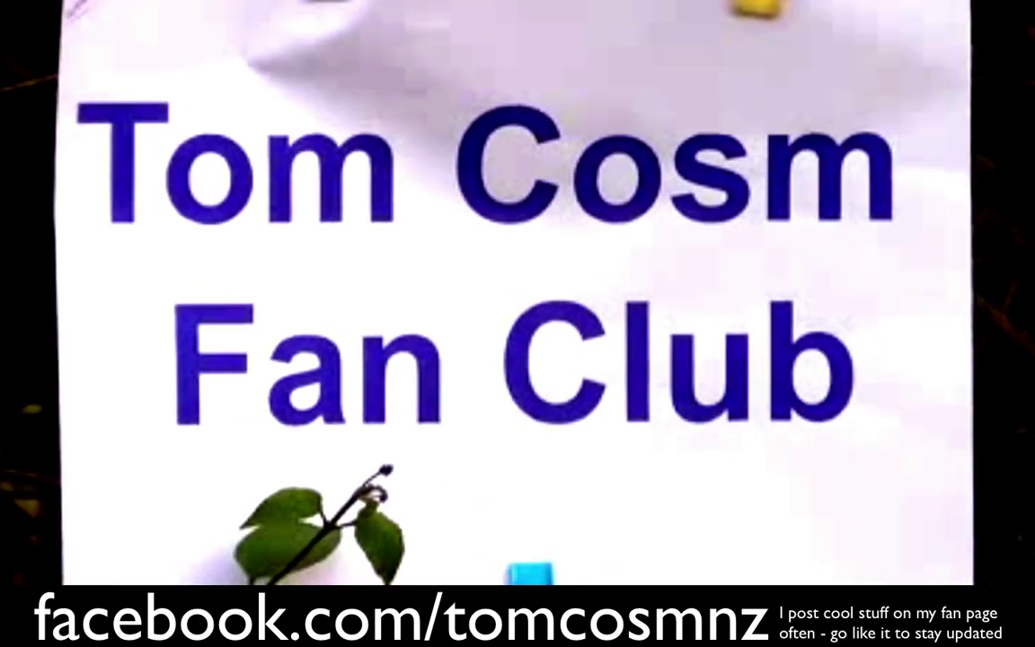